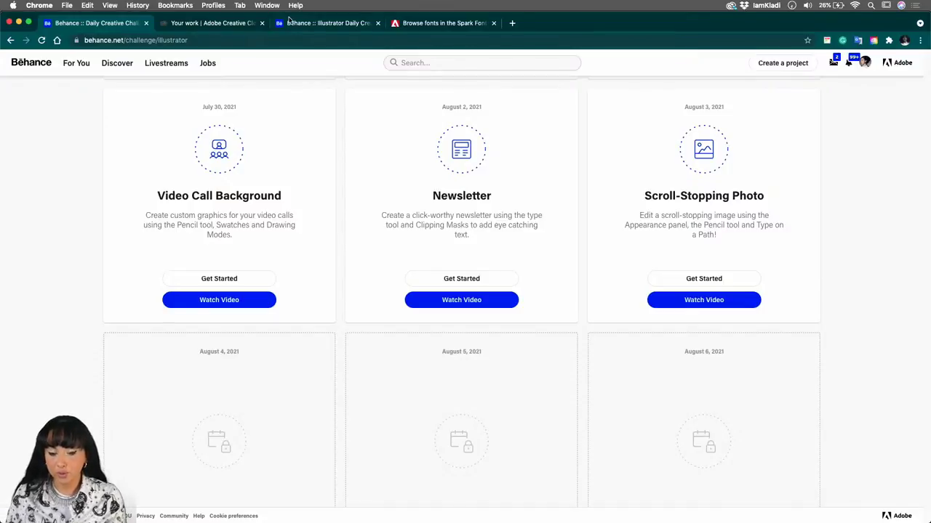
scroll(311, 166, "up", 10)
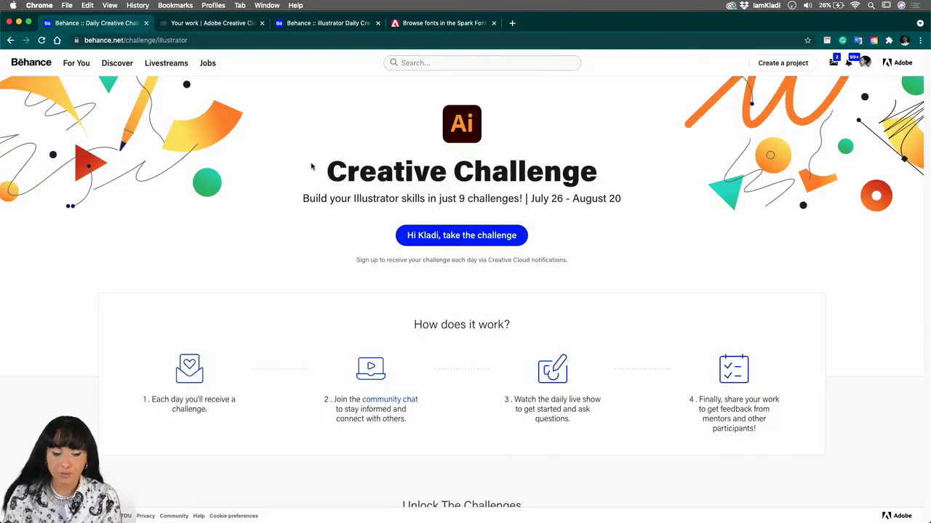
scroll(312, 167, "down", 10)
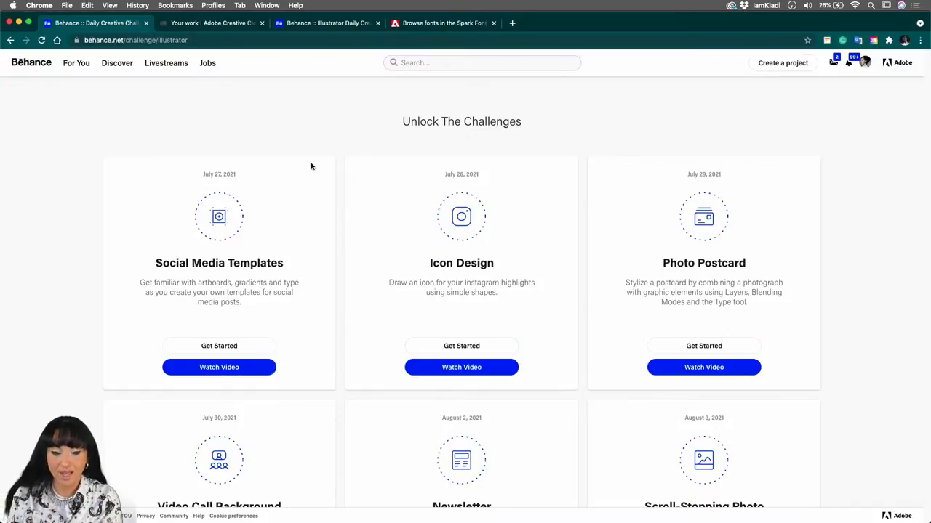
scroll(311, 167, "down", 4)
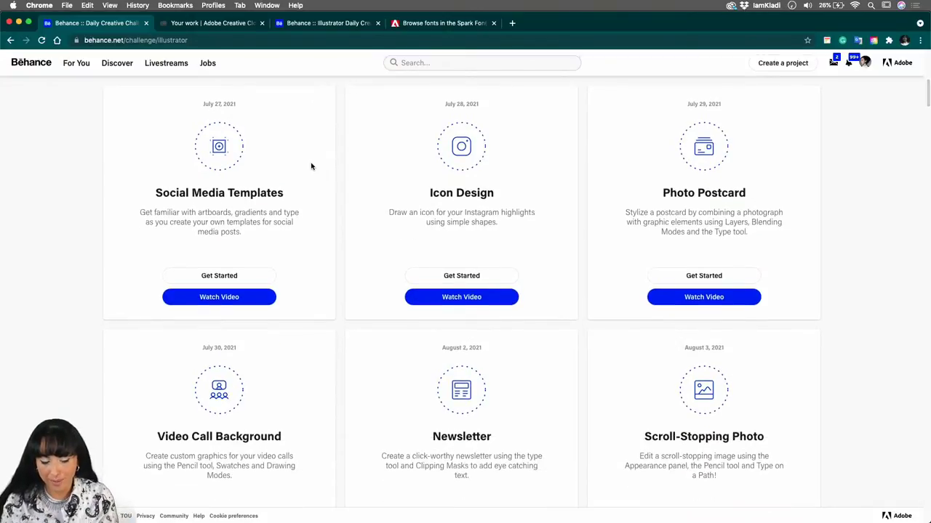
scroll(312, 166, "down", 1)
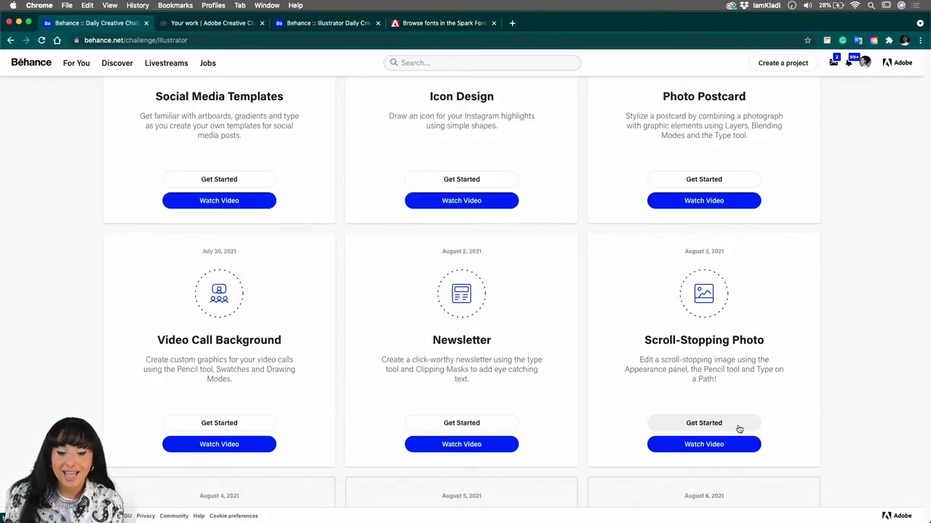
- Open the Scroll-Stopping Photo Challenge 6 starter files in Creative Cloud, then return to Behance
left_click(738, 427)
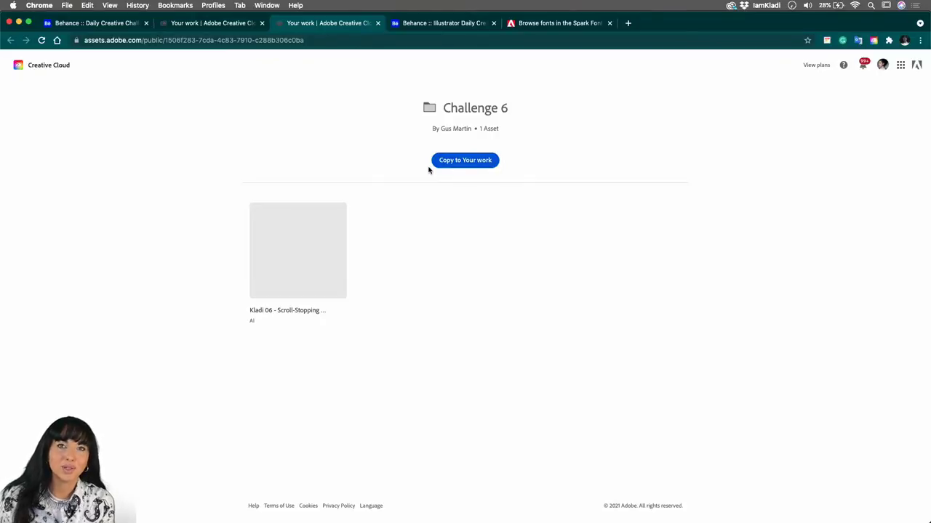
left_click(104, 28)
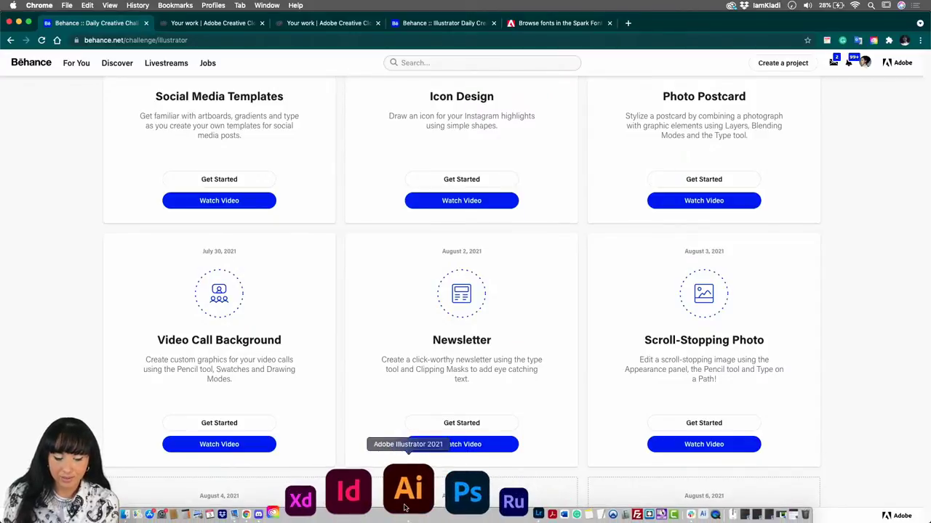
- Bring Illustrator to the front showing the Scroll-Stopping Photo file's blank artboard
left_click(401, 509)
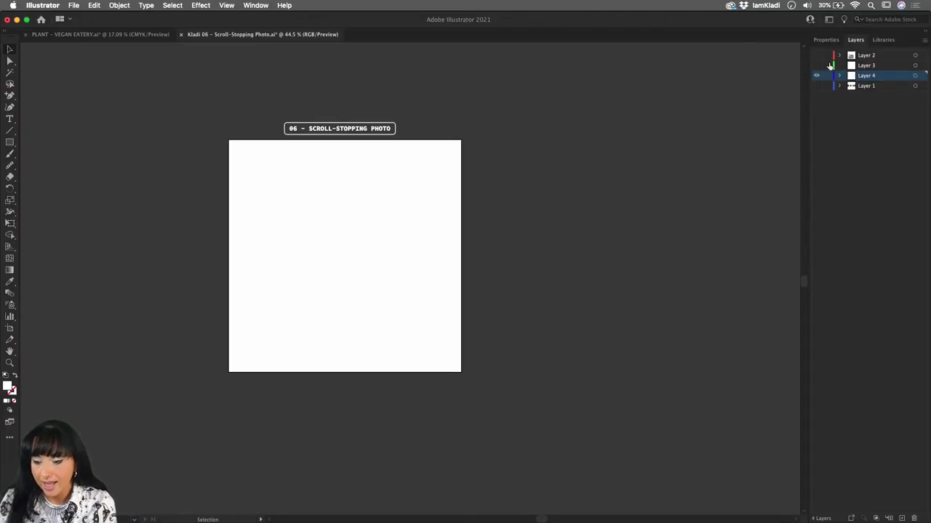
mouse_move(234, 517)
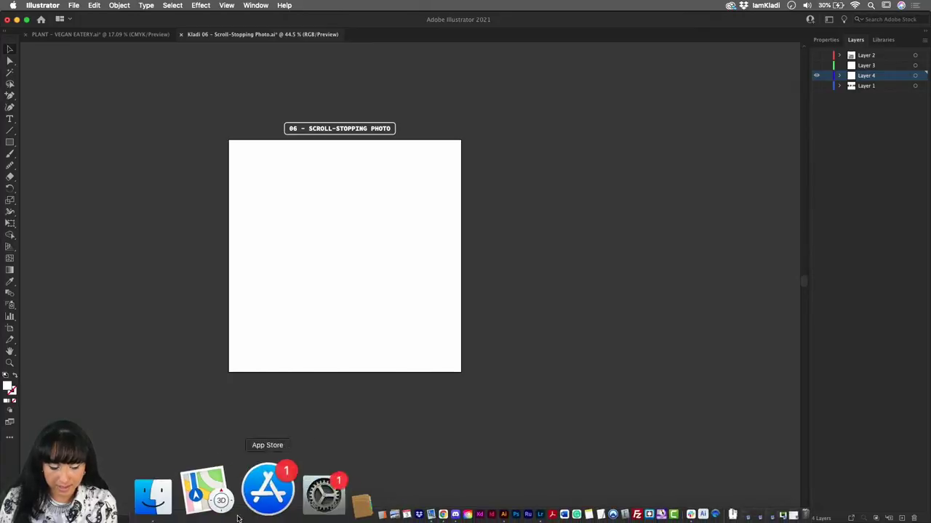
left_click(210, 508)
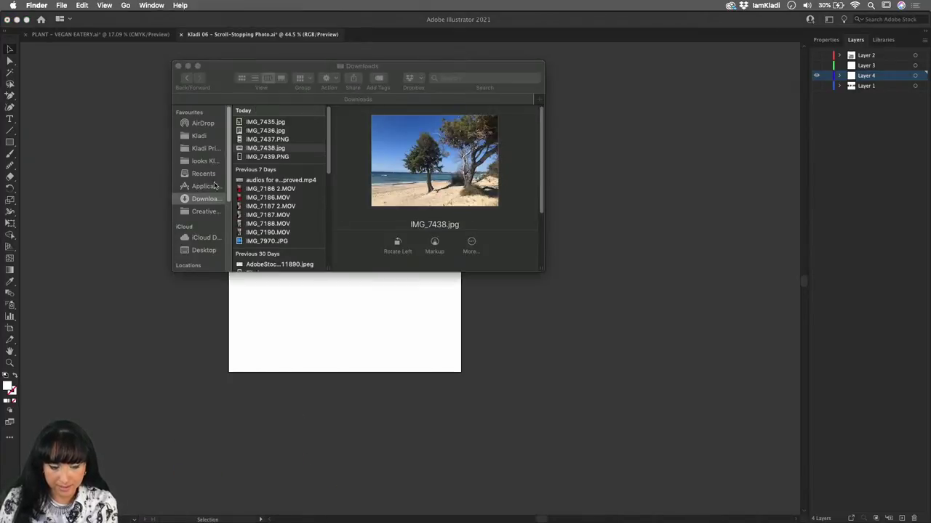
double_click(265, 148)
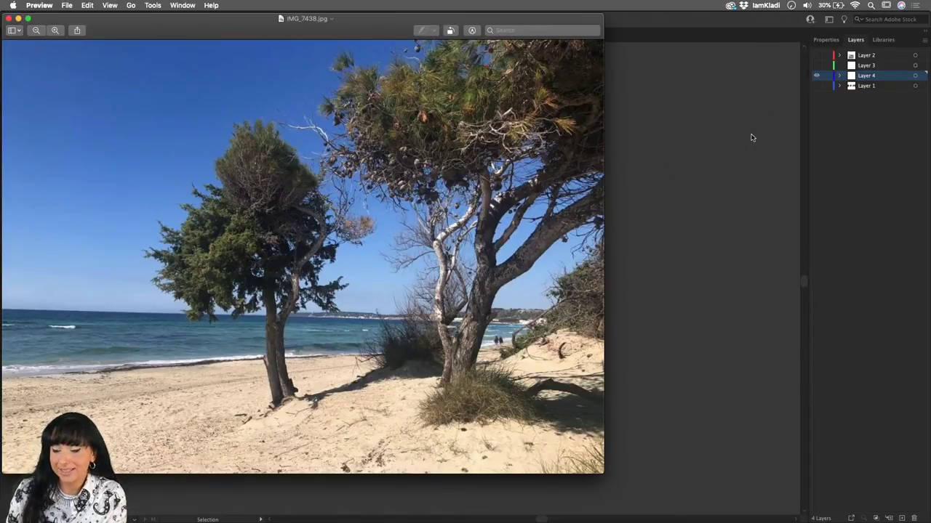
- Make Layers 2, 3 and 1 visible to reveal the finished artwork and beach photo
left_click(791, 65)
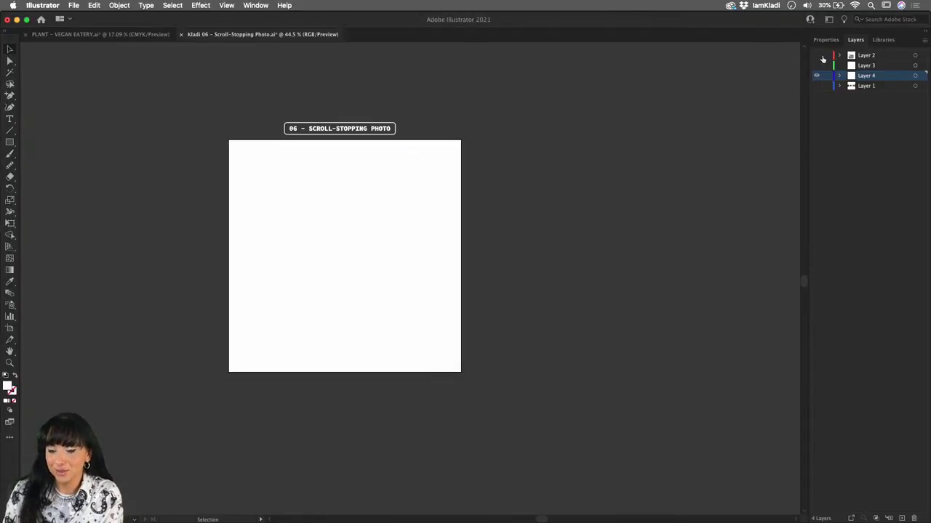
left_click(816, 56)
left_click(816, 66)
left_click(816, 86)
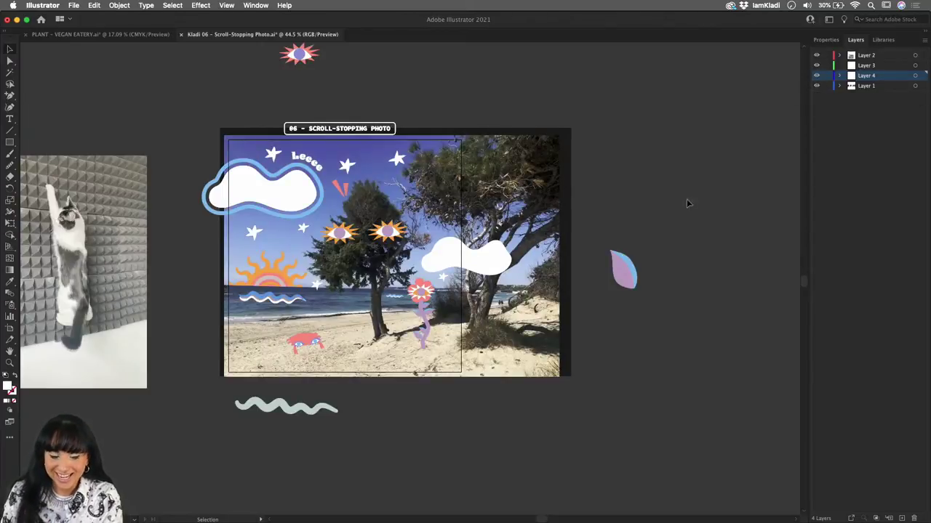
- Turn on View > Trim View and zoom in on the artboard
left_click(227, 5)
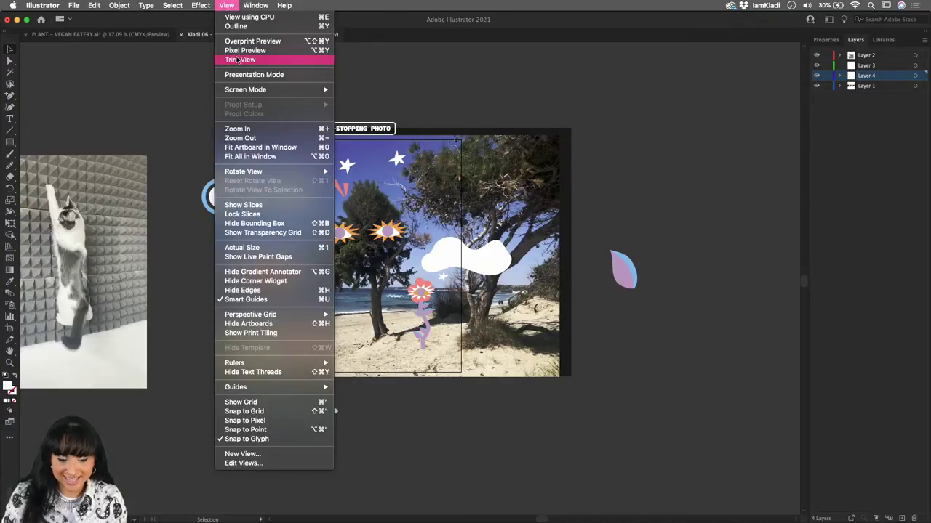
left_click(240, 59)
scroll(506, 152, "up", 3)
scroll(506, 152, "left", 5)
scroll(508, 154, "down", 3)
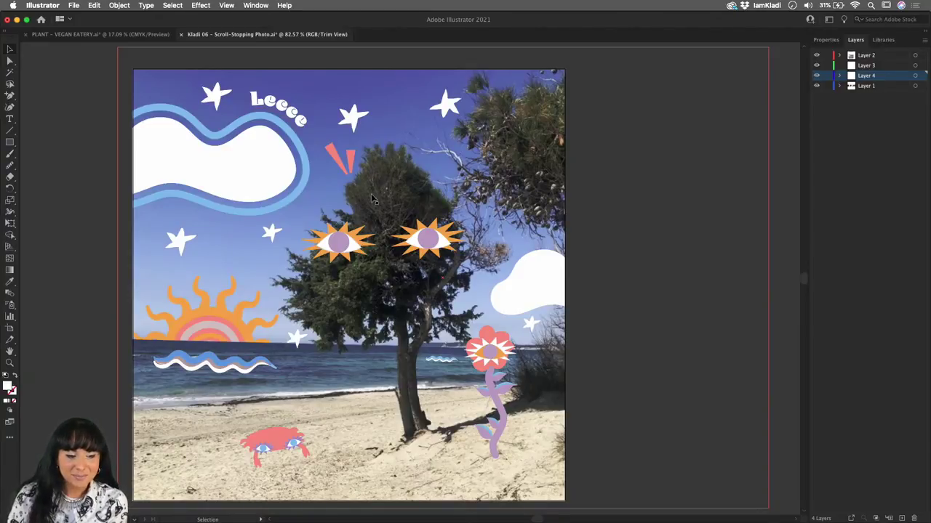
- Hide Layers 2, 3 and 1, leaving only Layer 4 visible
left_click(817, 55)
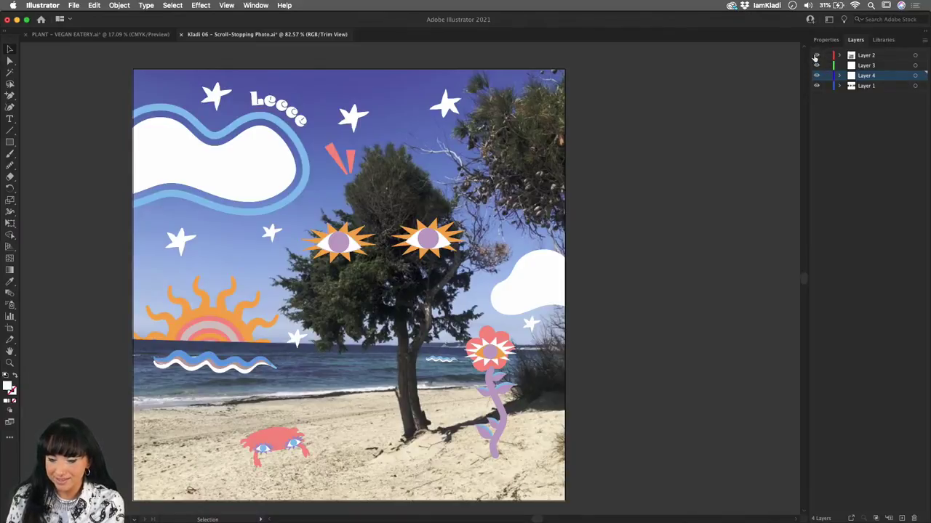
left_click_drag(816, 66, 816, 75)
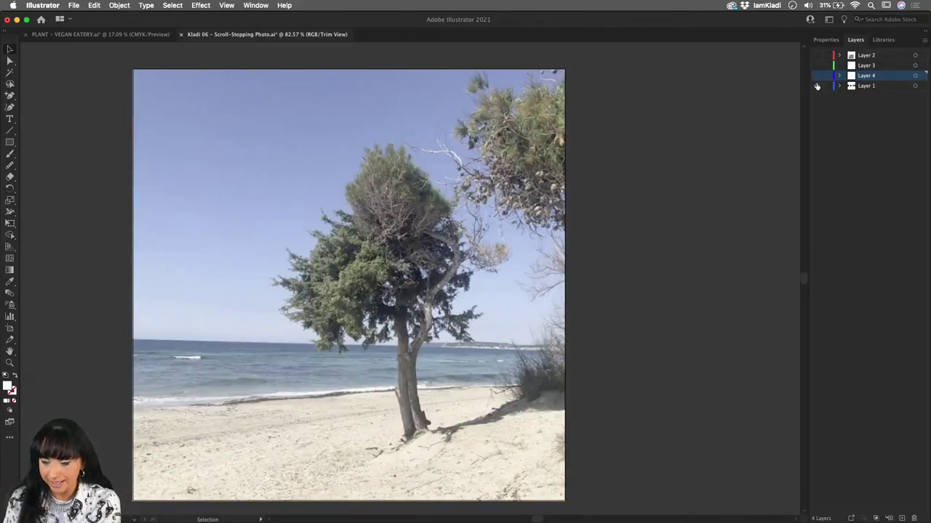
left_click(816, 86)
left_click(817, 75)
- Turn off View > Trim View after briefly toggling Outline mode
scroll(526, 243, "down", 2)
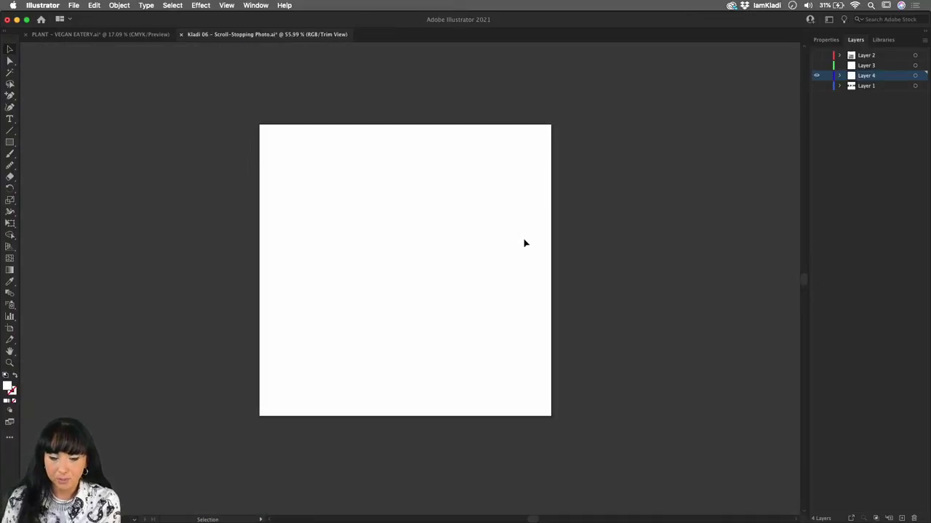
scroll(525, 243, "up", 2)
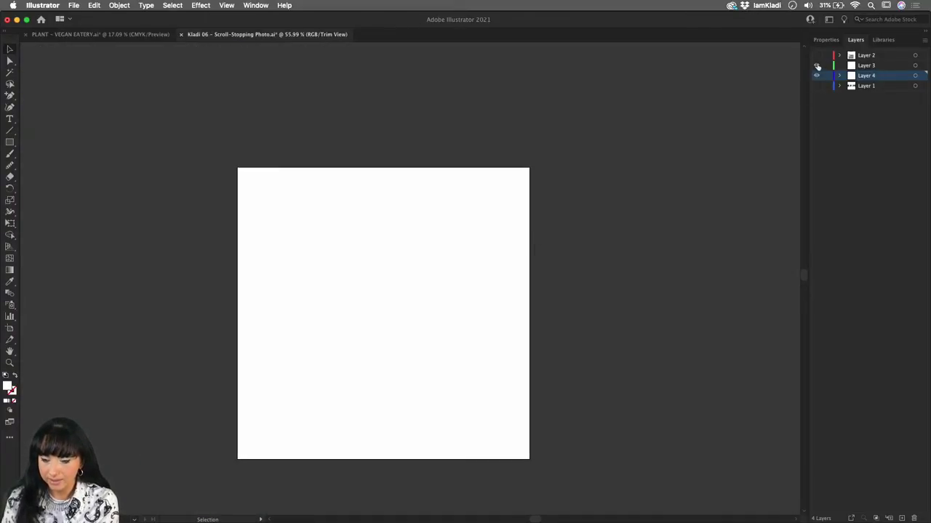
key("super+y")
key("super+y")
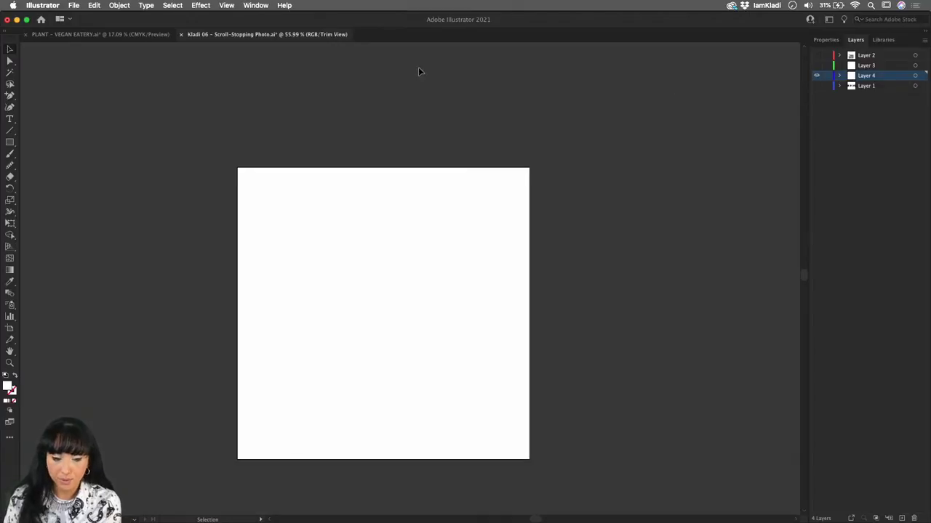
left_click(226, 6)
left_click(239, 59)
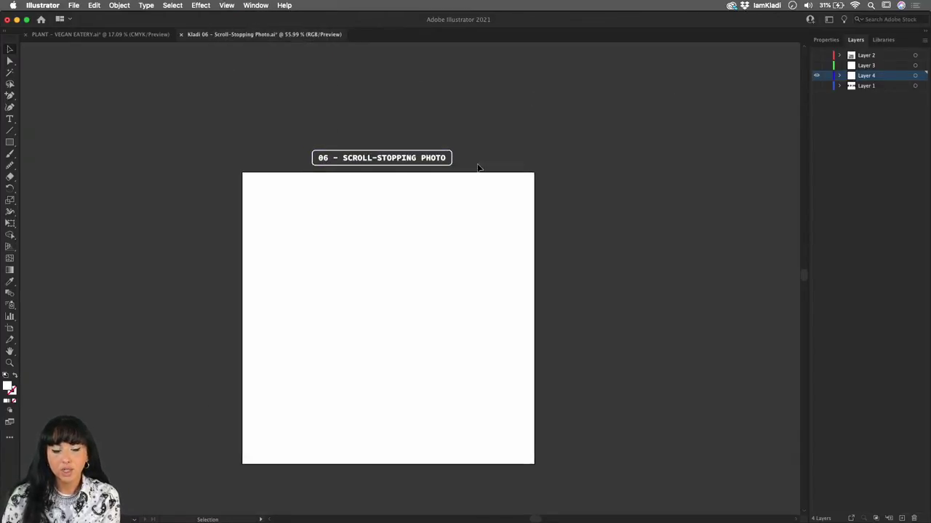
scroll(489, 155, "up", 2)
scroll(489, 156, "down", 2)
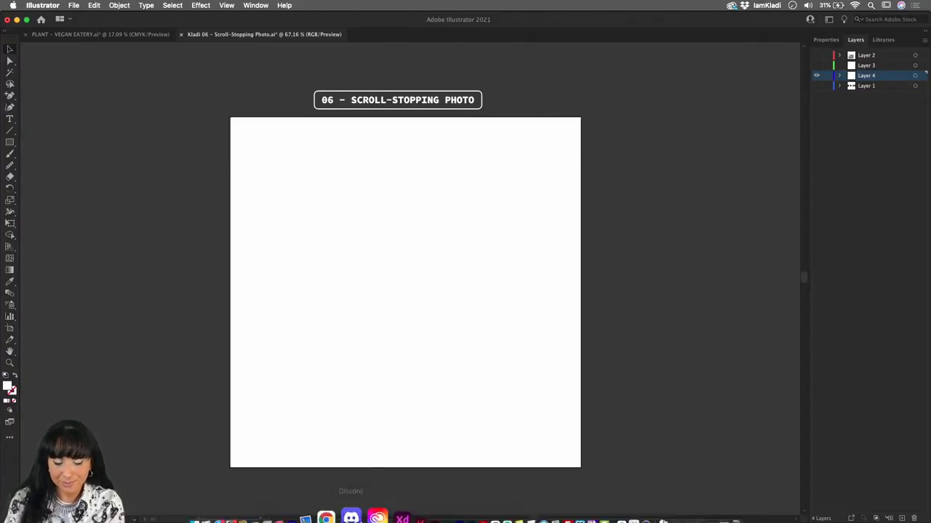
- Bring up Behance's Illustrator Creative Challenge page and scroll through its intro and how-it-works steps
left_click(342, 509)
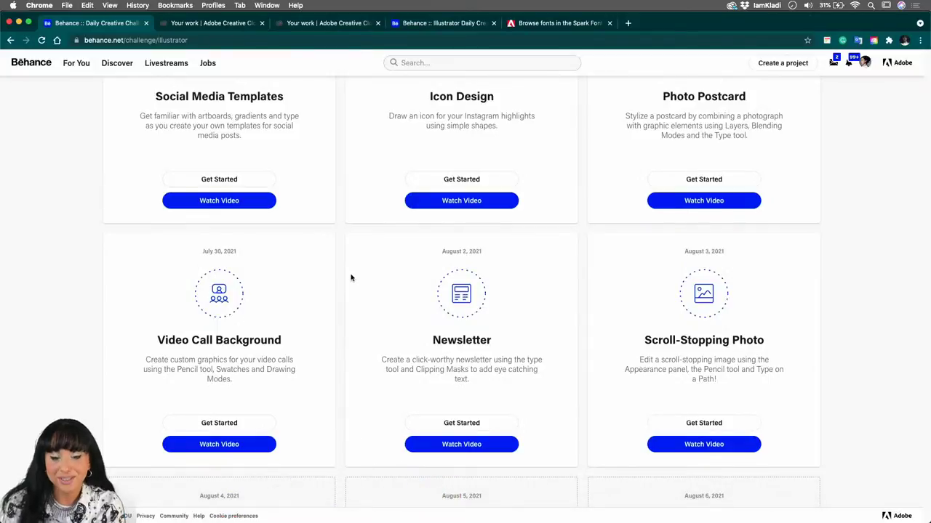
scroll(349, 274, "down", 10)
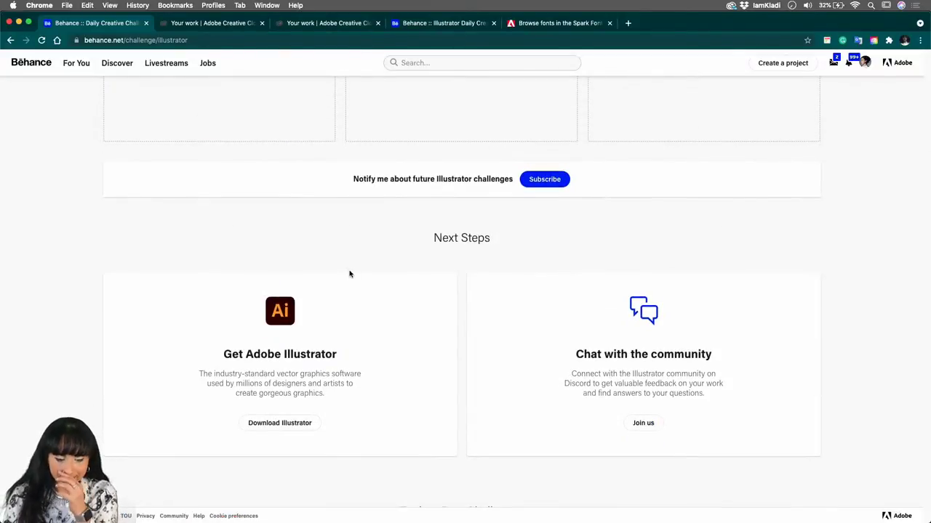
scroll(401, 308, "up", 15)
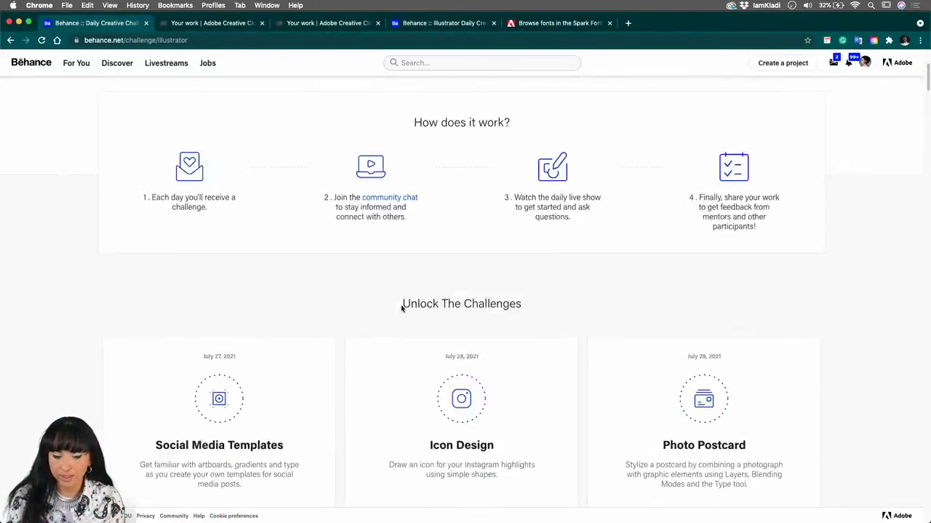
scroll(402, 310, "up", 3)
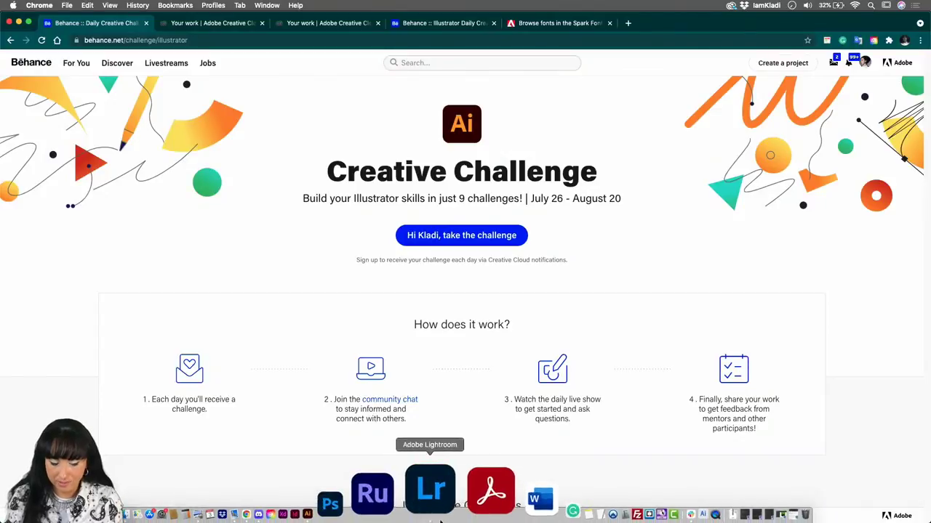
- Read back through older posts in Discord's #challenge channel, then return to Illustrator
left_click(355, 515)
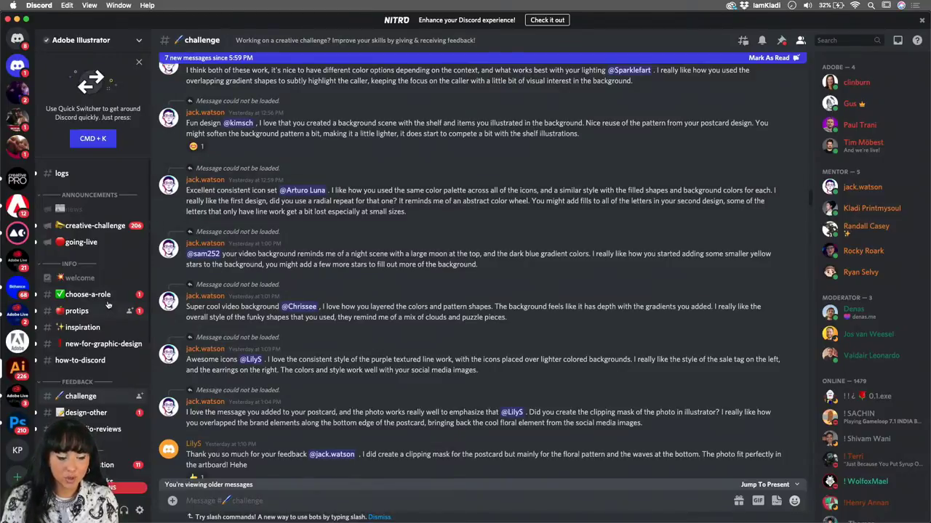
scroll(487, 399, "down", 10)
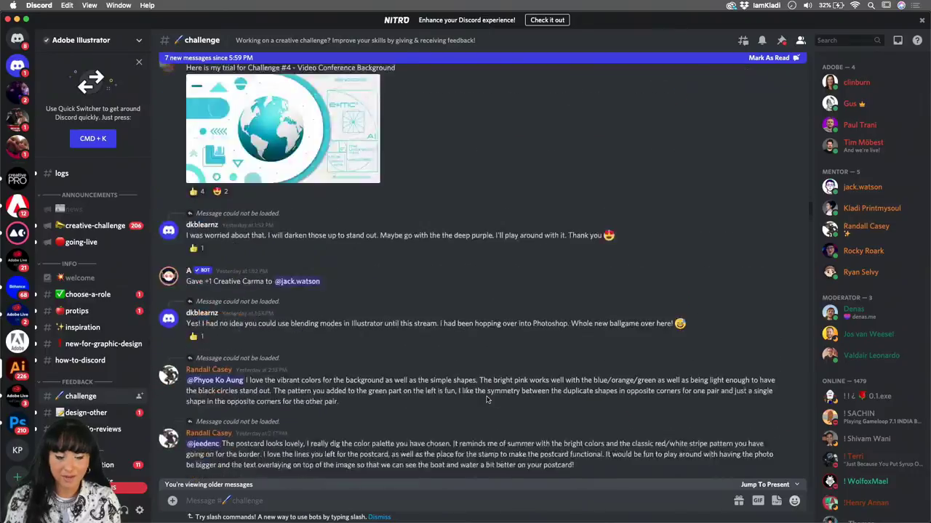
scroll(487, 399, "up", 15)
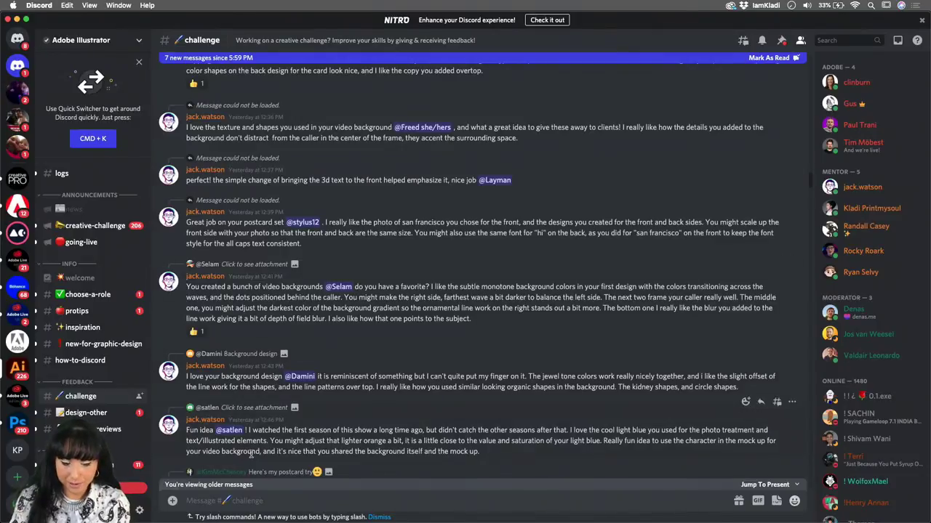
scroll(251, 454, "up", 15)
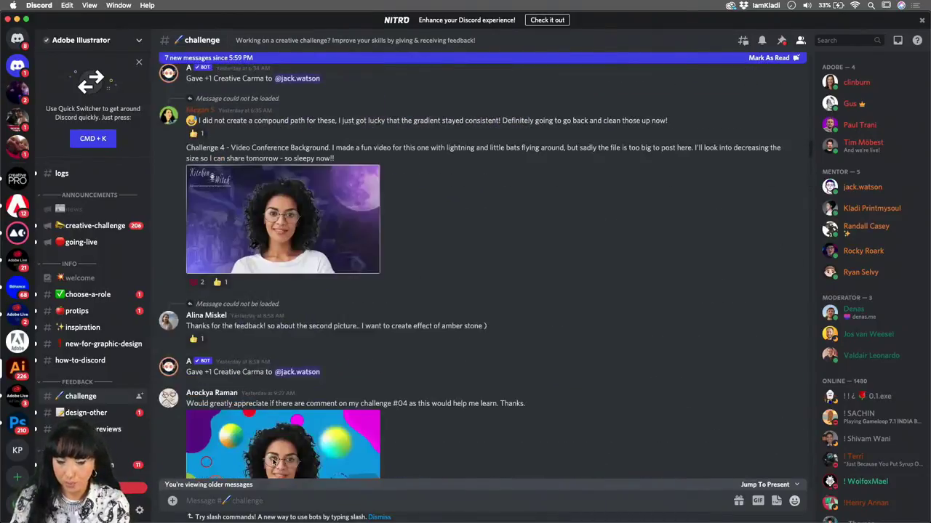
scroll(272, 461, "up", 20)
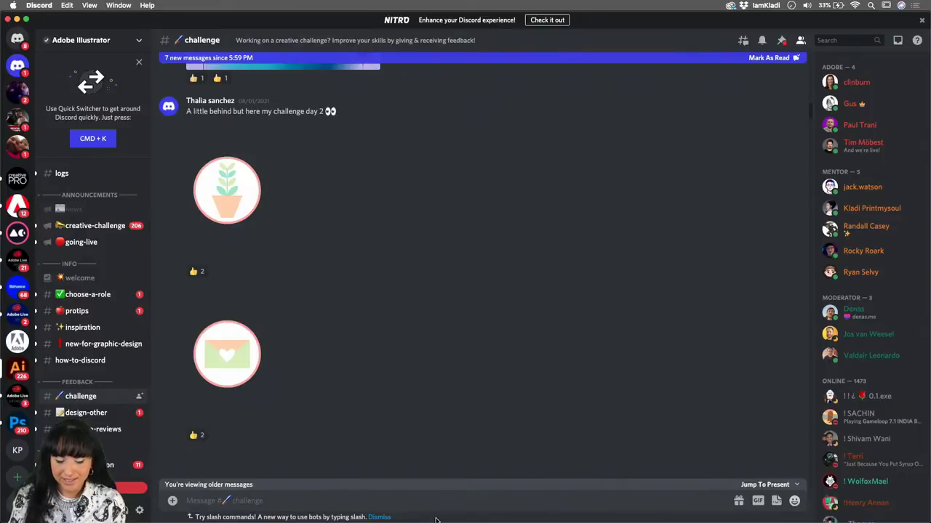
scroll(480, 360, "up", 10)
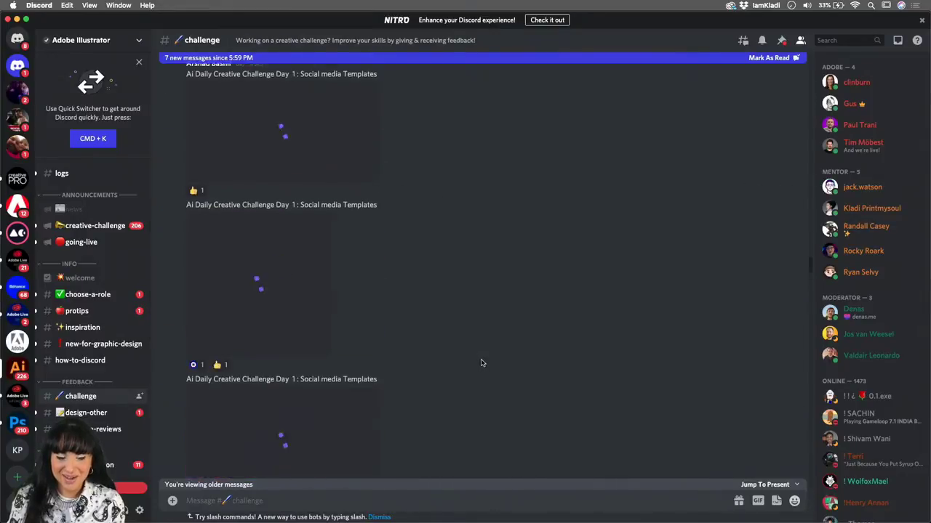
mouse_move(491, 520)
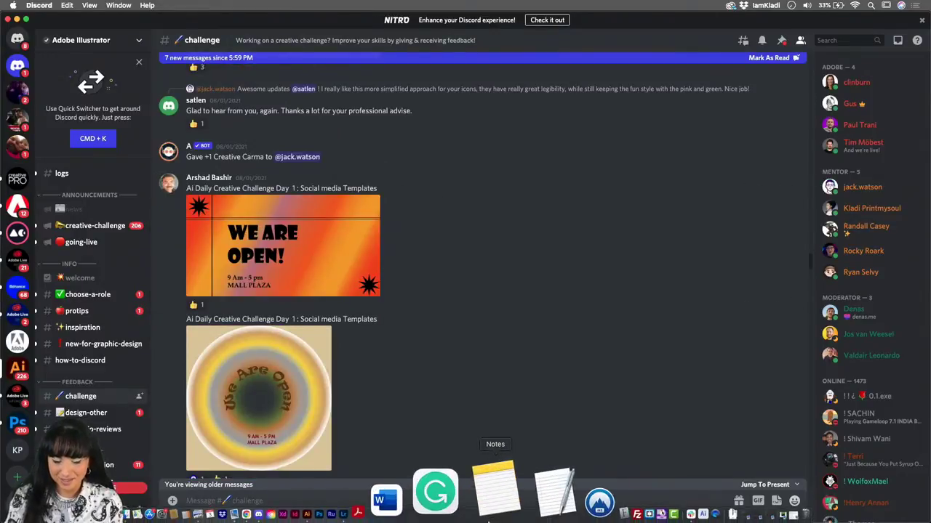
left_click(404, 514)
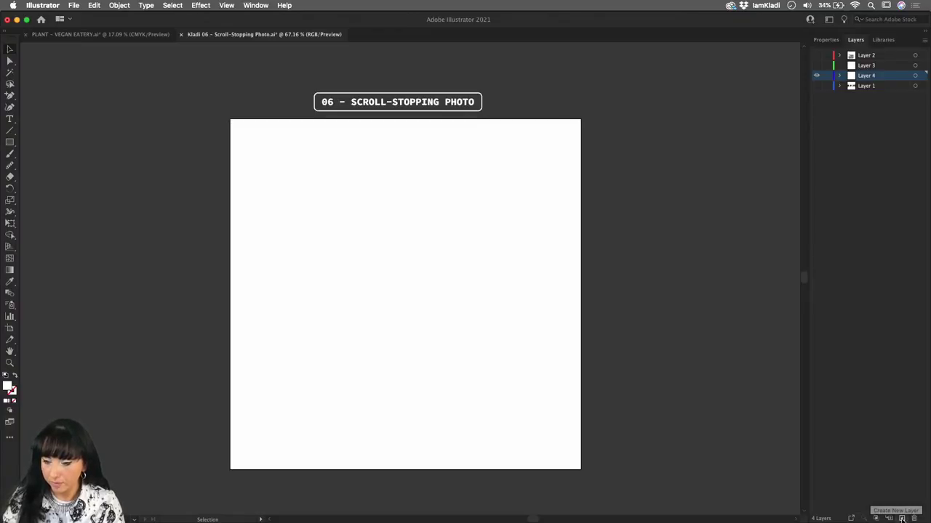
- Add a layer named 'Images' at the bottom of the stack and open Place (Shift+Cmd+P)
left_click(900, 517)
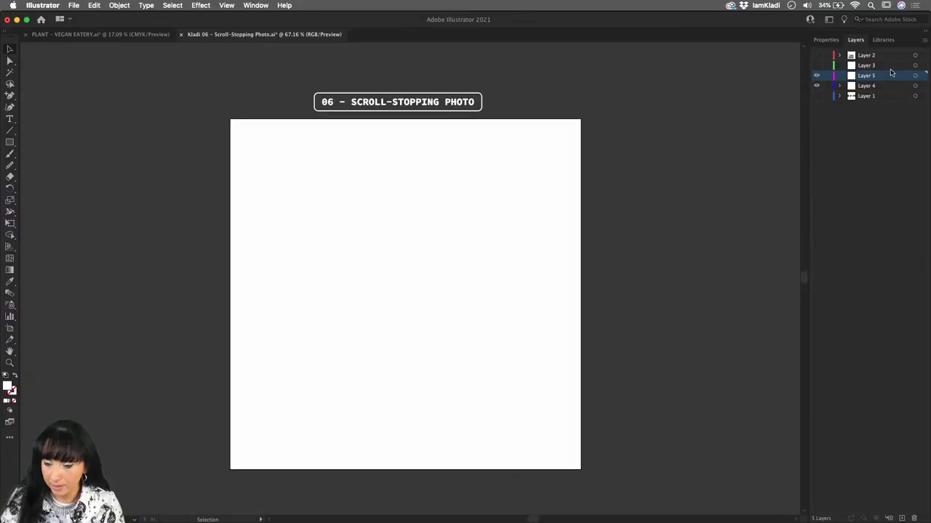
double_click(868, 76)
type("Images")
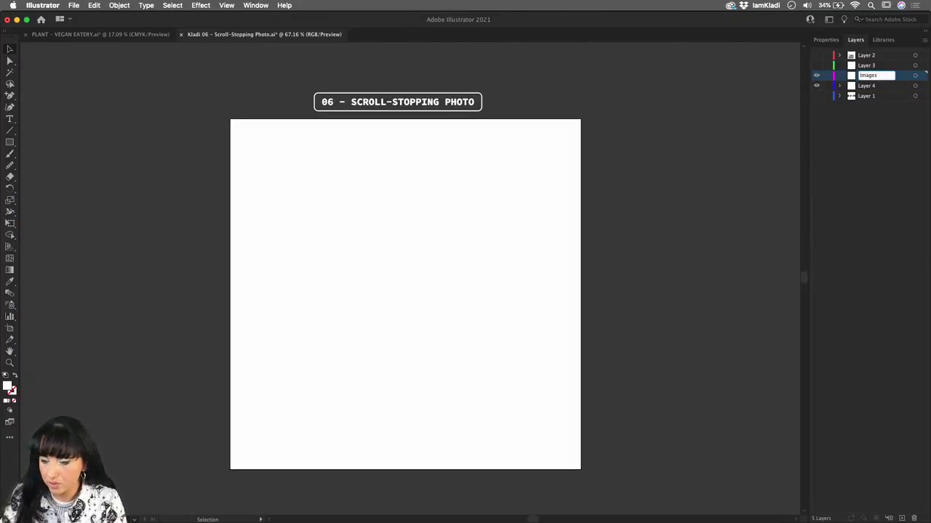
key("Return")
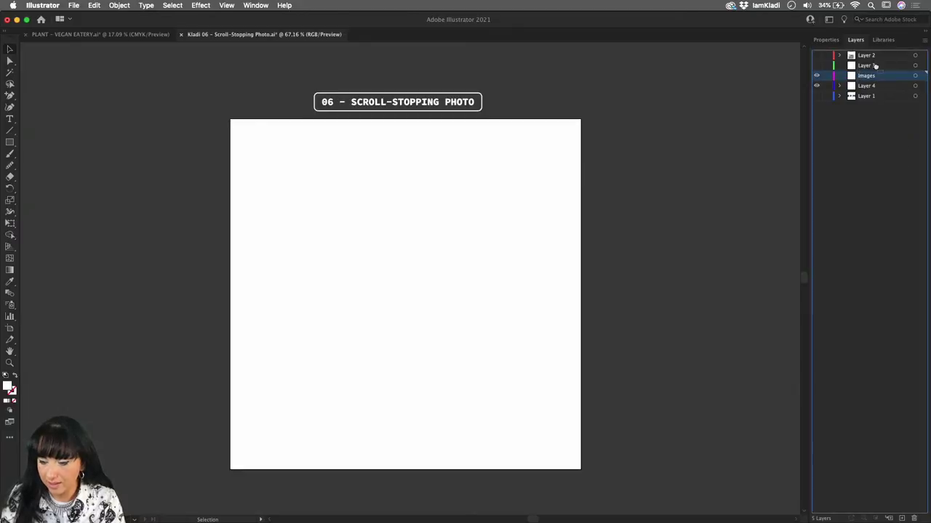
left_click_drag(876, 73, 880, 102)
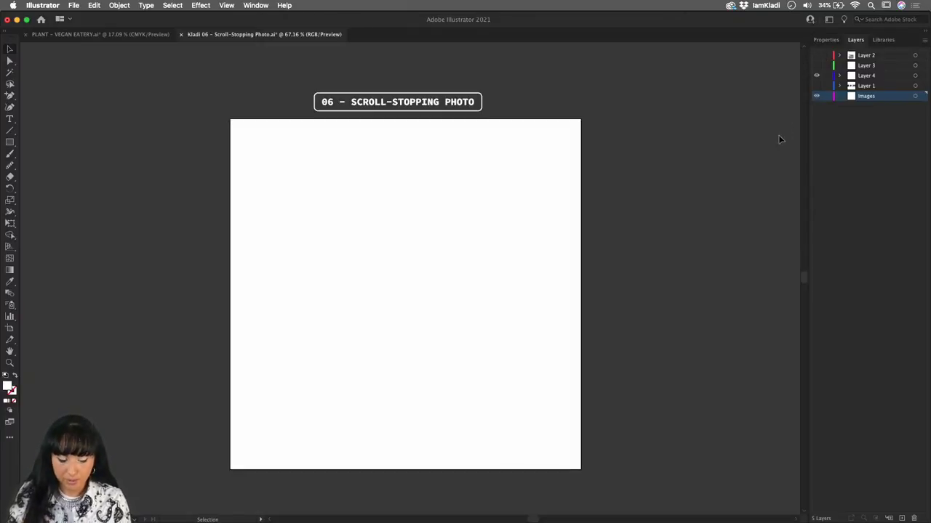
key("super+shift+p")
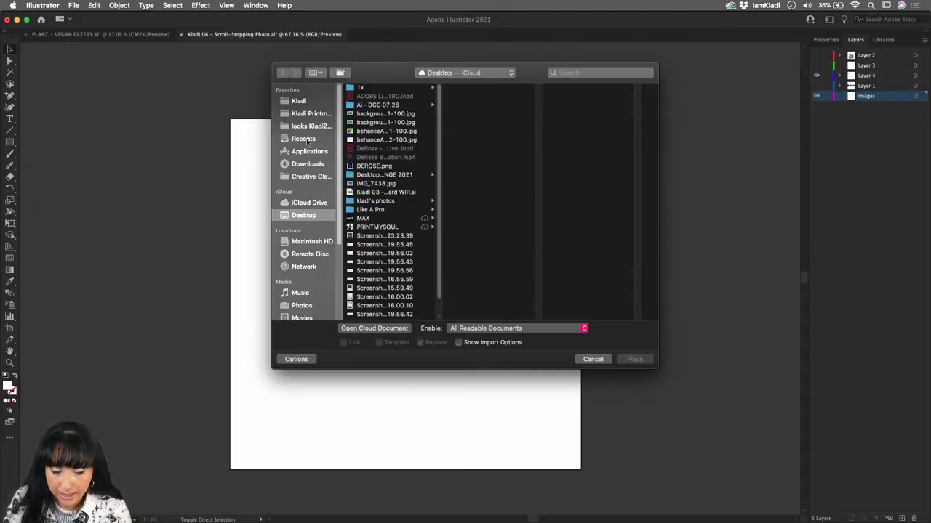
- Load IMG_7438.jpg from Downloads as a linked image for placing
left_click(378, 210)
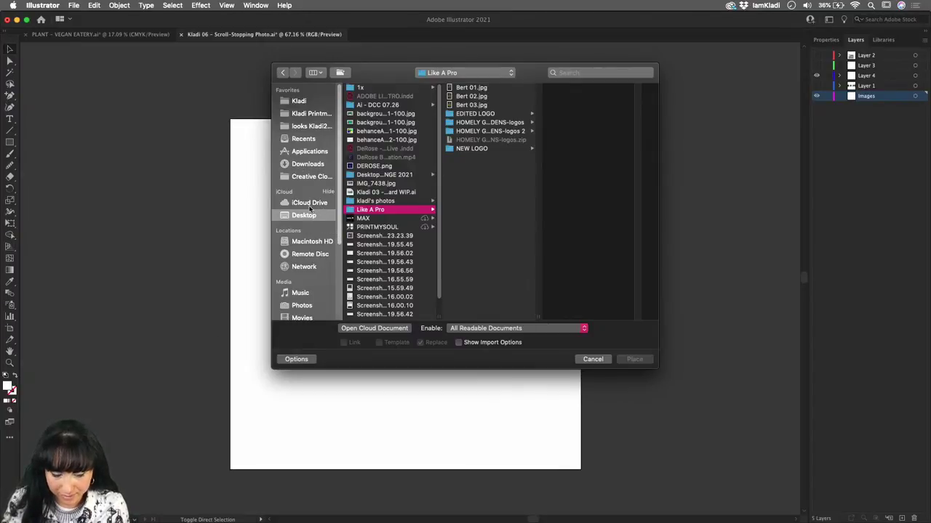
left_click(314, 163)
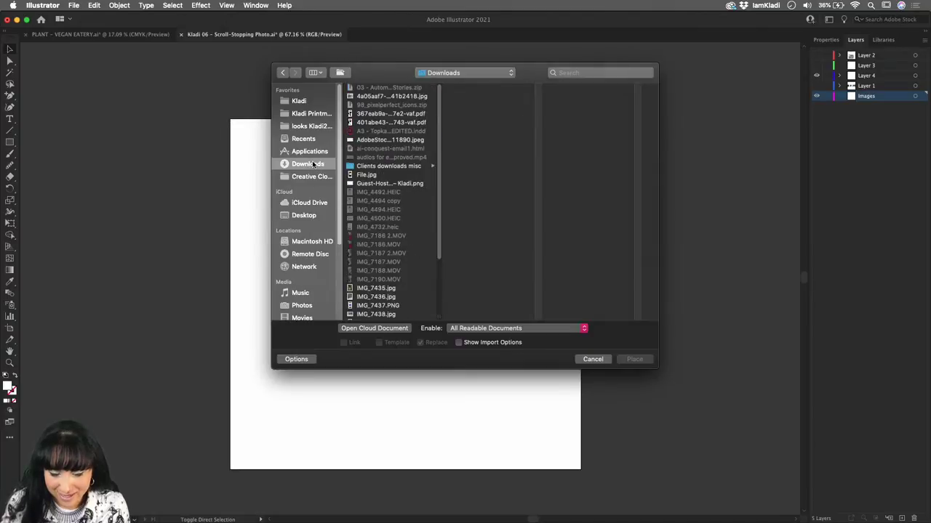
scroll(399, 224, "down", 1)
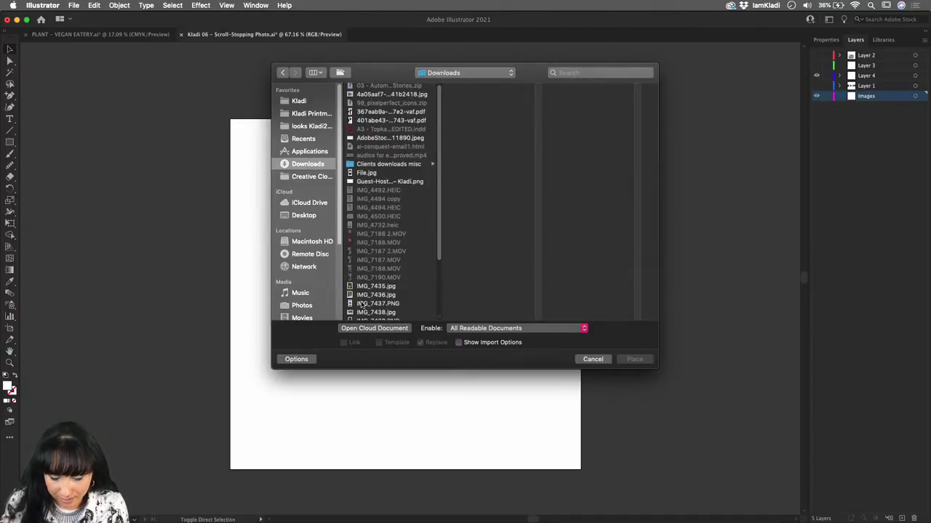
left_click(364, 314)
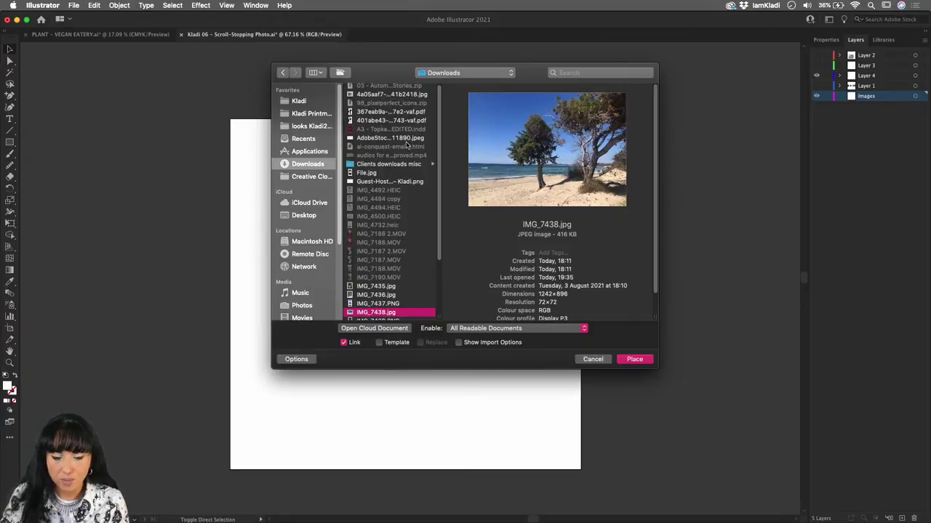
left_click_drag(398, 76, 341, 105)
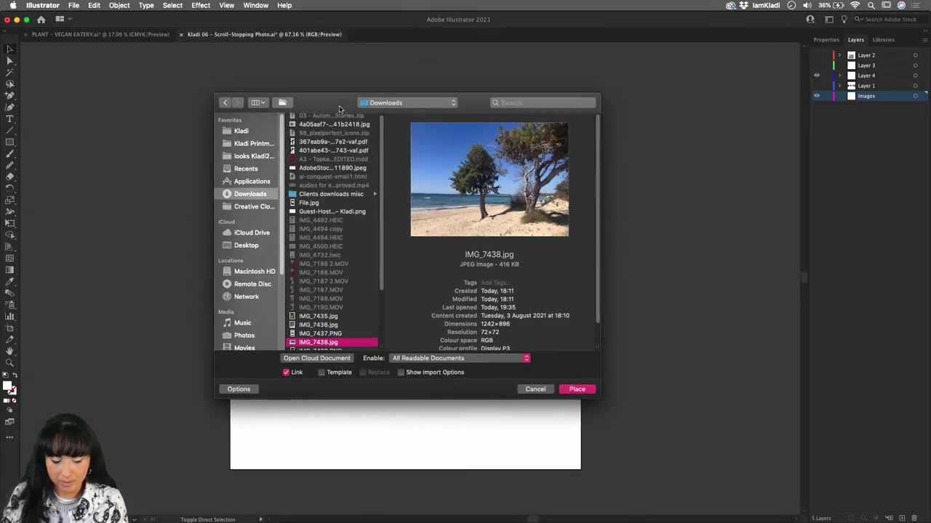
left_click(579, 391)
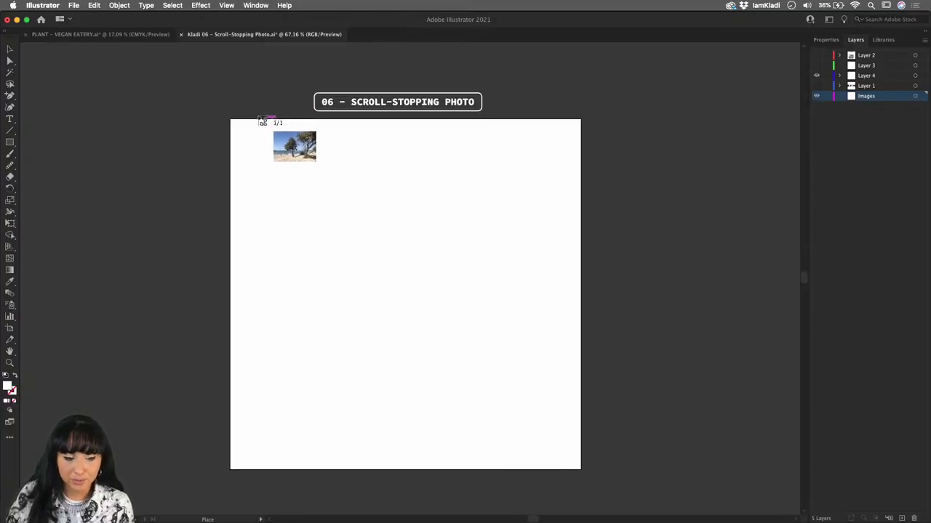
- Drag the loaded beach photo from the artboard's top-left corner to cover the full artboard
left_click_drag(217, 106, 727, 477)
scroll(638, 439, "up", 4)
scroll(638, 439, "right", 2)
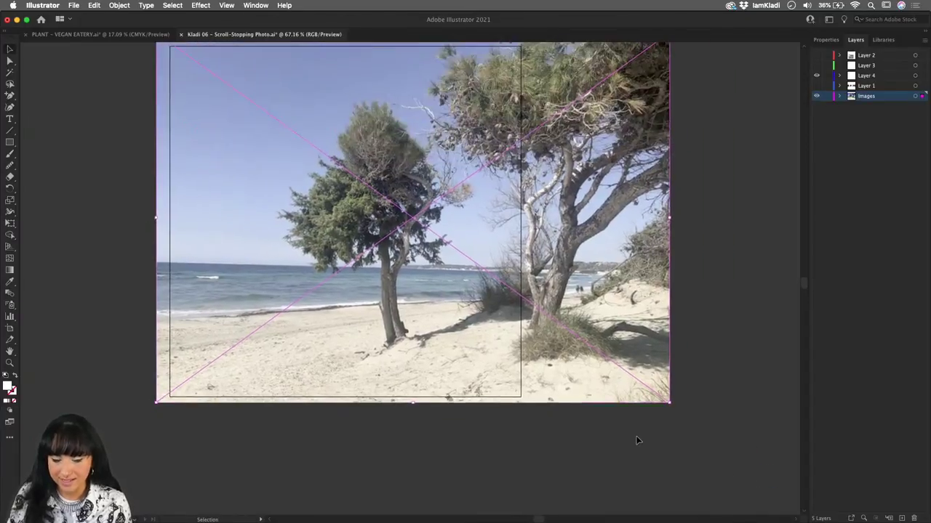
scroll(637, 440, "up", 2)
left_click(732, 367)
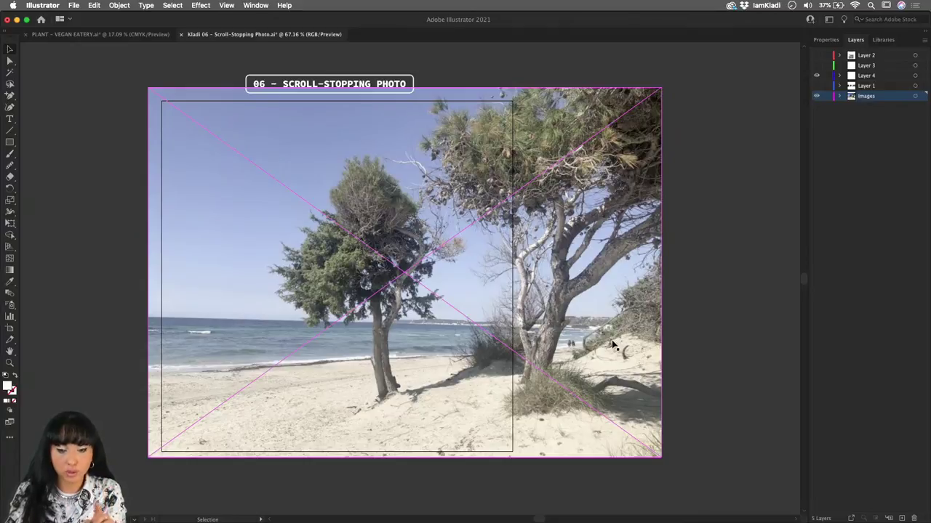
- Draw a white rectangle over the upper photo, trying and undoing a Cmd+7 clipping mask
left_click(684, 277)
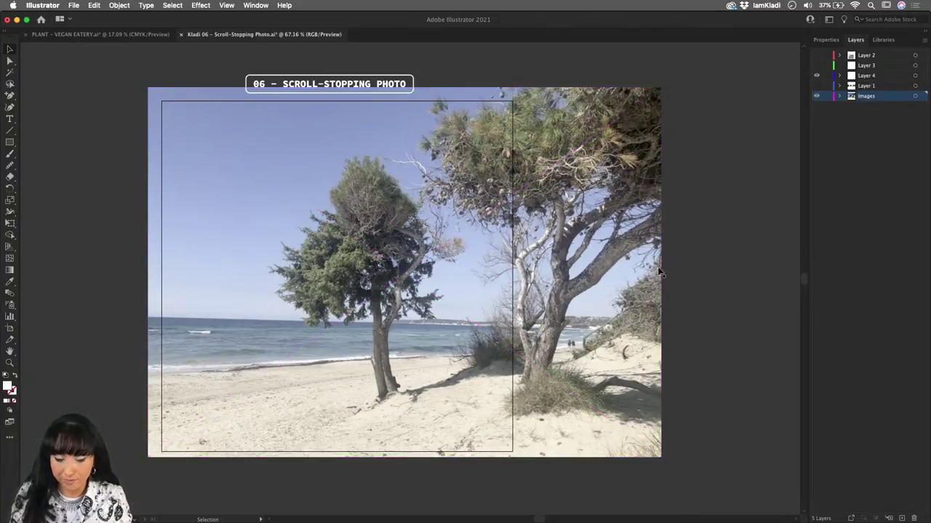
left_click(621, 269)
left_click(27, 132)
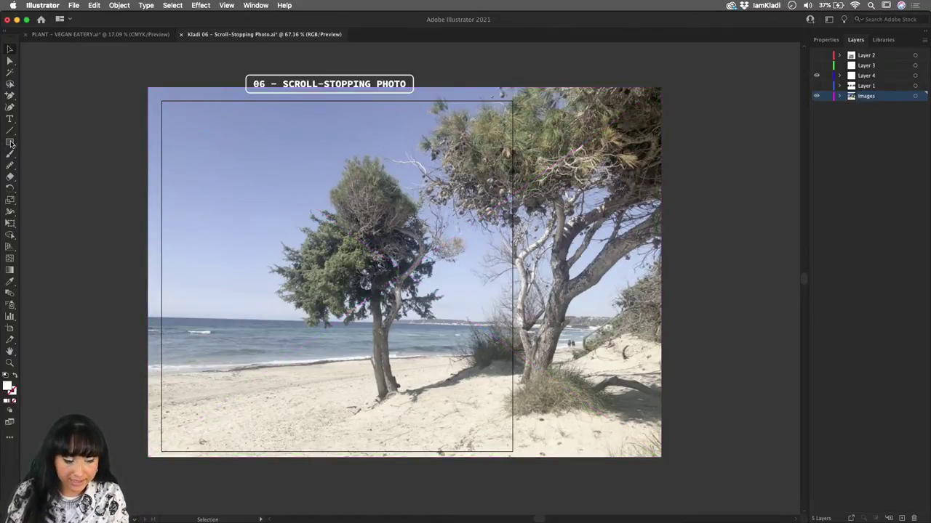
left_click(9, 142)
left_click_drag(180, 149, 476, 341)
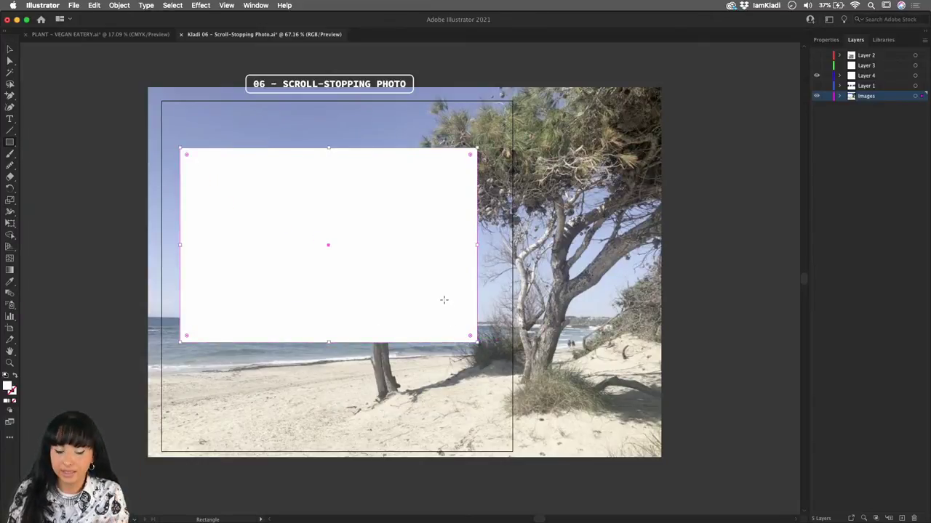
key("v")
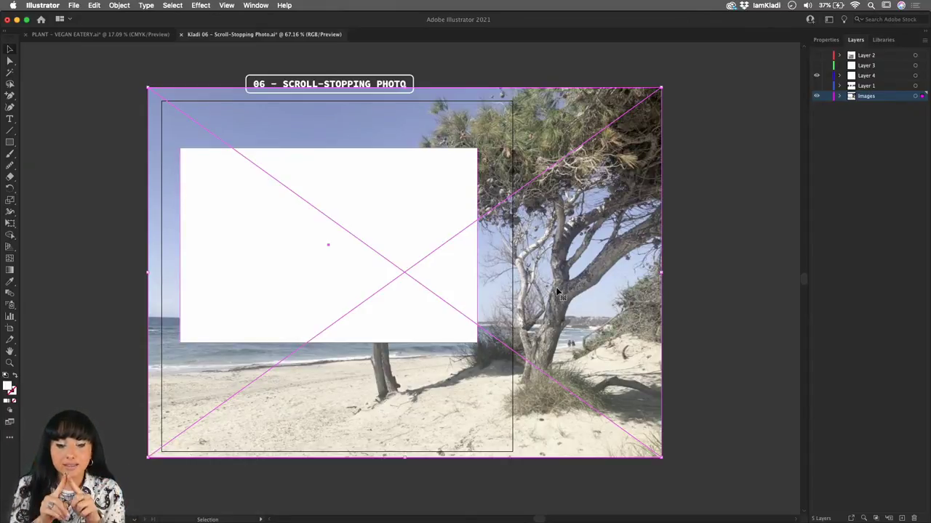
key("super+7")
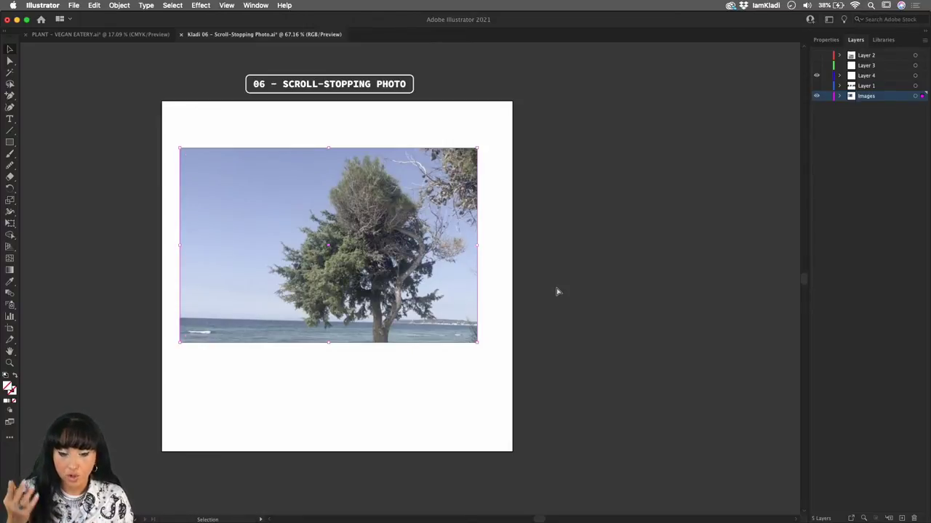
key("super+z")
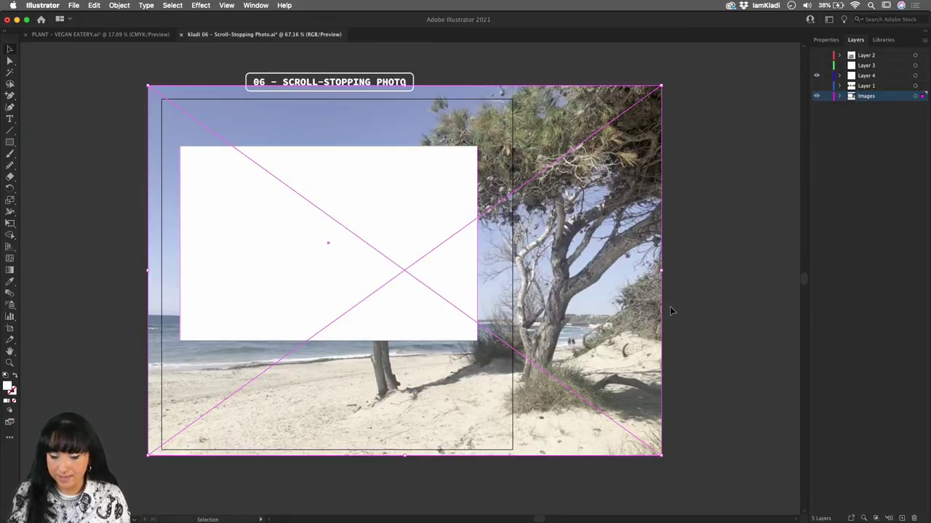
- Move the white rectangle to the artboard's top-left corner
left_click(670, 306)
left_click(469, 298)
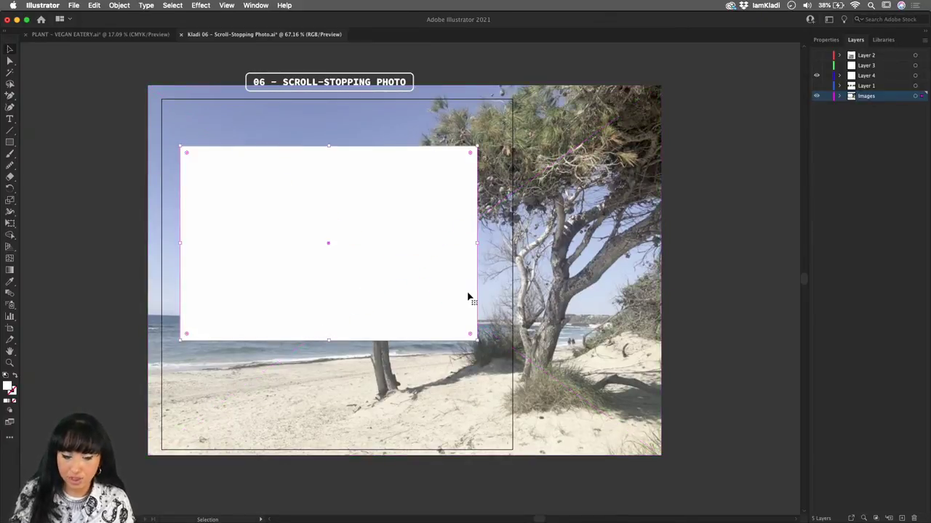
left_click_drag(469, 298, 418, 228)
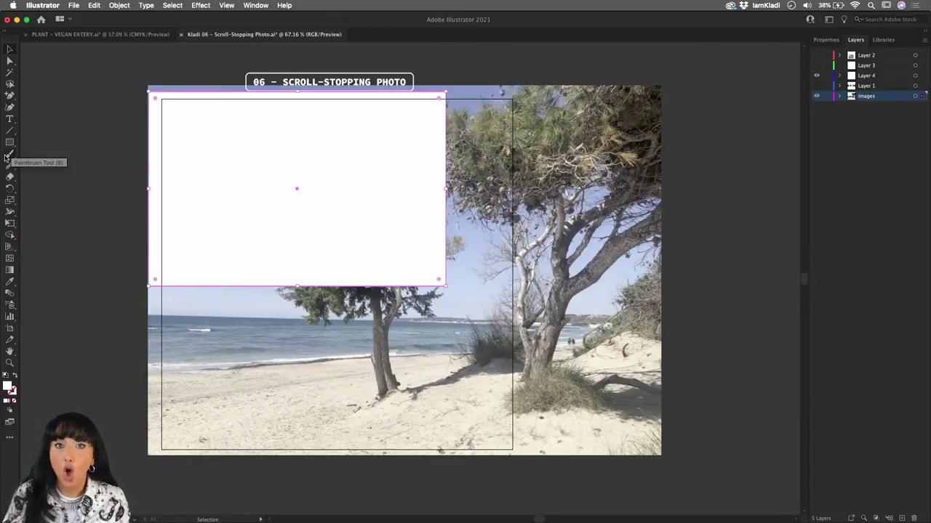
left_click(10, 438)
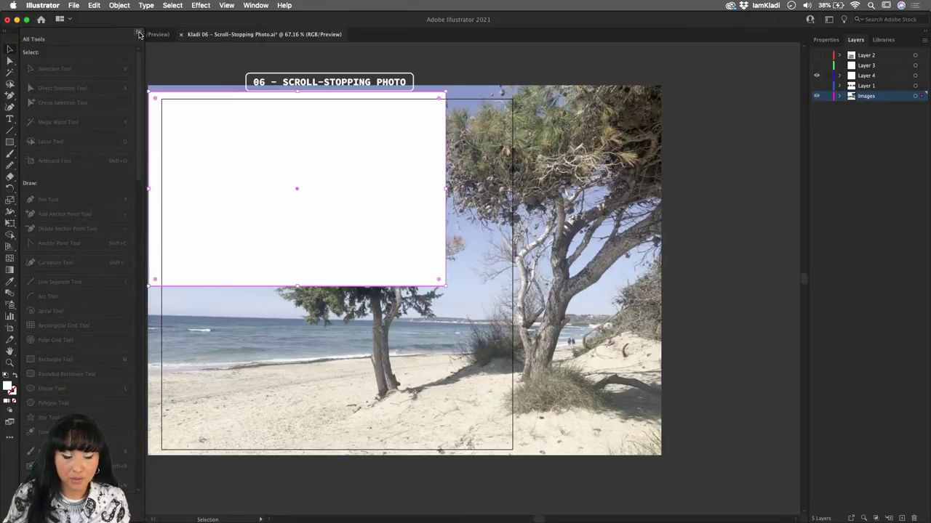
left_click(139, 34)
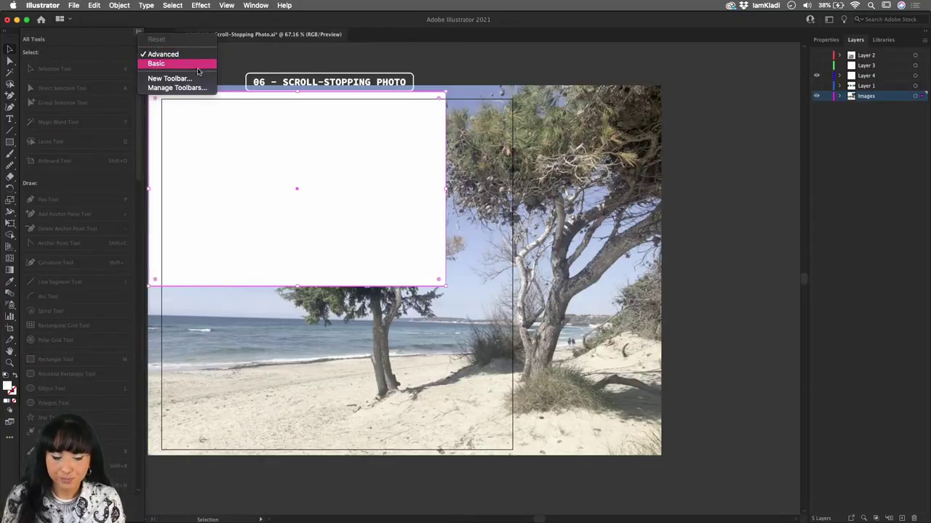
left_click(328, 177)
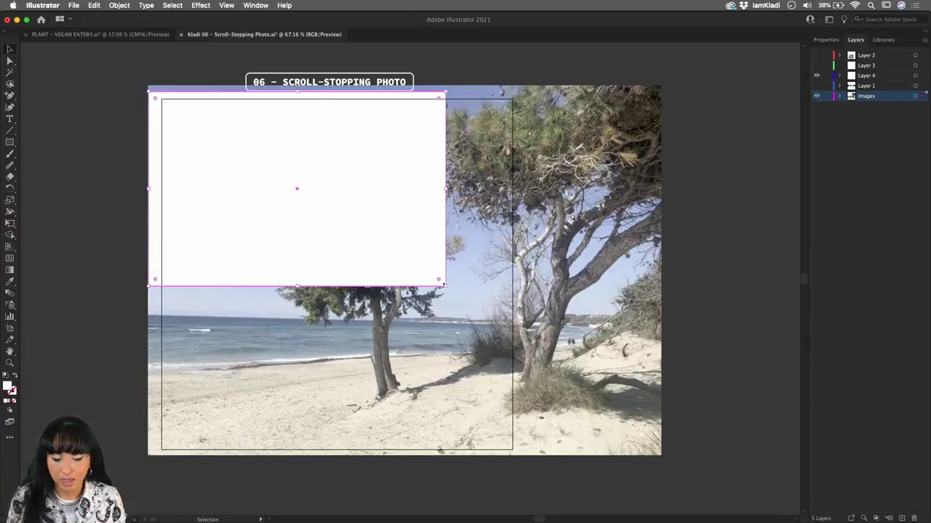
- Enlarge the white rectangle from its bottom-right corner, leaving only the rectangle selected
left_click_drag(442, 286, 516, 456)
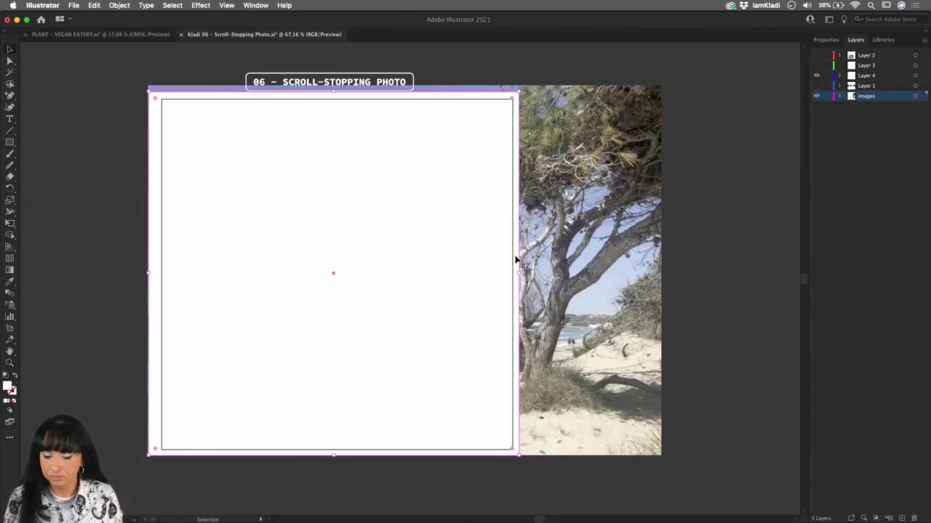
left_click(543, 274)
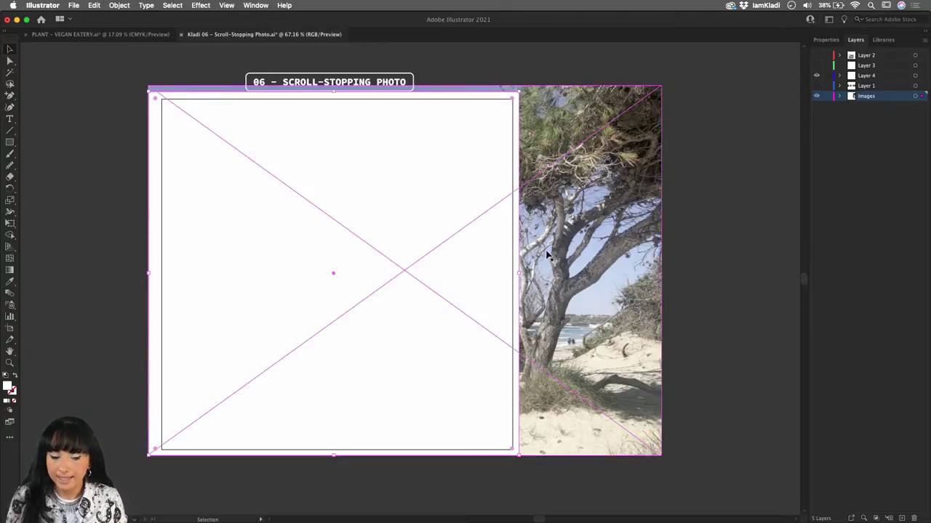
left_click(549, 256, "shift")
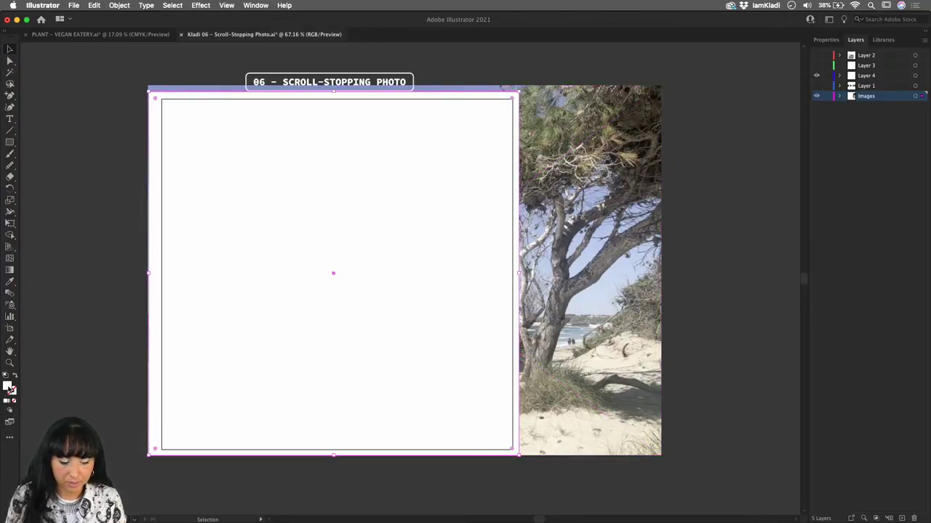
- Change the rectangle's fill in the Color Picker to solid black (000000)
double_click(10, 389)
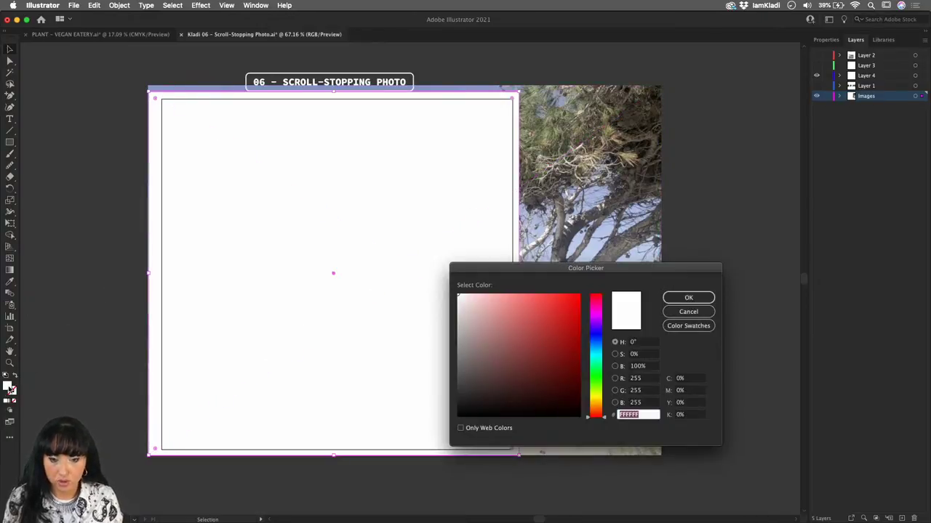
type("FFFFFF")
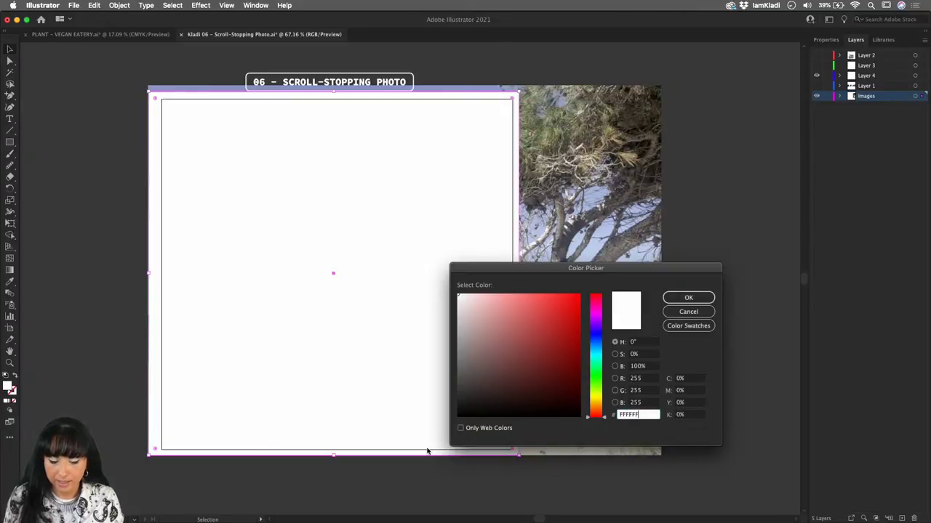
left_click(460, 416)
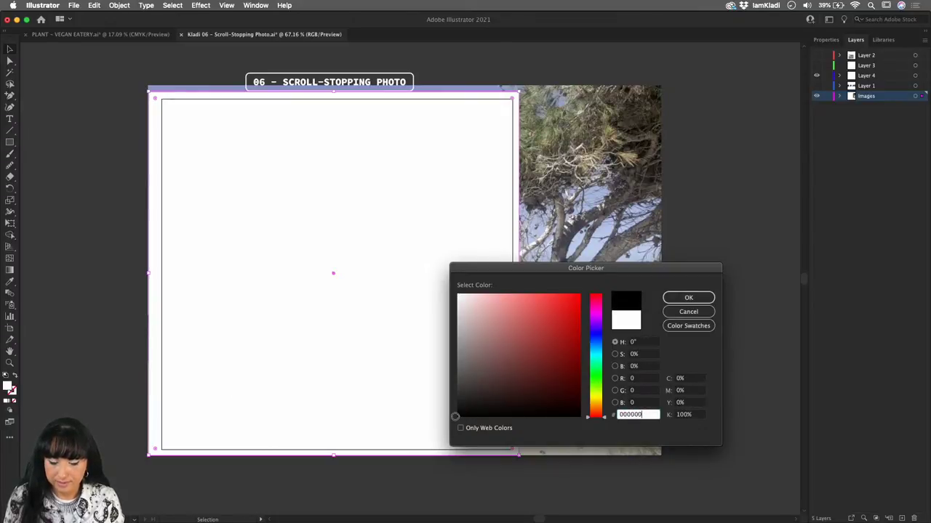
left_click(668, 301)
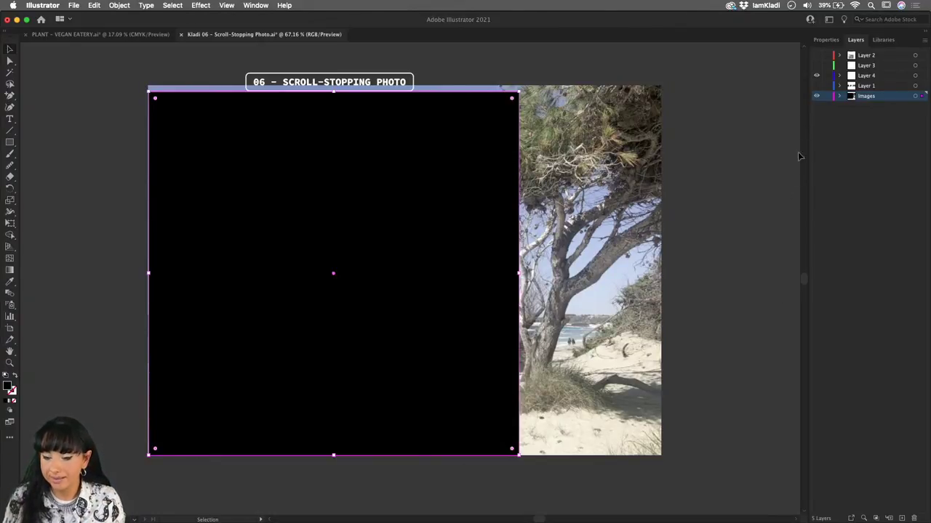
- Set the black rectangle to Overlay blend mode and lower its opacity to 45%
left_click(826, 40)
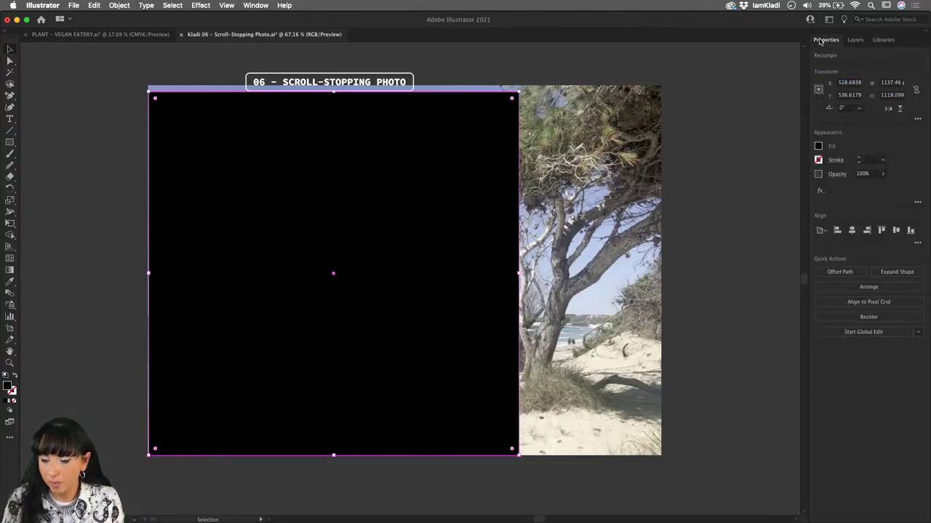
left_click(840, 174)
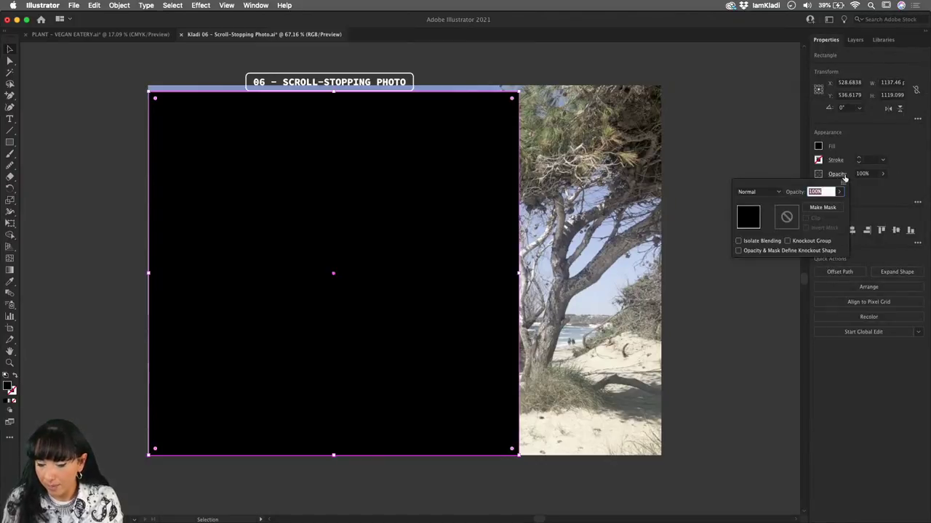
left_click(780, 193)
left_click(764, 285)
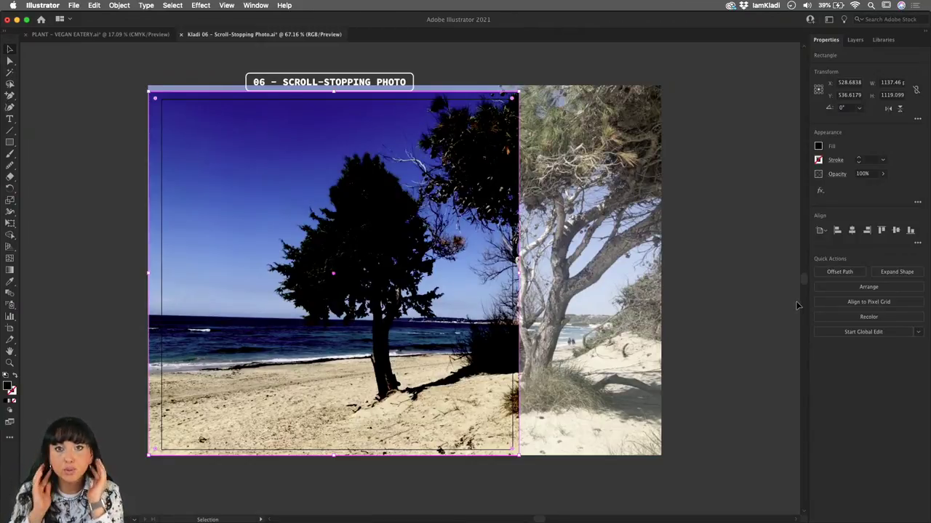
left_click(884, 176)
left_click_drag(883, 189, 861, 190)
left_click(776, 227)
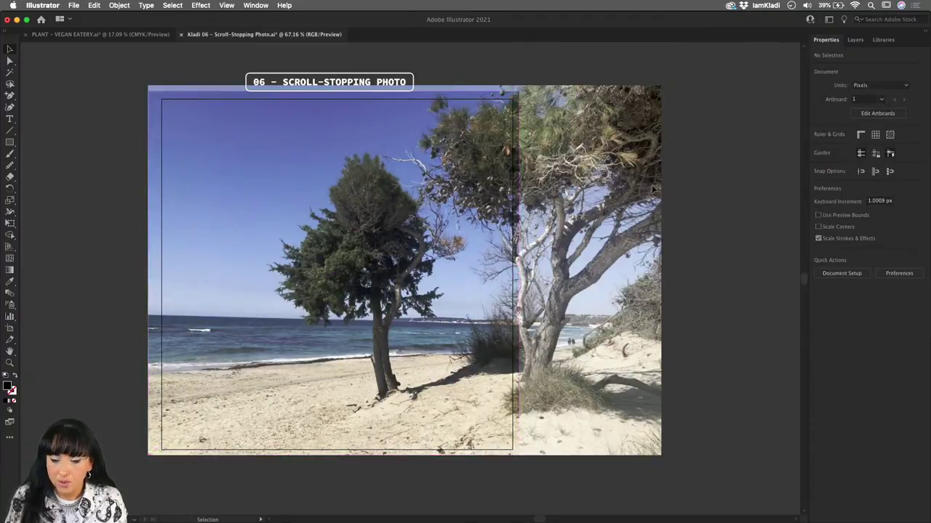
- Nudge the overlay rectangle slightly down and right over the beach photo
double_click(461, 339)
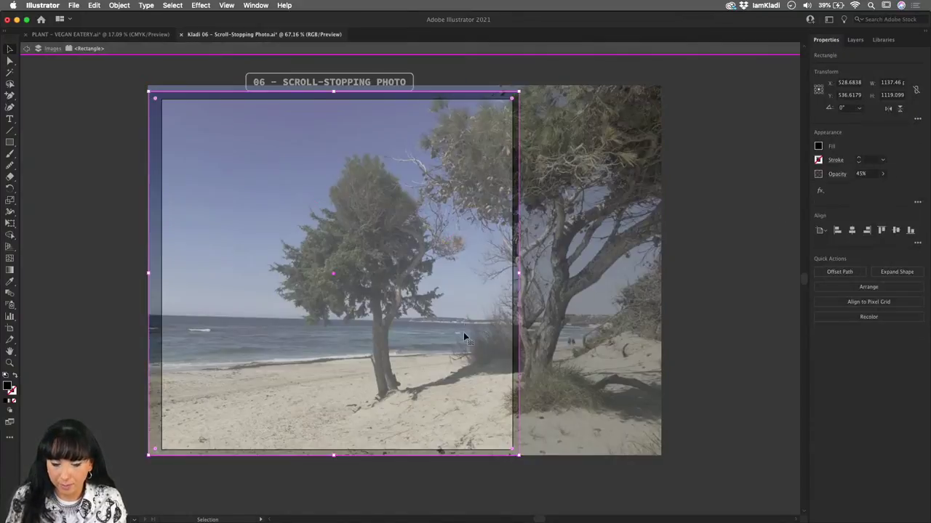
double_click(673, 257)
left_click_drag(418, 260, 420, 321)
key("super+z")
left_click_drag(406, 272, 423, 280)
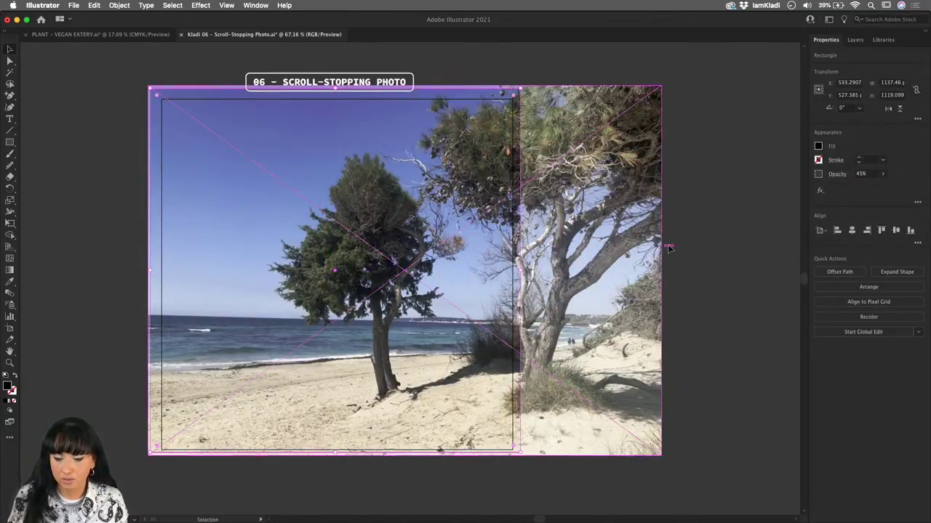
left_click(726, 244)
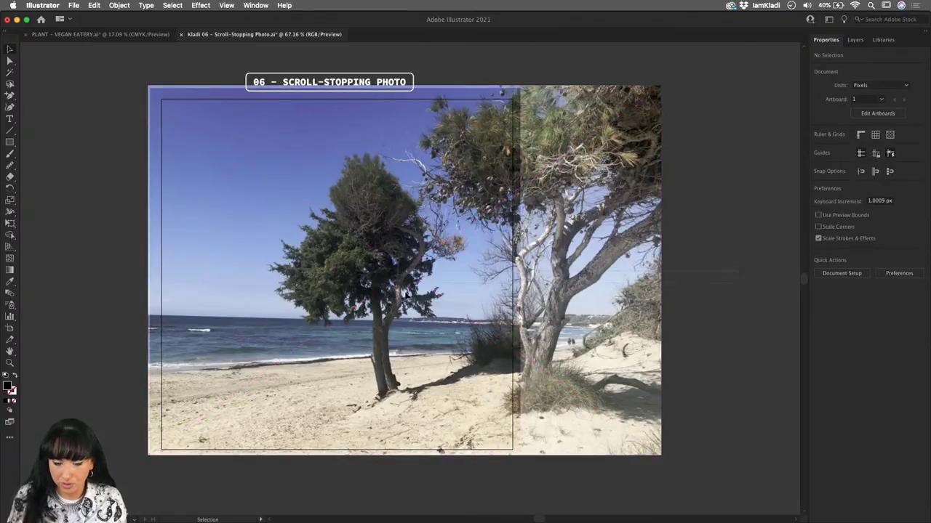
- Shift the photo slightly right and lock the Images layer
left_click_drag(391, 300, 399, 304)
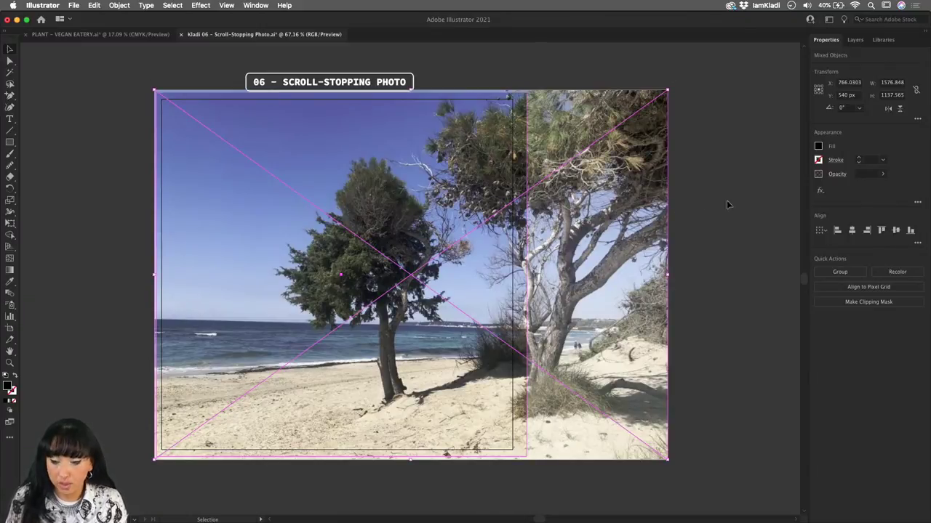
left_click(856, 40)
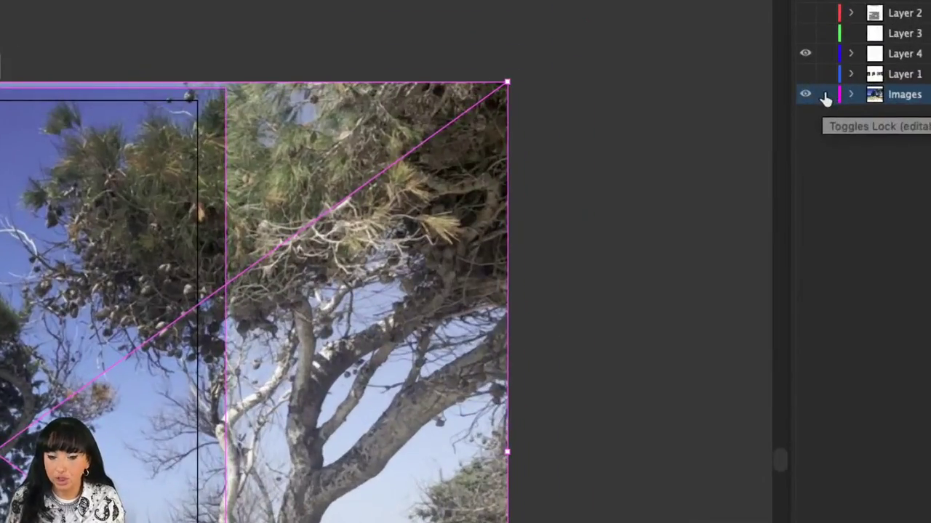
left_click(825, 99)
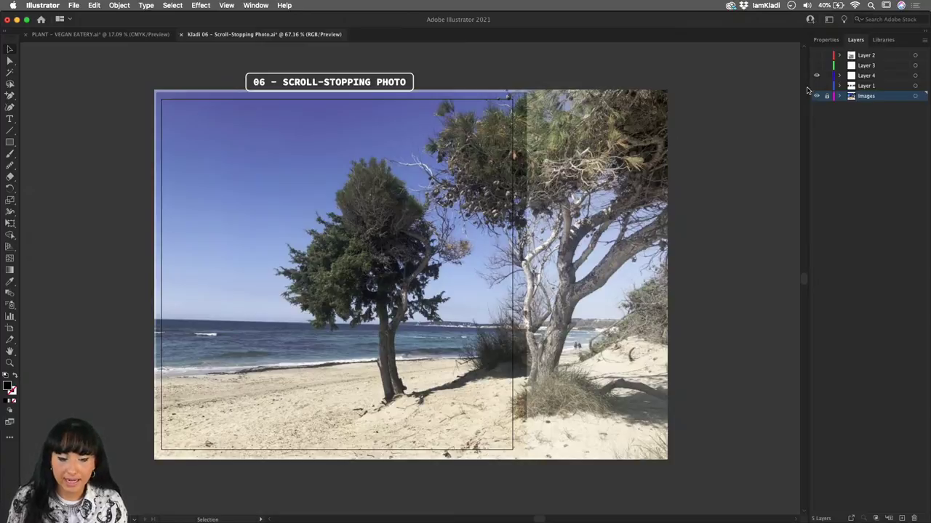
- Preview the artwork cropped to the artboard with View > Trim View
left_click(226, 5)
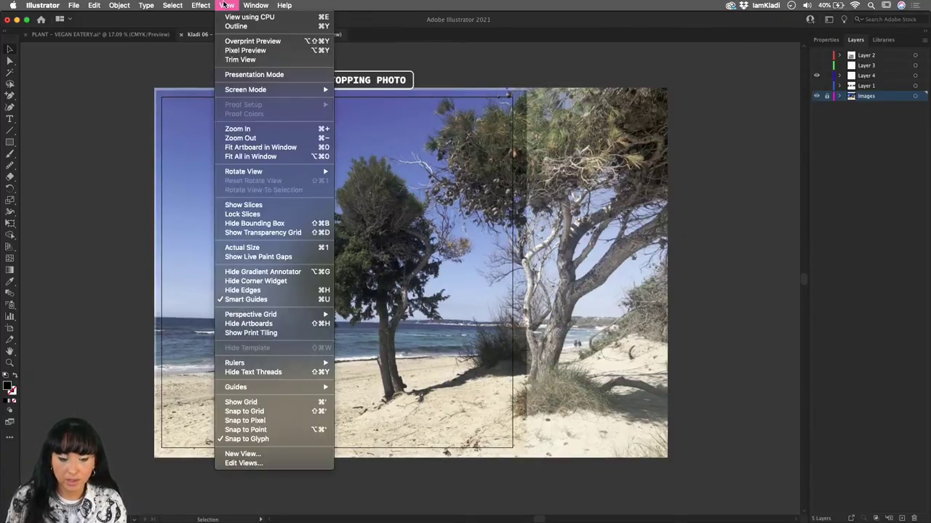
left_click(248, 60)
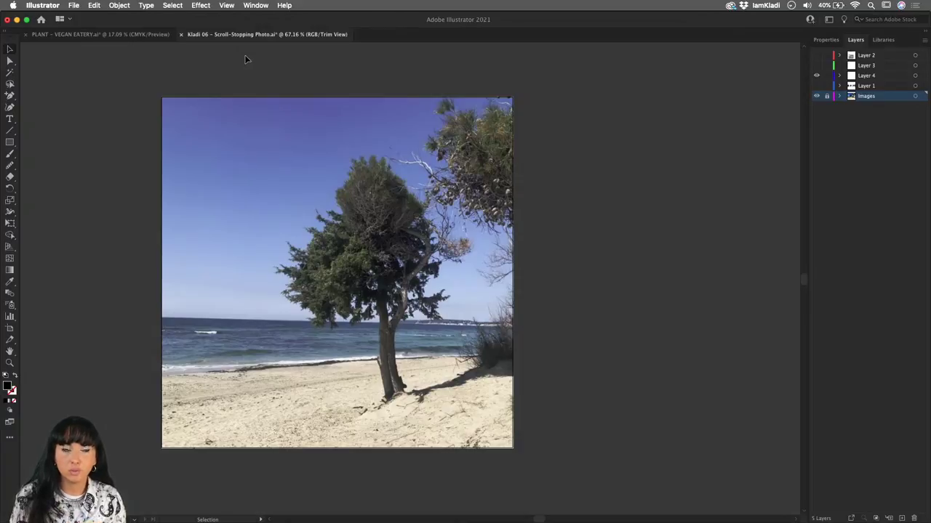
left_click(227, 6)
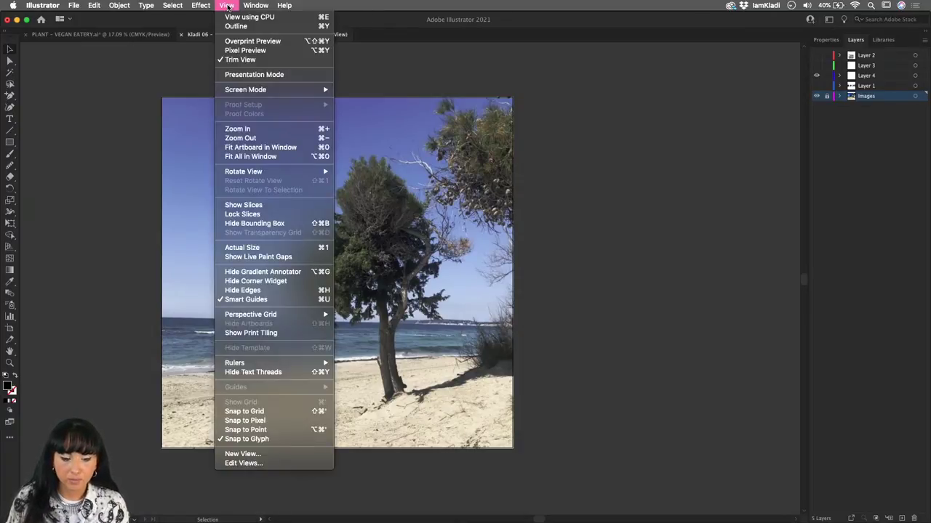
- Turn Trim View off and glance through the Object menu without choosing anything
left_click(239, 59)
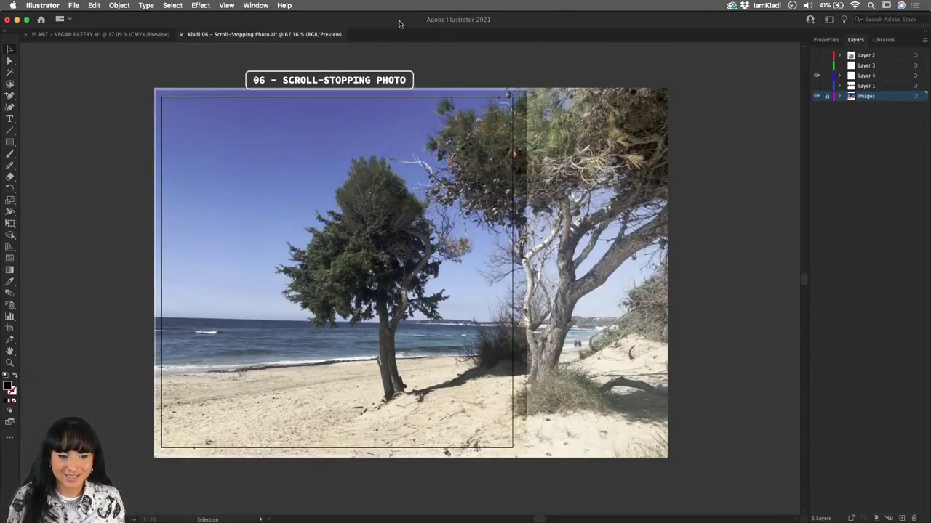
left_click(117, 6)
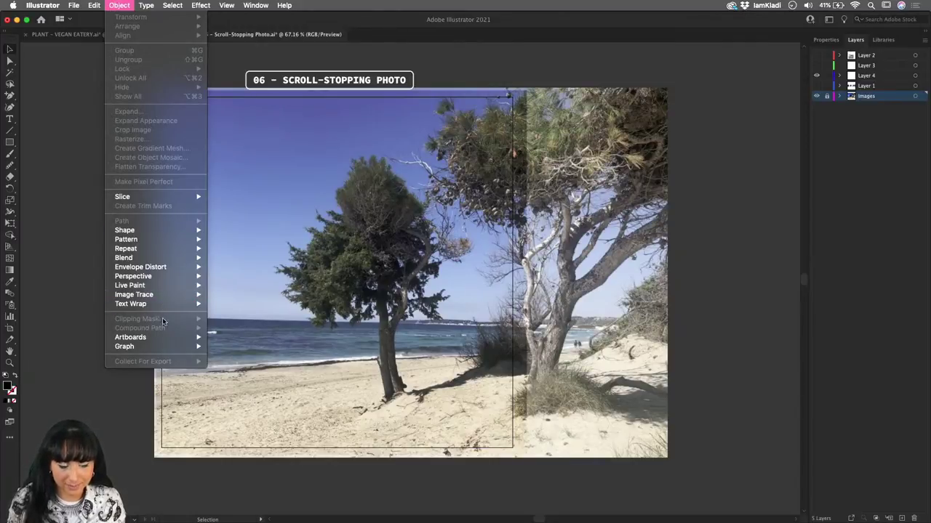
left_click(67, 281)
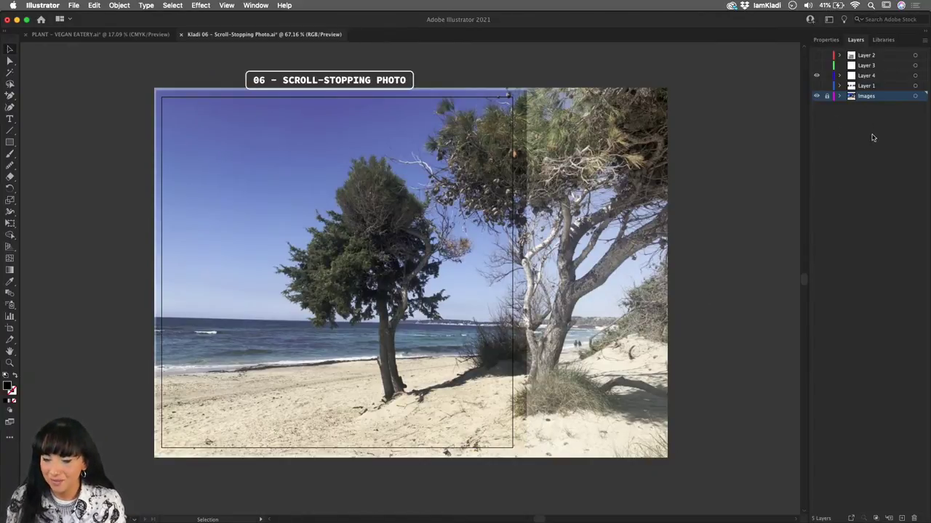
- Add a new layer and select the six colour swatches on Layer 2
left_click(903, 518)
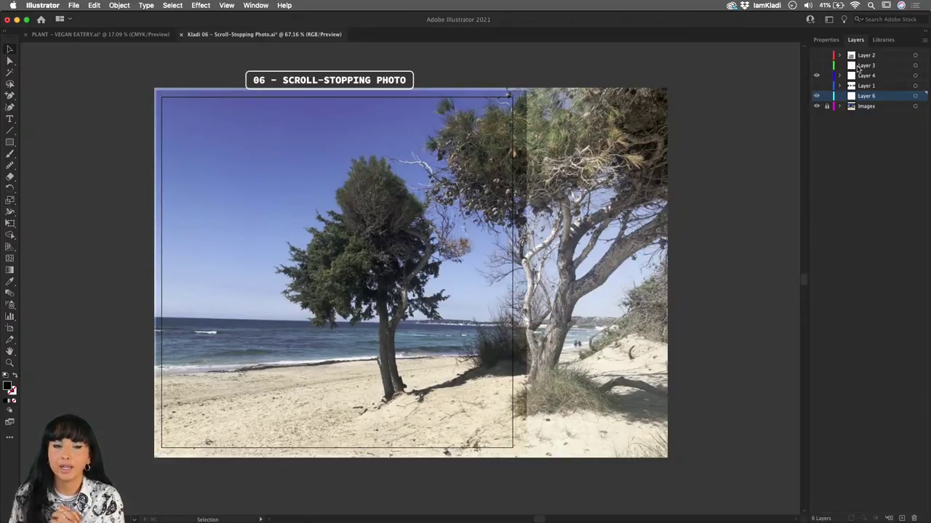
left_click(818, 58)
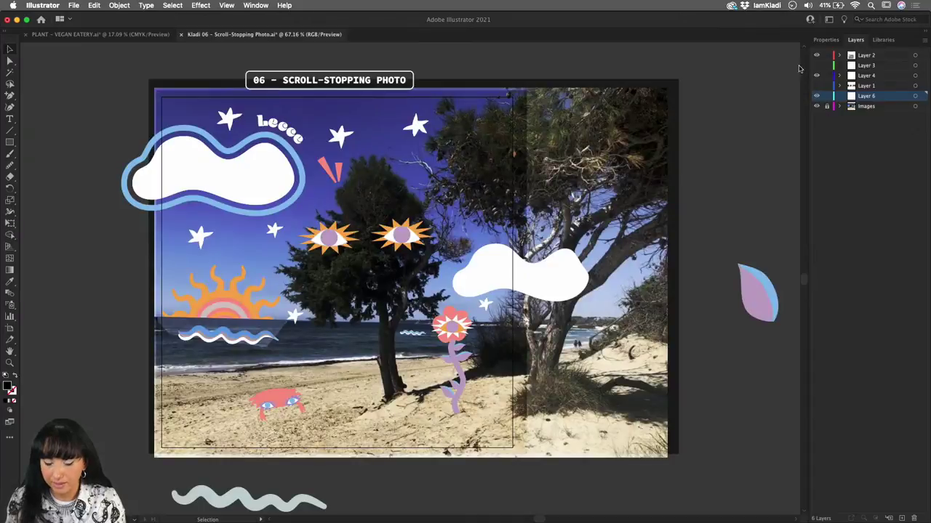
left_click_drag(774, 80, 811, 254)
scroll(660, 323, "down", 5)
scroll(659, 327, "right", 2)
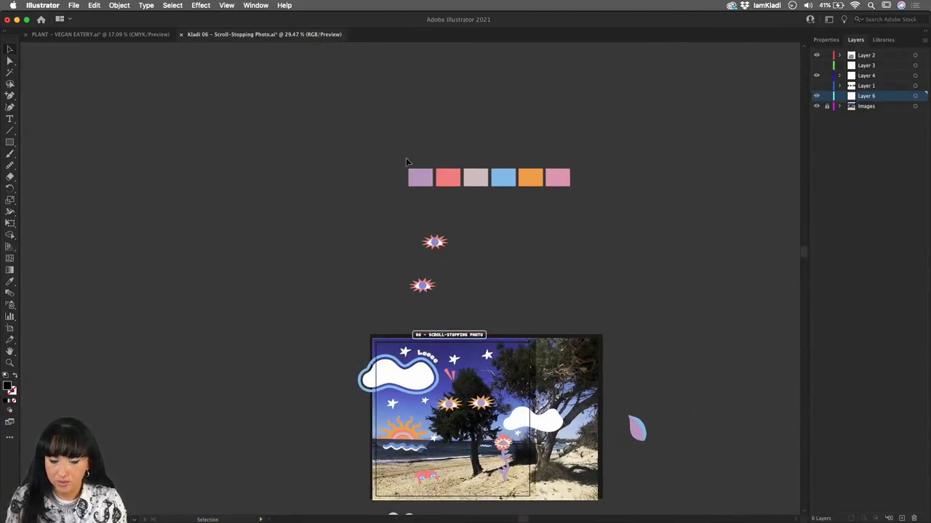
left_click_drag(406, 159, 575, 182)
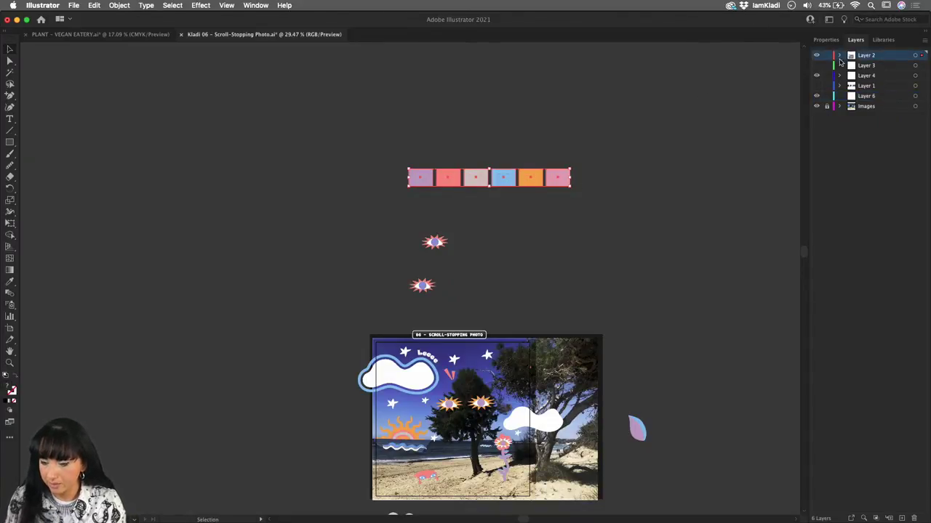
left_click(816, 55)
- Rename Layer 6 to 'Illustrations' and paste the swatch row onto it
left_click(863, 97)
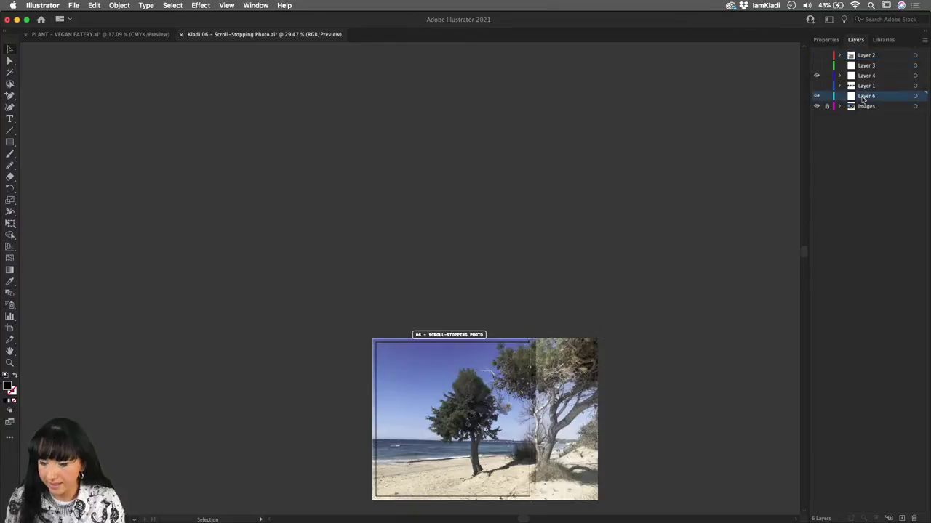
double_click(865, 96)
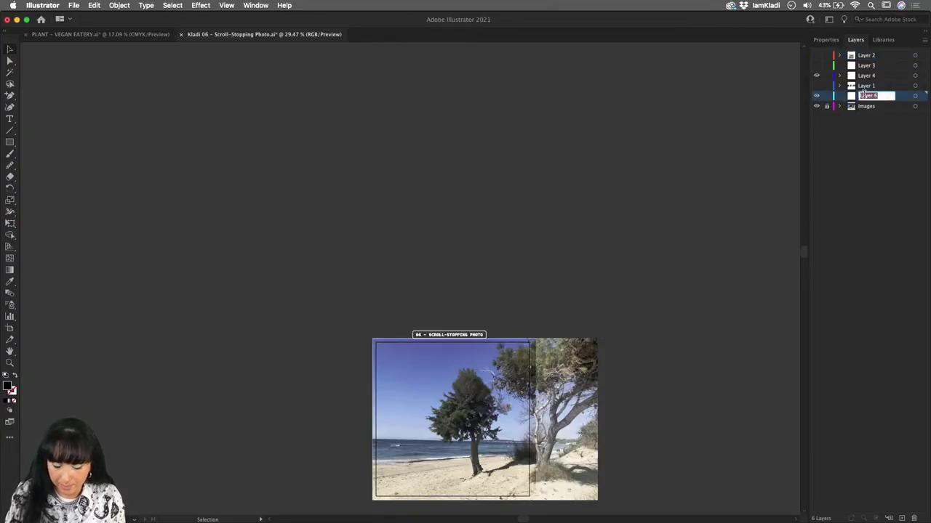
type("Illustrations")
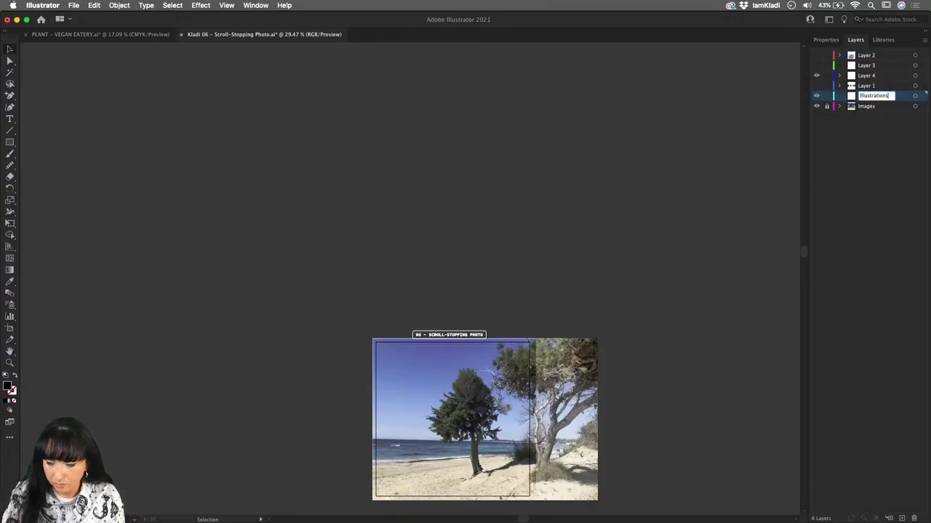
key("Return")
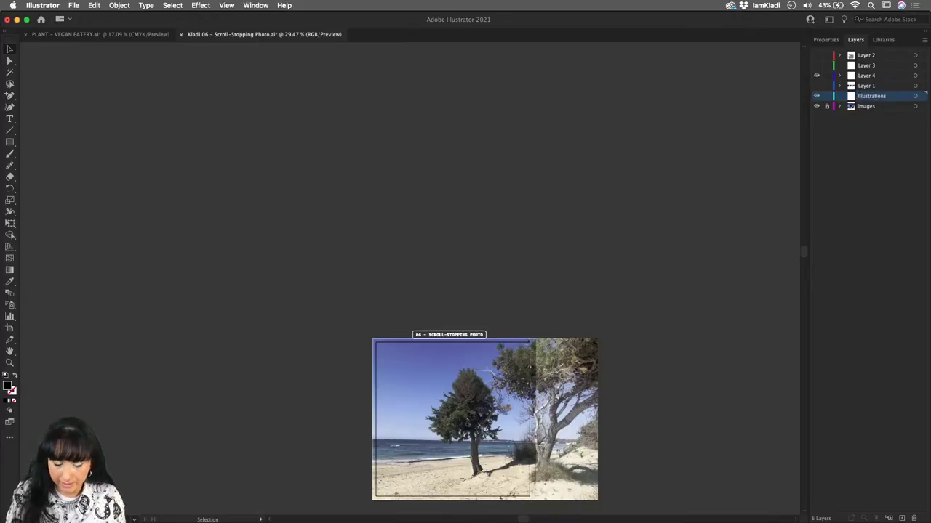
key("super+v")
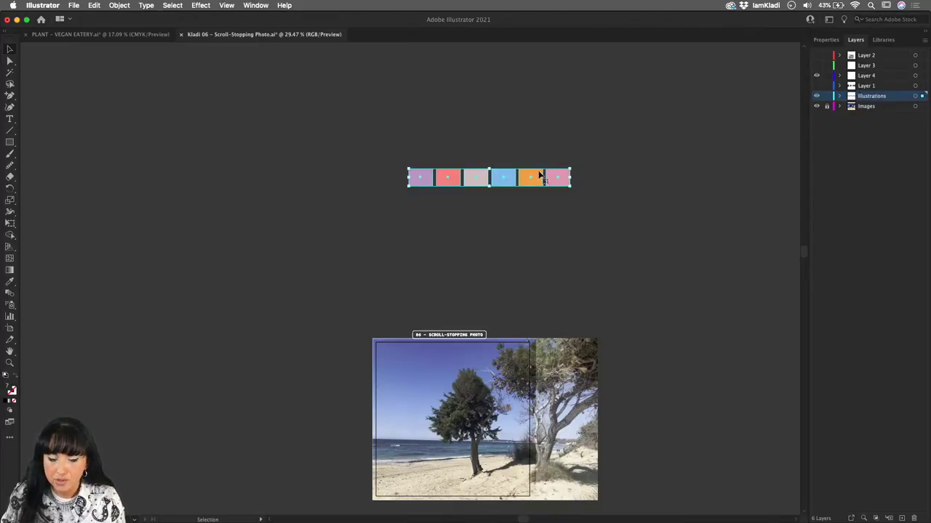
- Move the swatch row down to sit just above the beach photo
left_click_drag(535, 183, 497, 307)
left_click(507, 290)
scroll(507, 291, "up", 5)
scroll(507, 296, "down", 5)
scroll(508, 295, "left", 3)
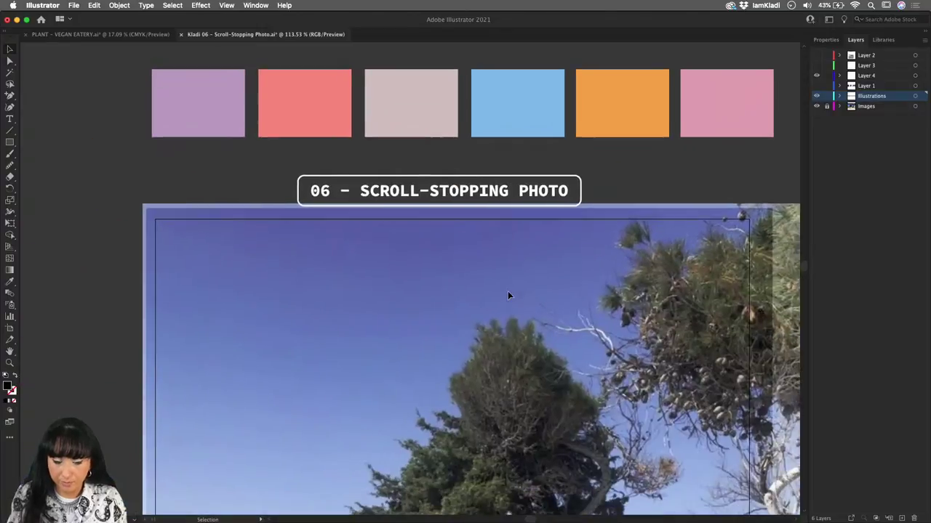
- Try a purple A840D3 fill on the first lavender swatch in the Color Picker
left_click(234, 115)
double_click(232, 113)
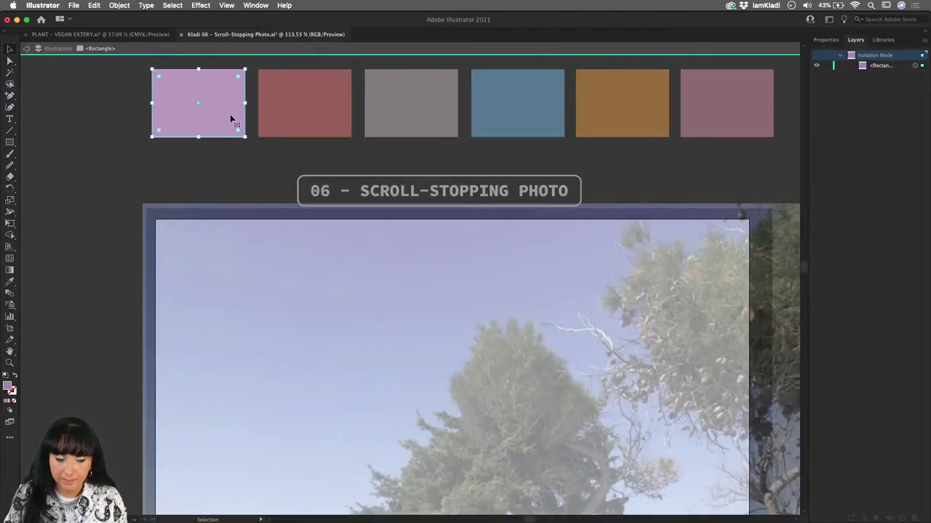
double_click(133, 203)
left_click(189, 109)
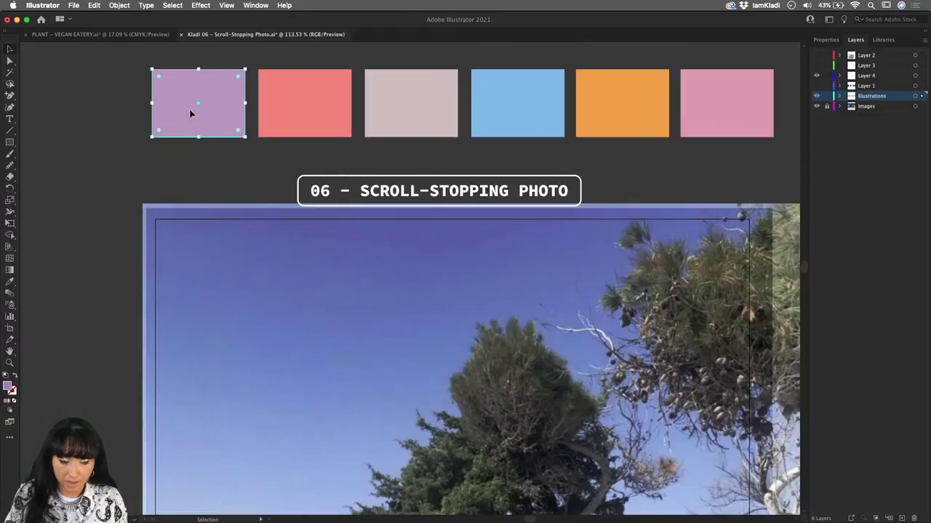
double_click(9, 388)
left_click(543, 302)
mouse_move(495, 329)
left_mouse_down()
mouse_move(555, 324)
mouse_move(519, 318)
mouse_move(543, 314)
left_mouse_up()
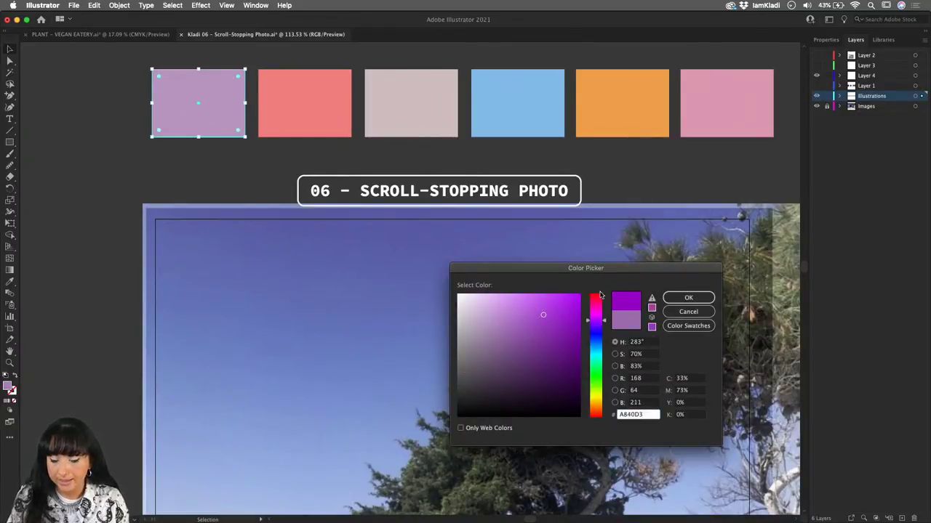
left_click(687, 298)
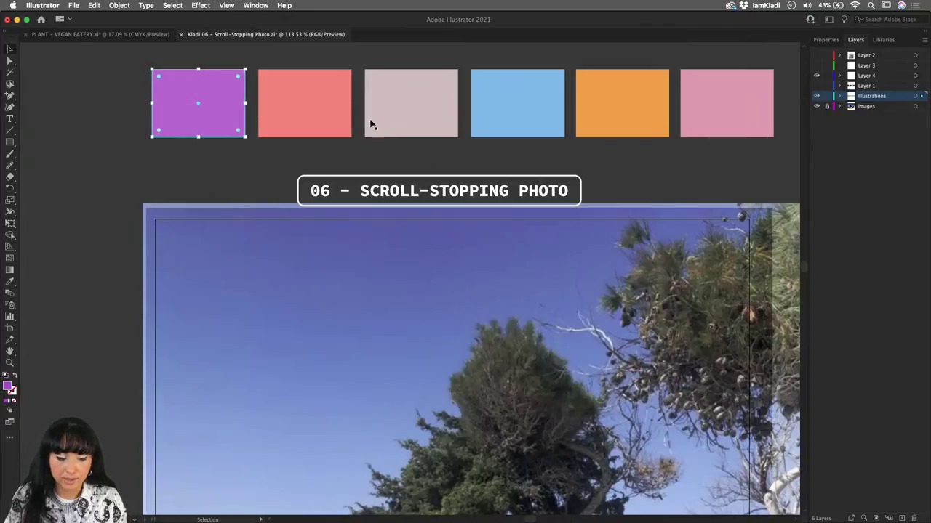
left_click_drag(220, 110, 252, 166)
left_click(253, 170)
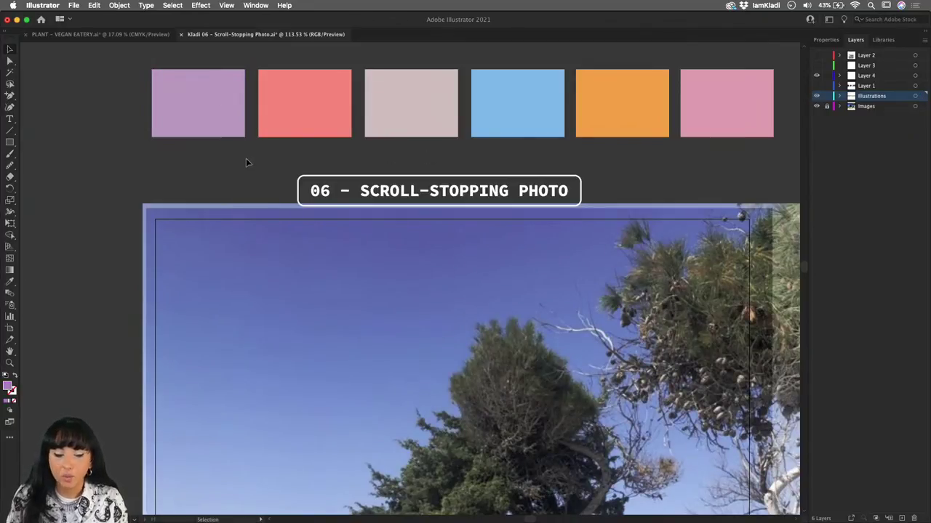
scroll(246, 160, "down", 4)
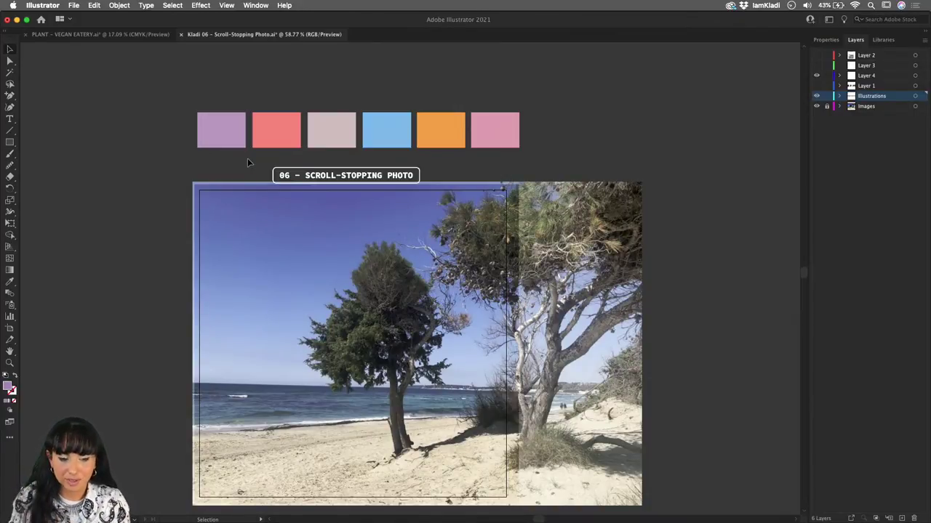
- Save the six selected swatches as a new colour group named 'K' in Swatches
left_click_drag(206, 77, 492, 148)
left_click(256, 6)
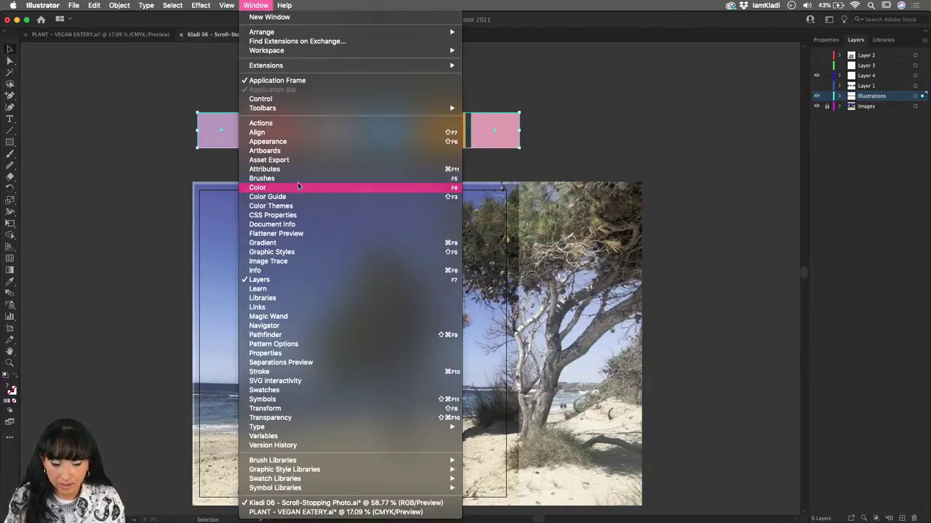
left_click(316, 391)
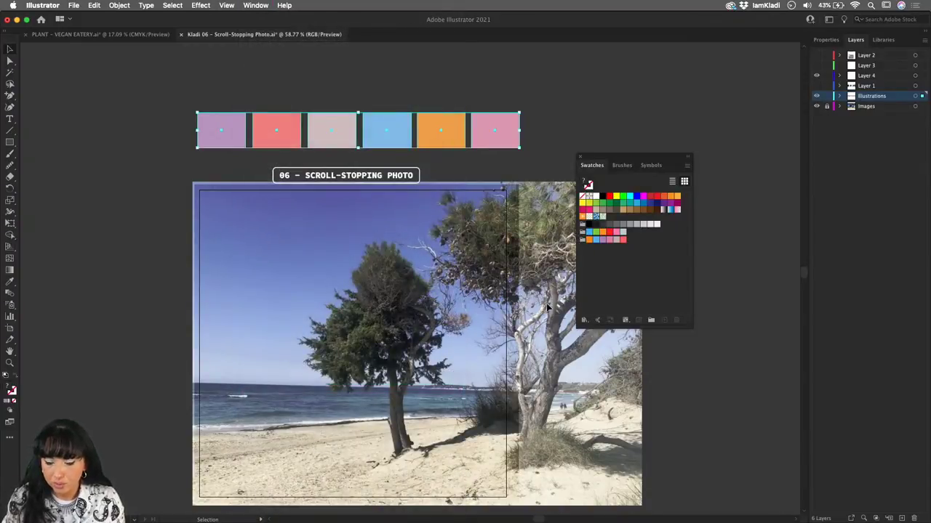
left_click(651, 322)
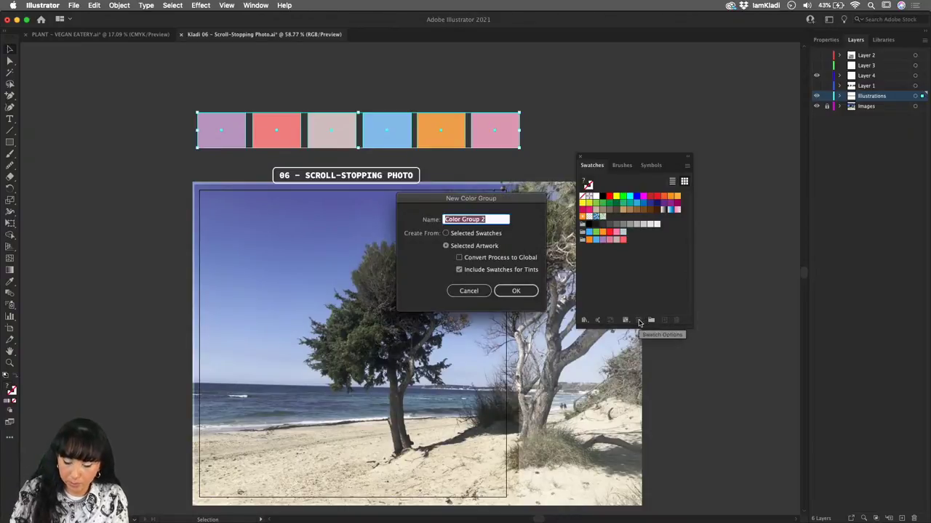
type("Kladi palette")
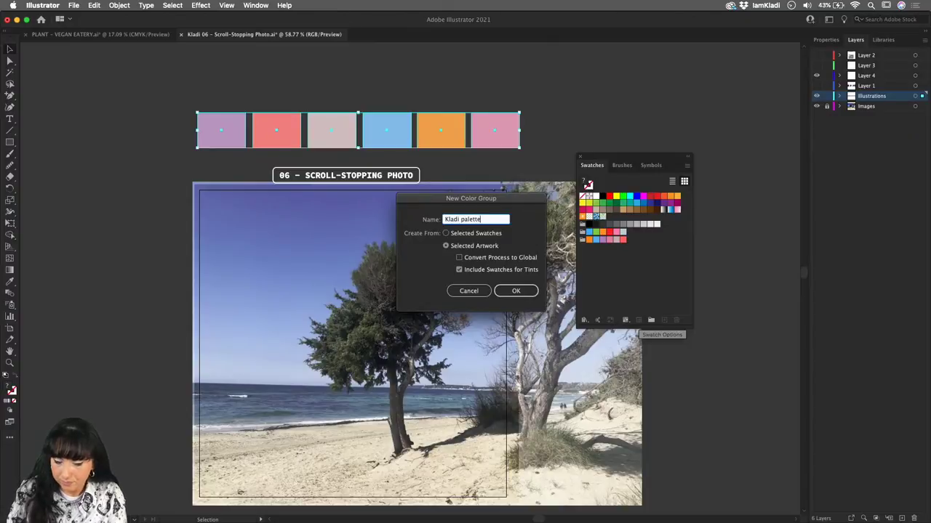
key("Return")
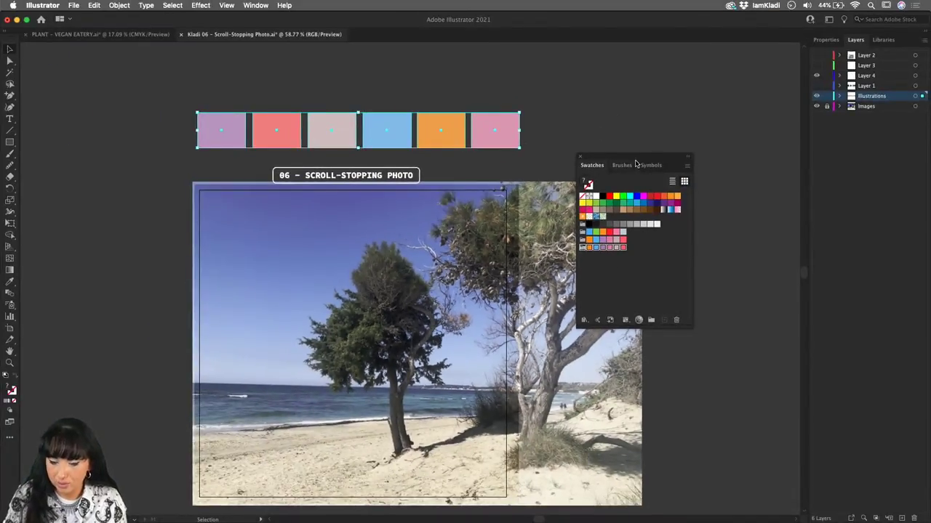
mouse_move(636, 162)
left_mouse_down()
mouse_move(648, 93)
mouse_move(756, 203)
mouse_move(777, 202)
left_mouse_up()
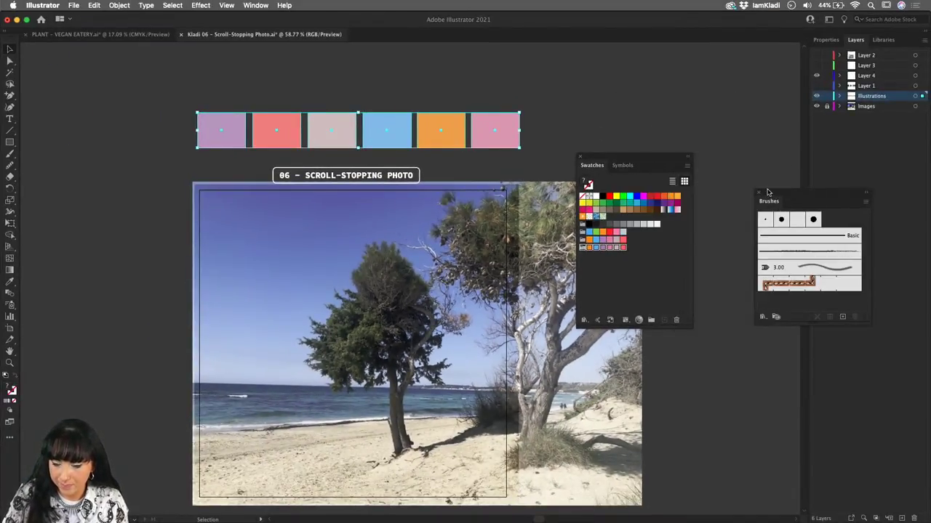
- Set the Pencil tool's fidelity to fully Smooth
left_click(758, 192)
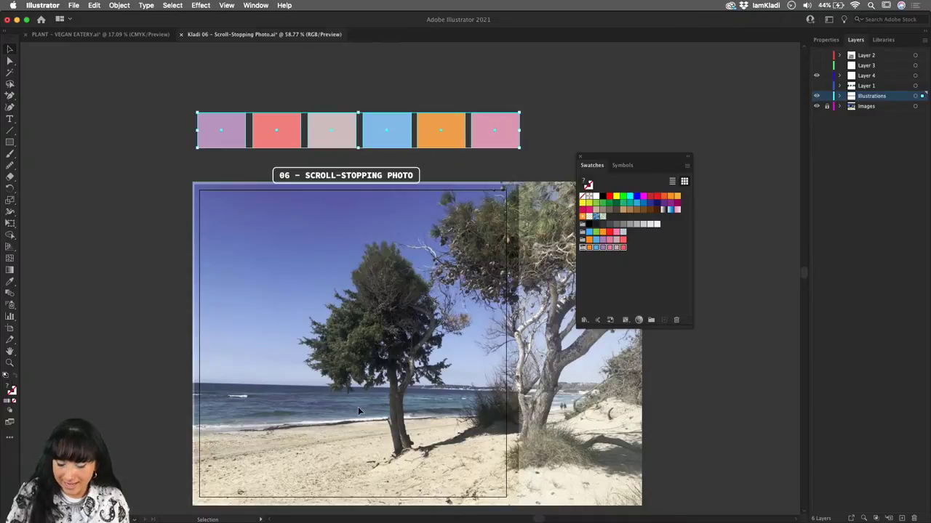
key("n")
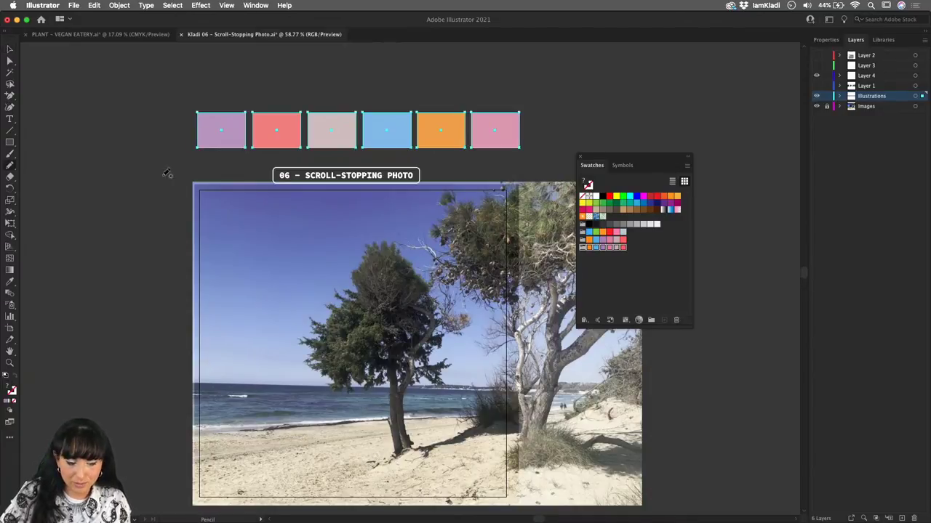
double_click(10, 166)
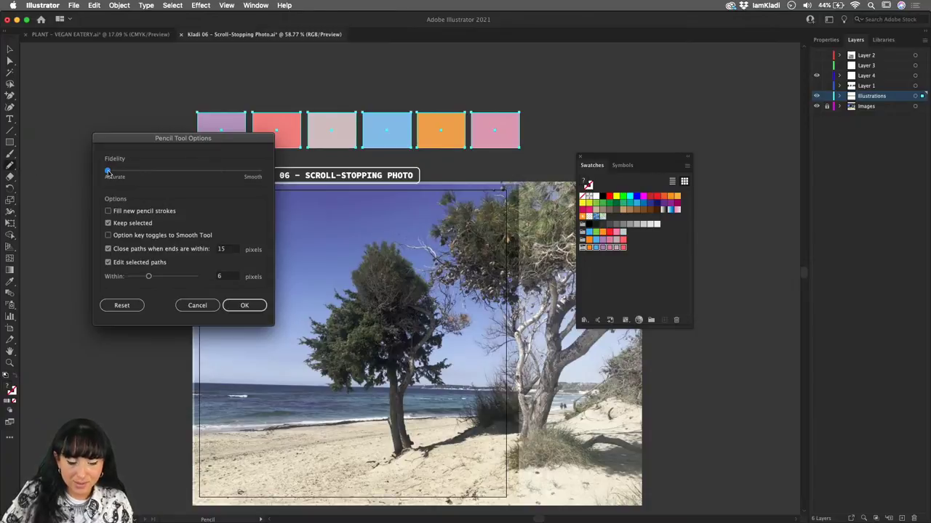
left_click_drag(108, 172, 253, 178)
left_click(262, 309)
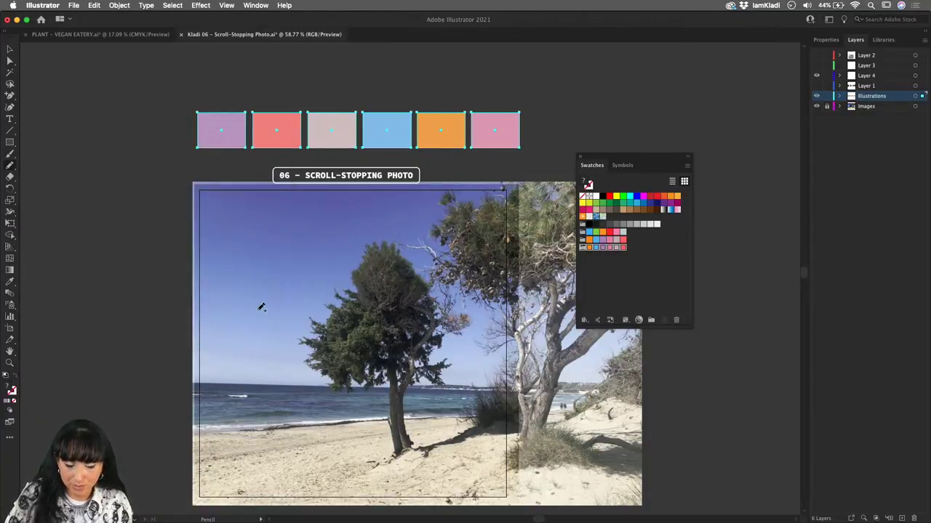
- Draw an almond eye outline on the tree with the Pencil and fill it white
mouse_move(343, 301)
left_mouse_down()
mouse_move(365, 310)
mouse_move(397, 301)
mouse_move(368, 287)
mouse_move(398, 297)
mouse_move(371, 288)
mouse_move(365, 302)
mouse_move(373, 312)
mouse_move(371, 289)
left_mouse_up()
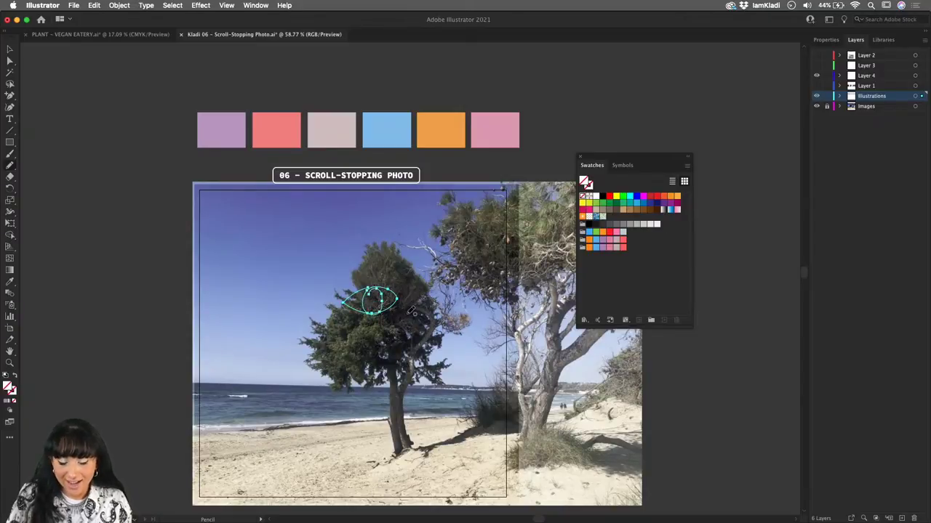
scroll(372, 327, "up", 5)
key("super+z")
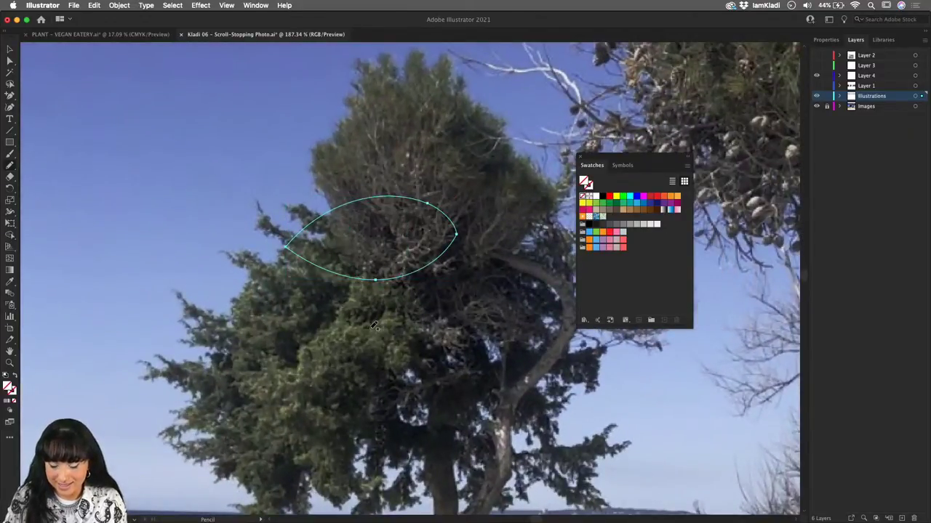
left_click(615, 248)
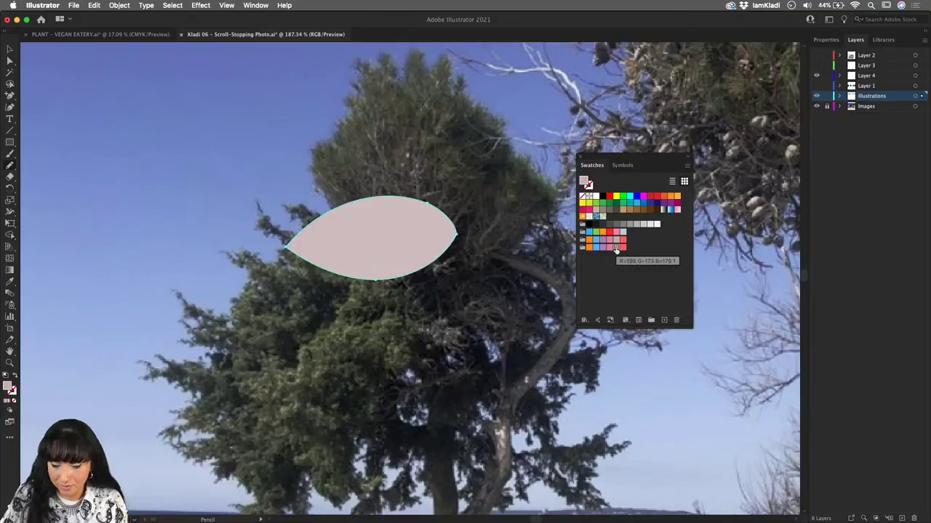
left_click(595, 197)
- Draw a round iris inside the eye with the Ellipse tool and fill it light blue
key("v")
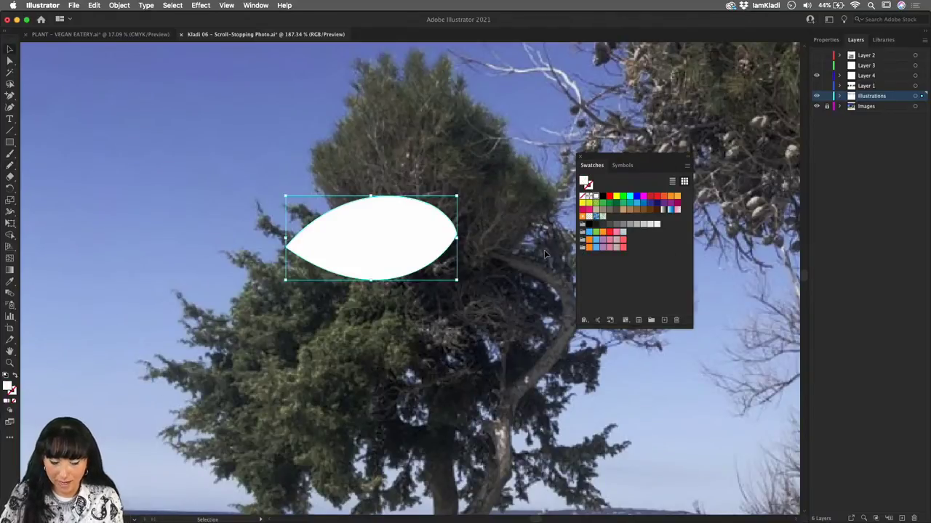
left_click(10, 142)
left_click(48, 165)
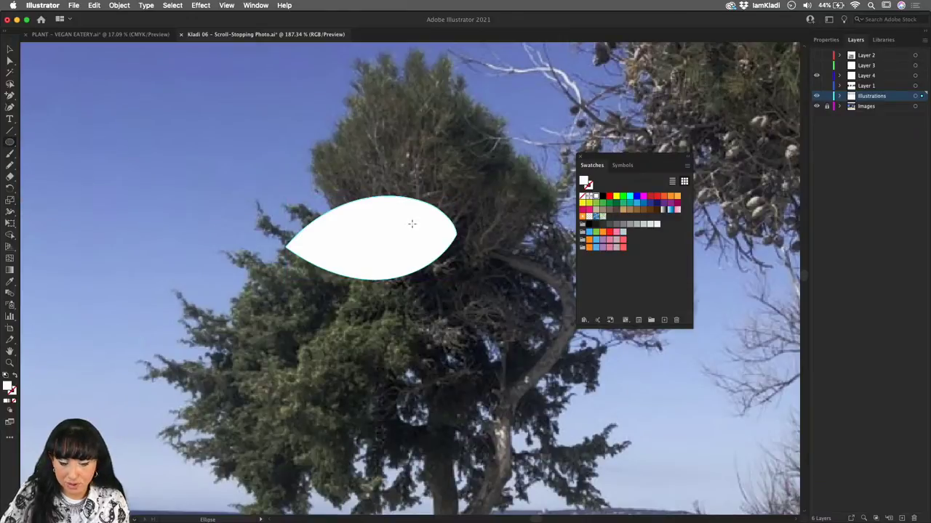
left_click_drag(350, 212, 412, 274)
left_click(595, 247)
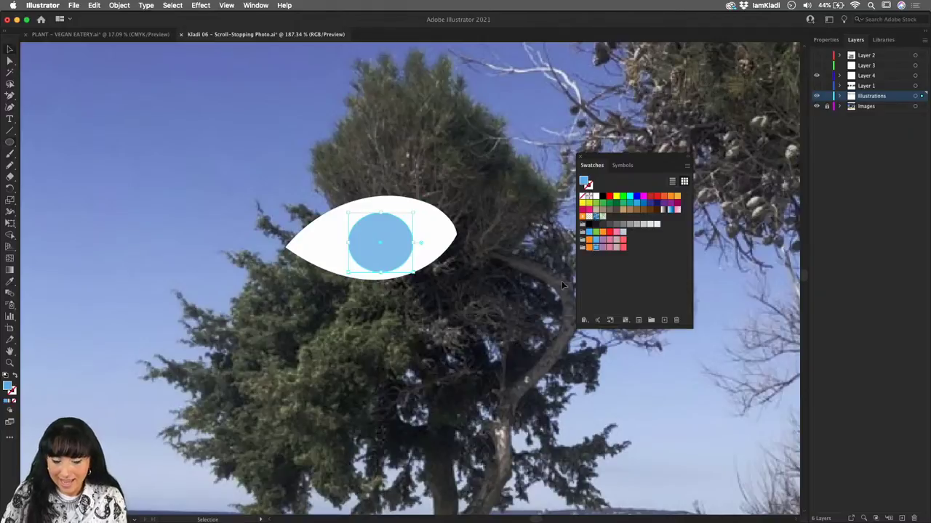
key("v")
key("super+shift+a")
scroll(430, 302, "down", 5)
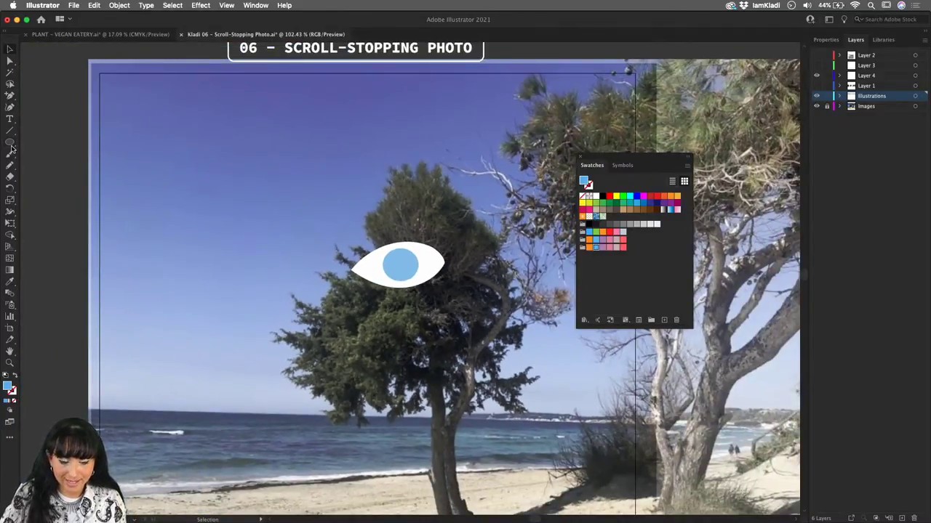
left_click(10, 151)
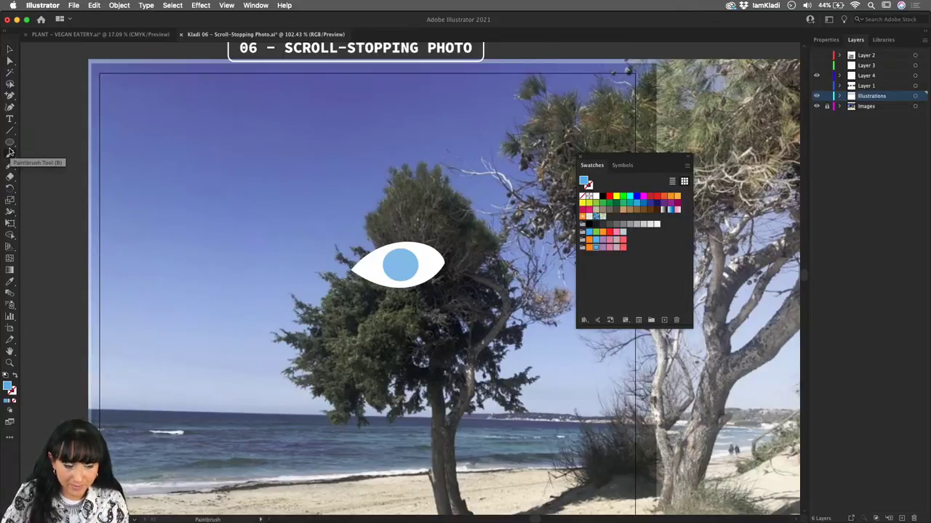
- Draw a roughly 16-point star beside the eye and fill it orange
left_click_drag(10, 142, 66, 191)
left_click_drag(230, 230, 329, 268)
key("Up")
key("Up")
key("Up")
key("Up")
key("Down")
key("Down")
key("Down")
key("Down")
key("Down")
key("Down")
key("Up")
key("Up")
key("Up")
key("Up")
key("Up")
key("Up")
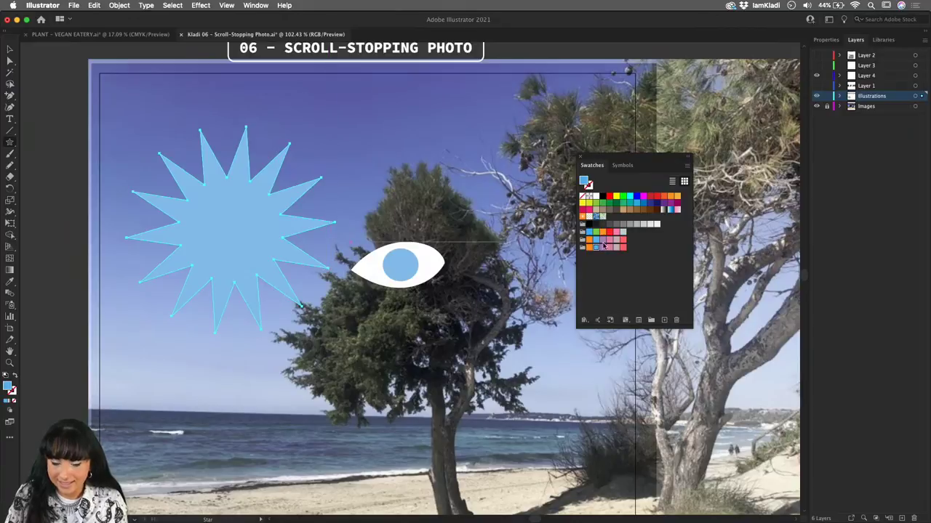
left_click(589, 247)
- Enlarge the star, move it over the eye, and squash it vertically and horizontally
key("v")
left_click_drag(372, 201, 385, 180)
left_click_drag(265, 269, 395, 275)
left_click_drag(395, 364, 396, 319)
left_click_drag(253, 254, 299, 266)
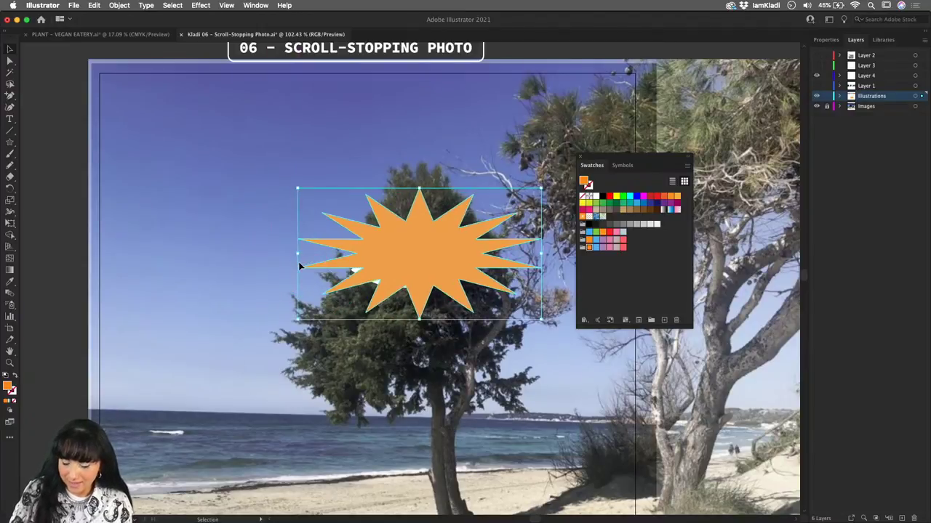
- Shrink the starburst eye and move it over the tree
key("super")
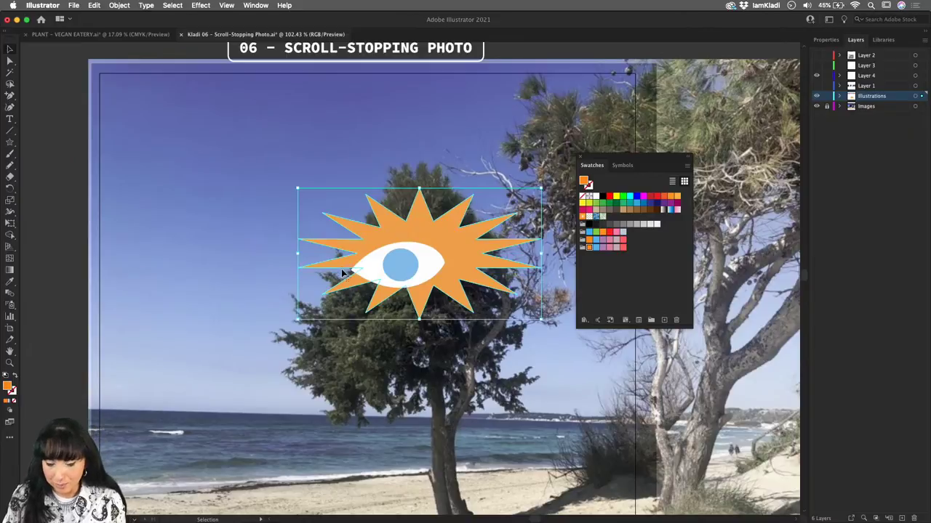
left_click_drag(465, 257, 445, 266)
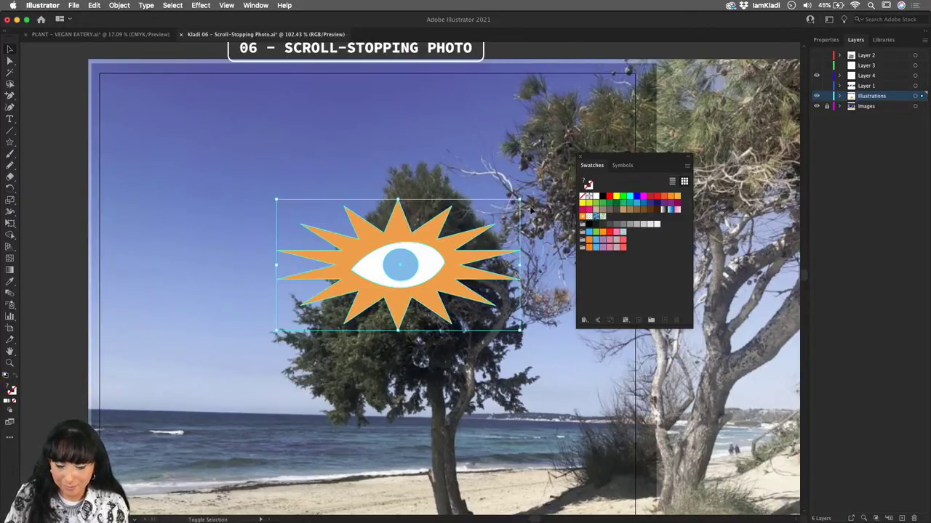
left_click_drag(519, 201, 391, 266)
left_click_drag(353, 292, 372, 310)
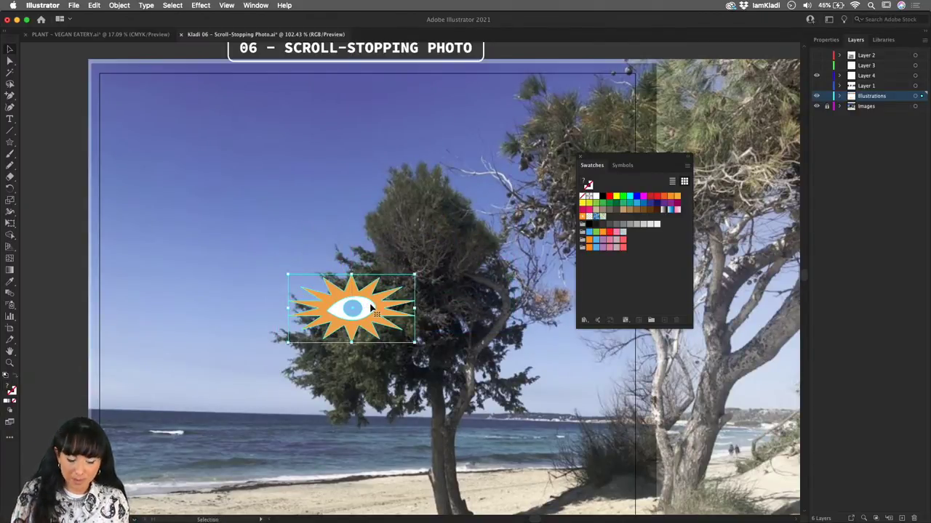
key("a")
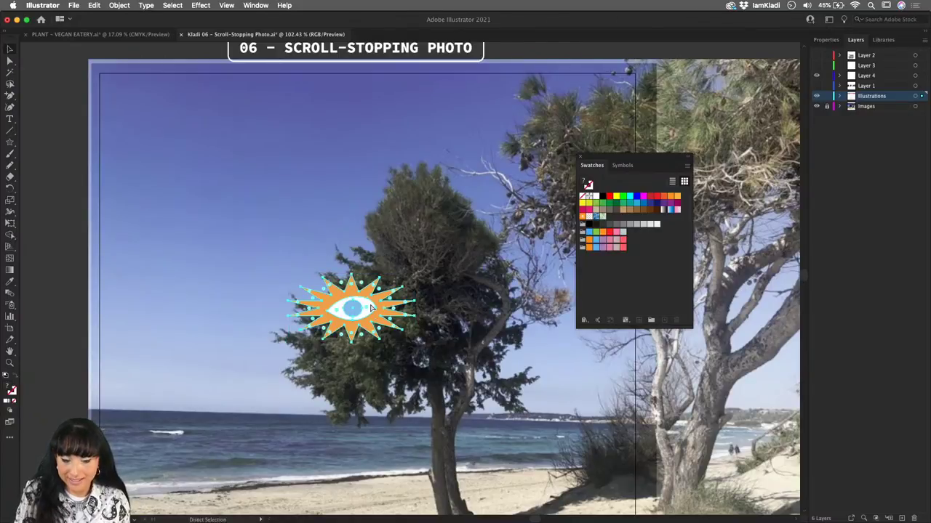
key("v")
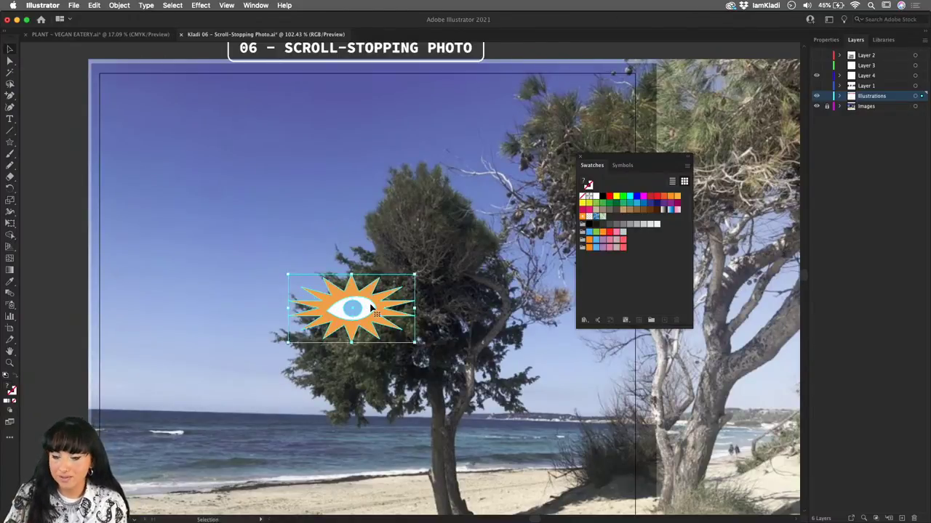
- Rotate the starburst 180° and place a copy to its right as the second eye
left_click(825, 40)
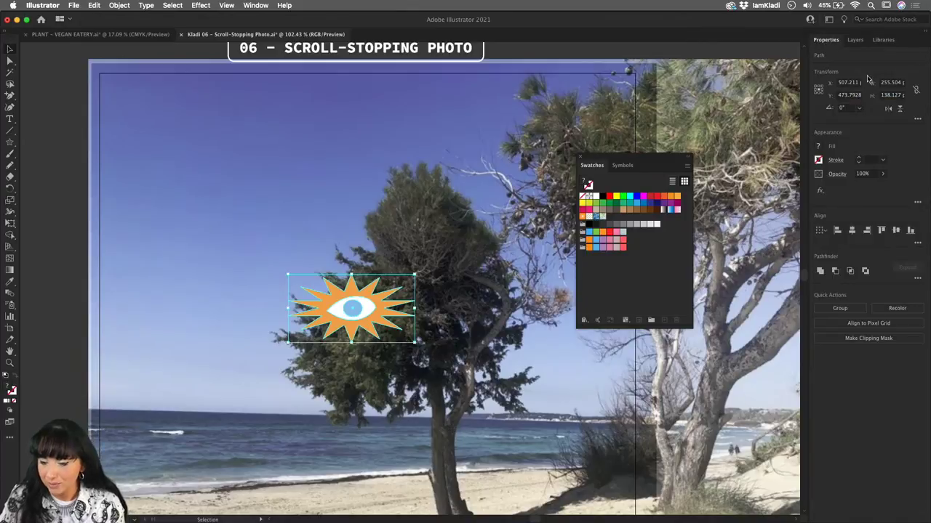
left_click(888, 109)
left_click_drag(357, 318, 487, 314)
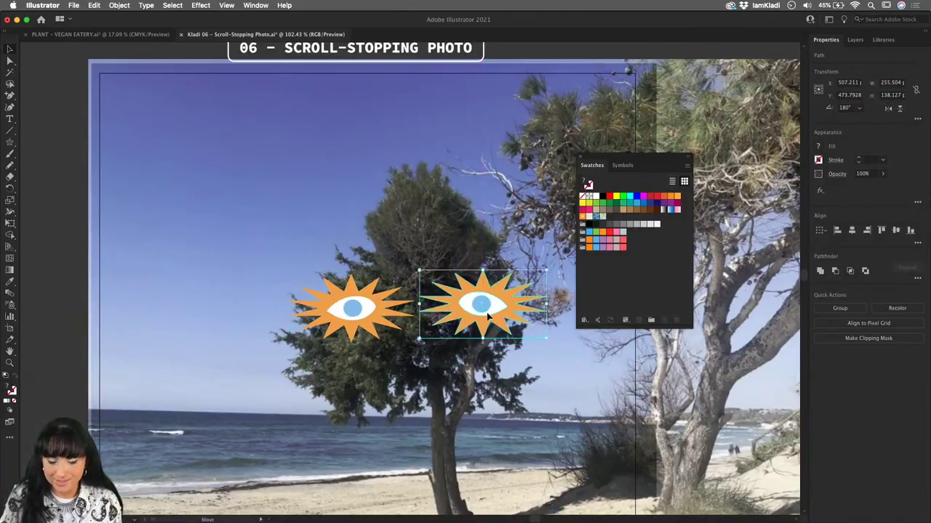
left_click(562, 424)
scroll(561, 425, "down", 4)
scroll(561, 428, "down", 3)
scroll(562, 428, "right", 1)
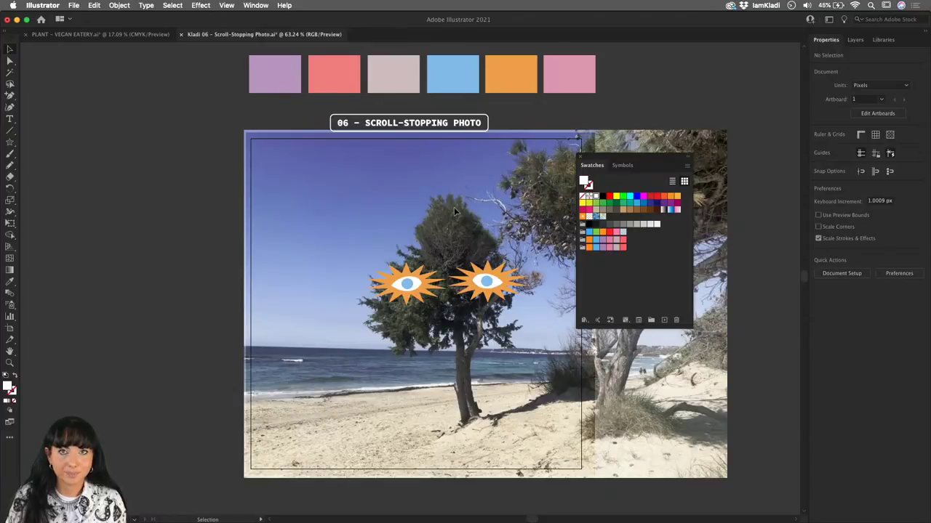
- Pick the orange colour sample, show the Appearance panel, and pencil an arch above the left horizon
left_click(511, 74)
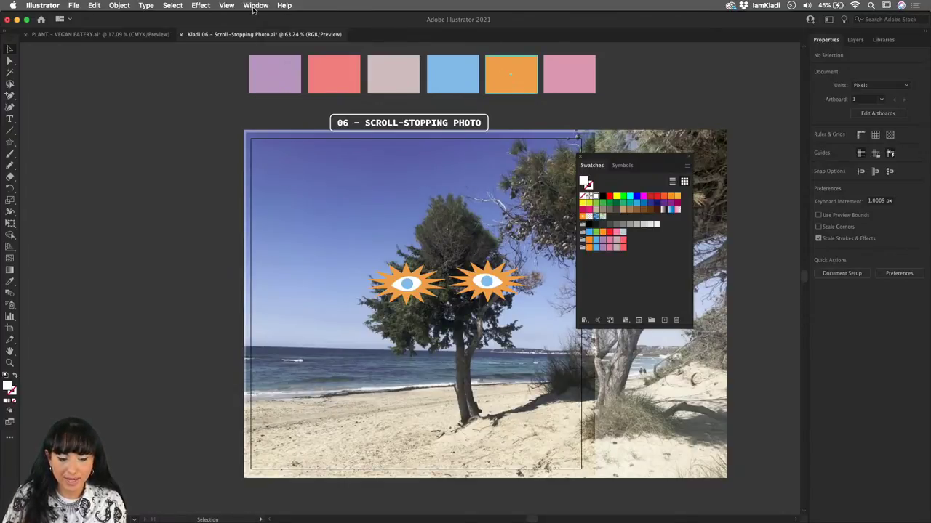
left_click(256, 5)
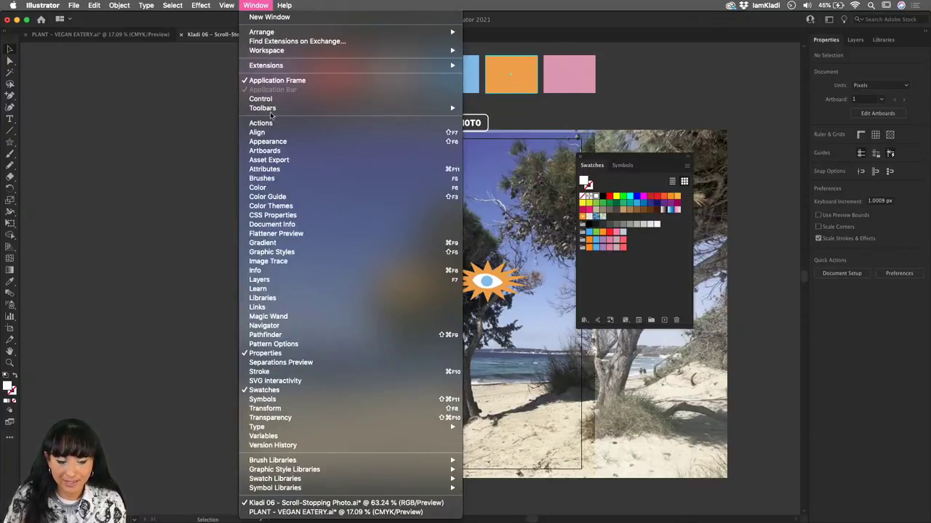
left_click(267, 141)
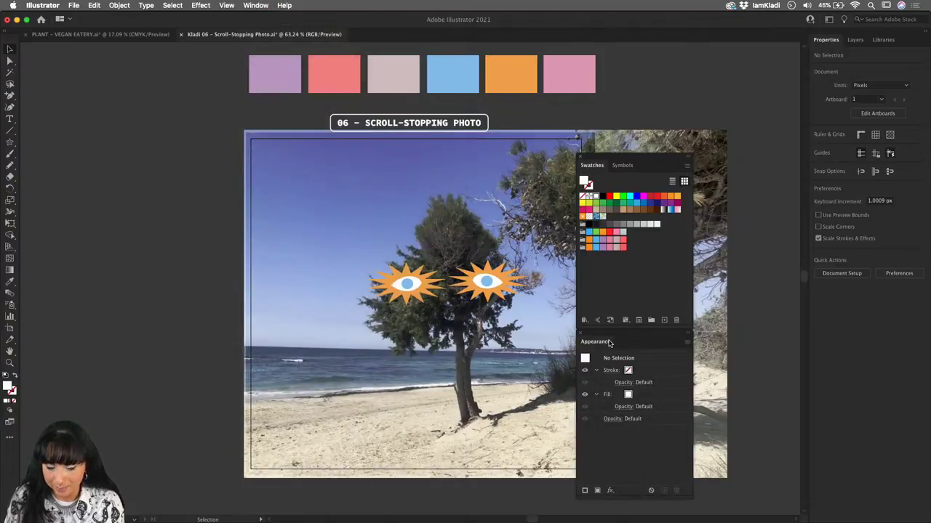
left_click(12, 167)
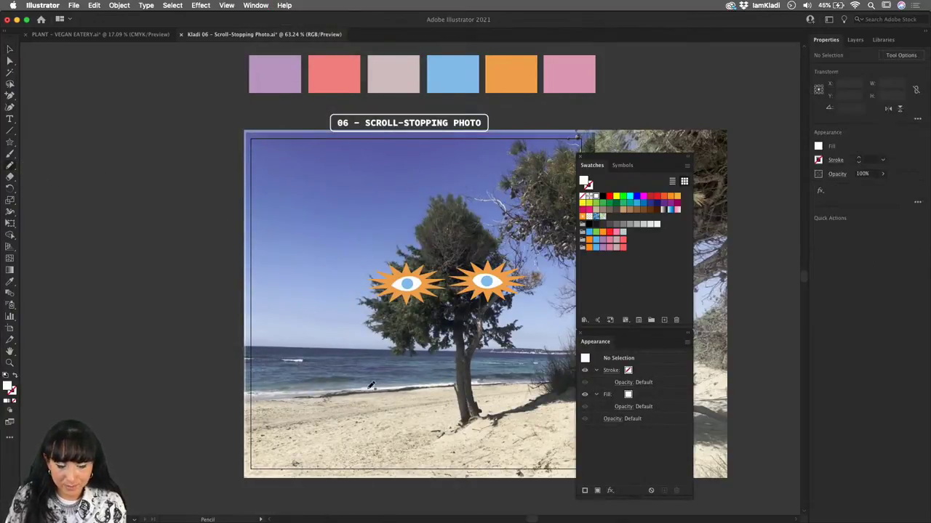
mouse_move(277, 350)
left_mouse_down()
mouse_move(294, 328)
mouse_move(320, 333)
mouse_move(325, 351)
left_mouse_up()
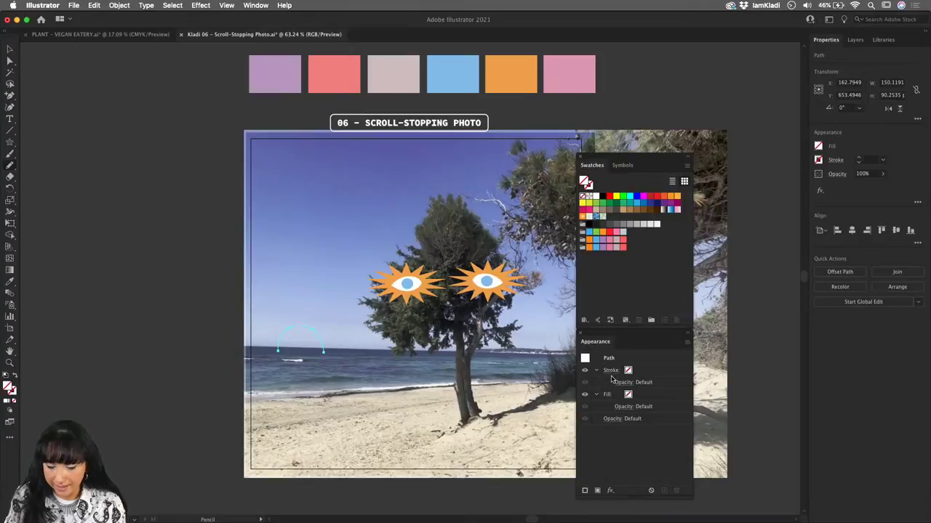
- Give the arch a 4 mm round-capped orange stroke, undoing the added fill so it has none
left_click(608, 368)
left_click(611, 371)
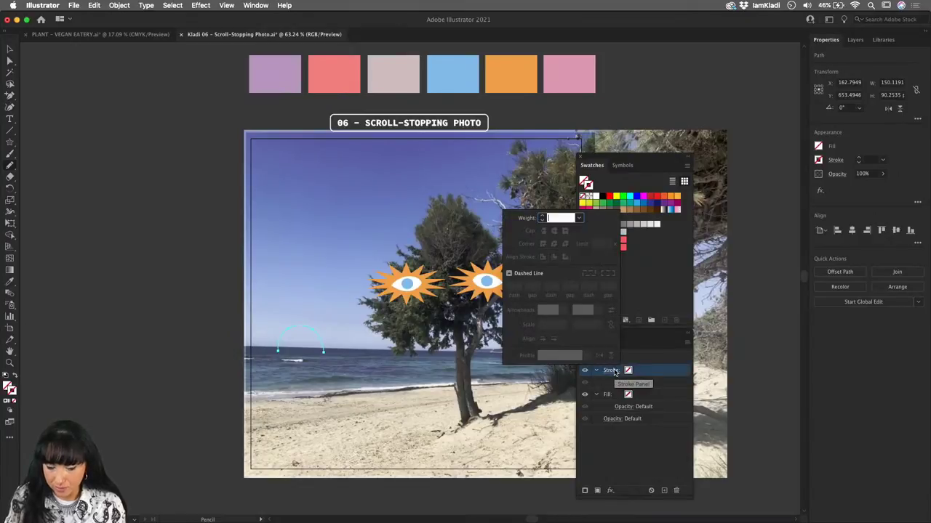
left_click(542, 218)
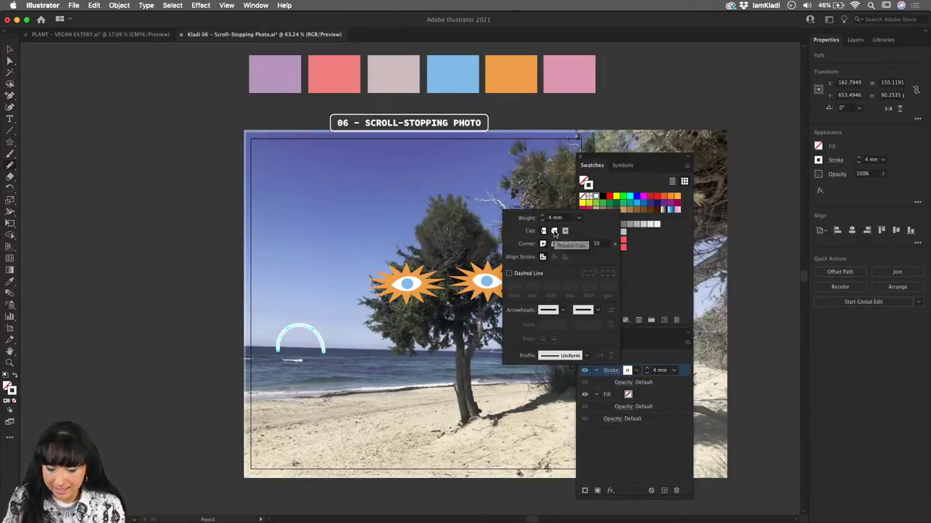
left_click(554, 231)
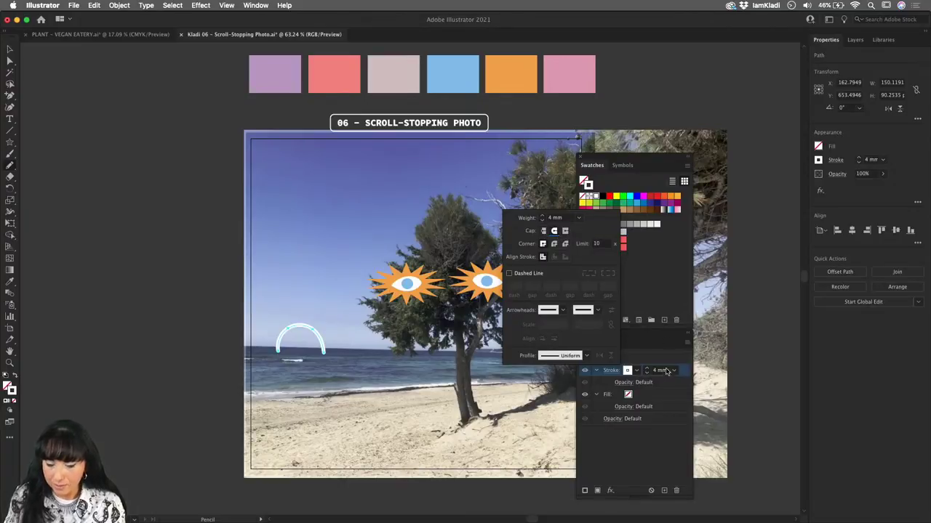
left_click(627, 370)
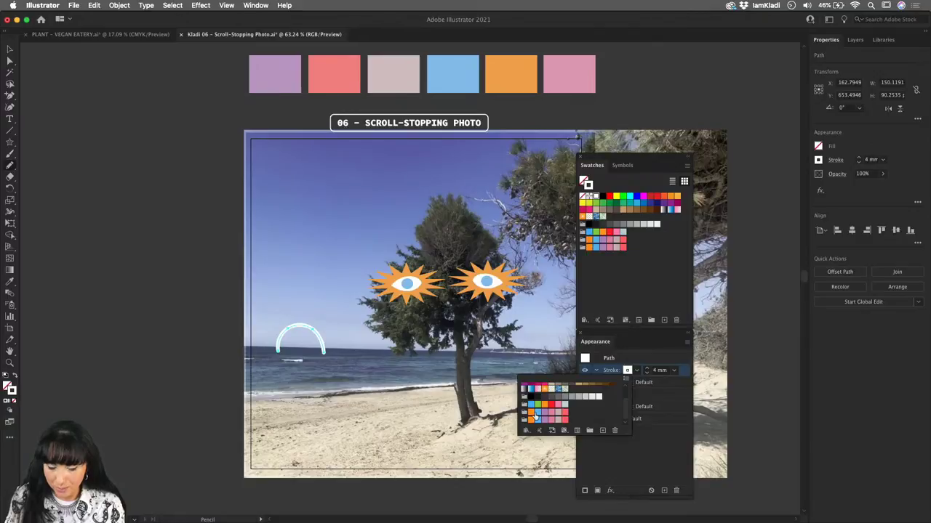
left_click(531, 412)
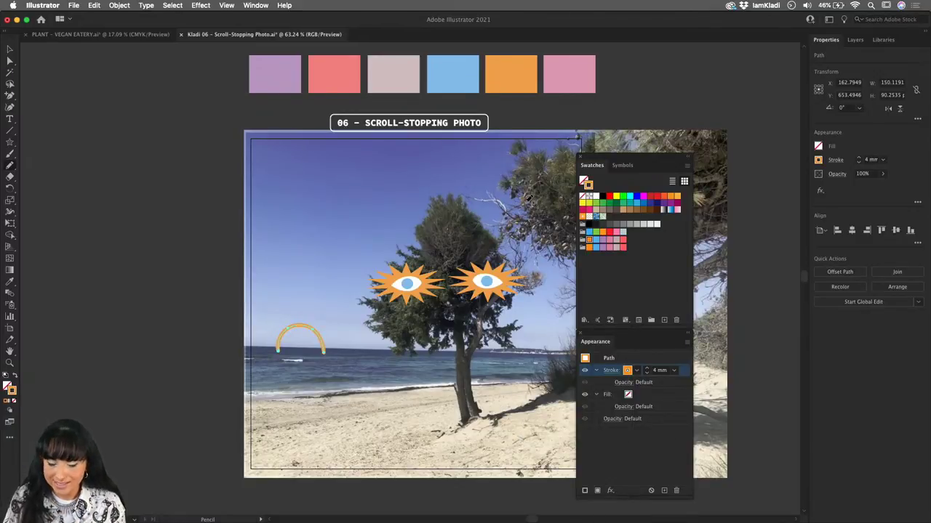
left_click(597, 492)
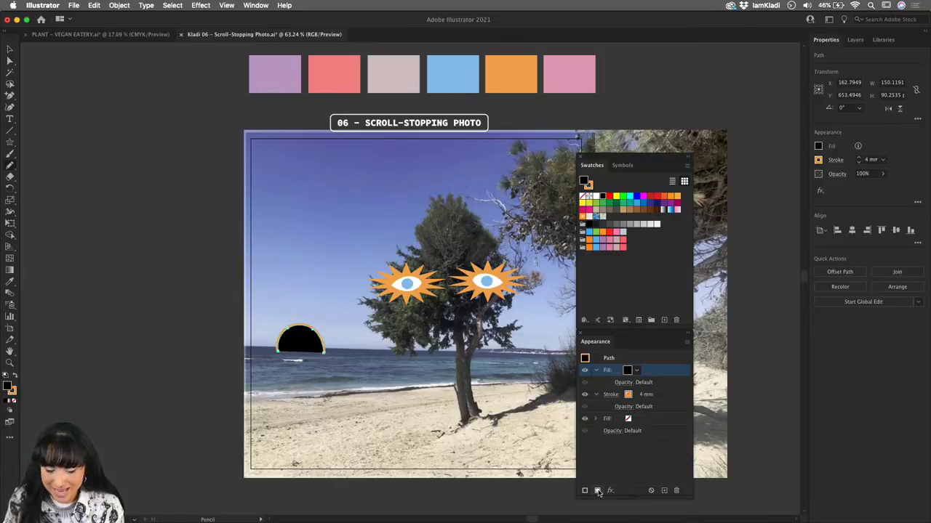
key("super+z")
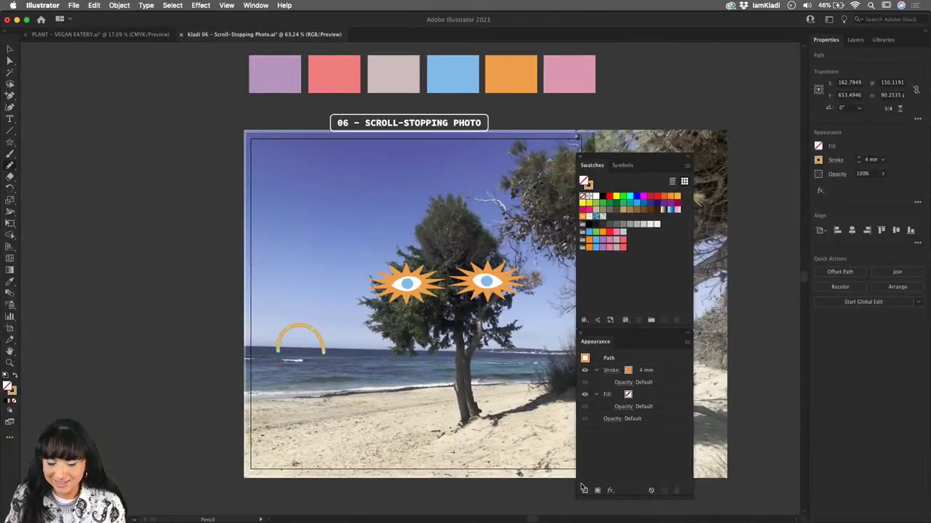
- Add a second stroke to the arch at 14 mm weight in pink
left_click(585, 491)
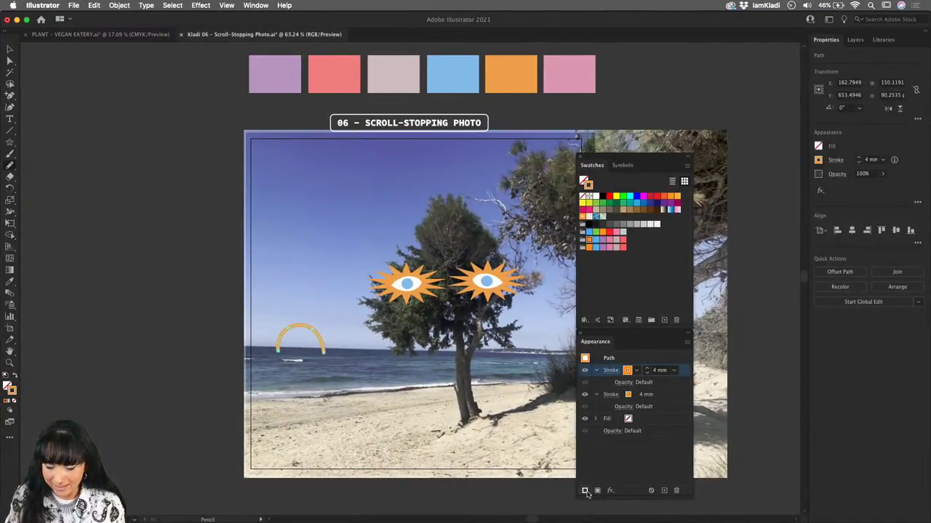
left_click(646, 369)
left_click(647, 368)
left_click(647, 369)
left_click(647, 370)
left_click(636, 370)
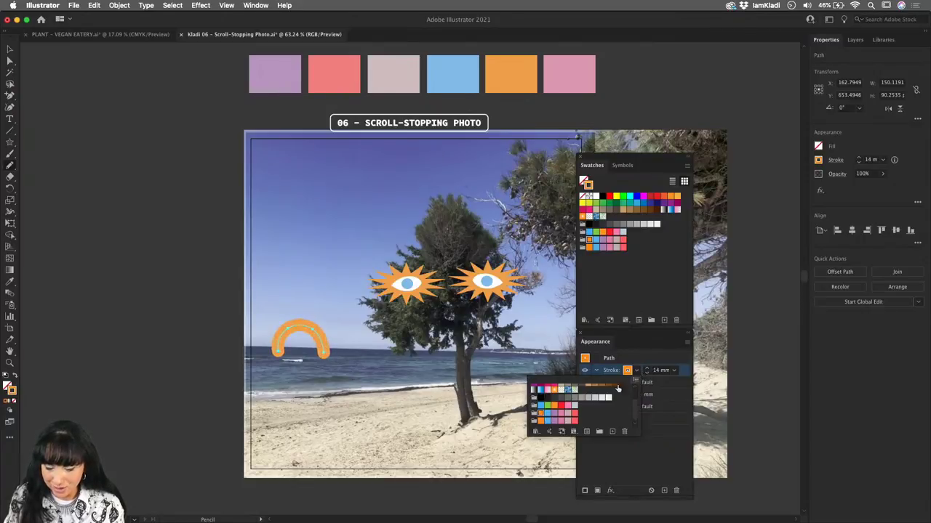
left_click(561, 421)
key("Return")
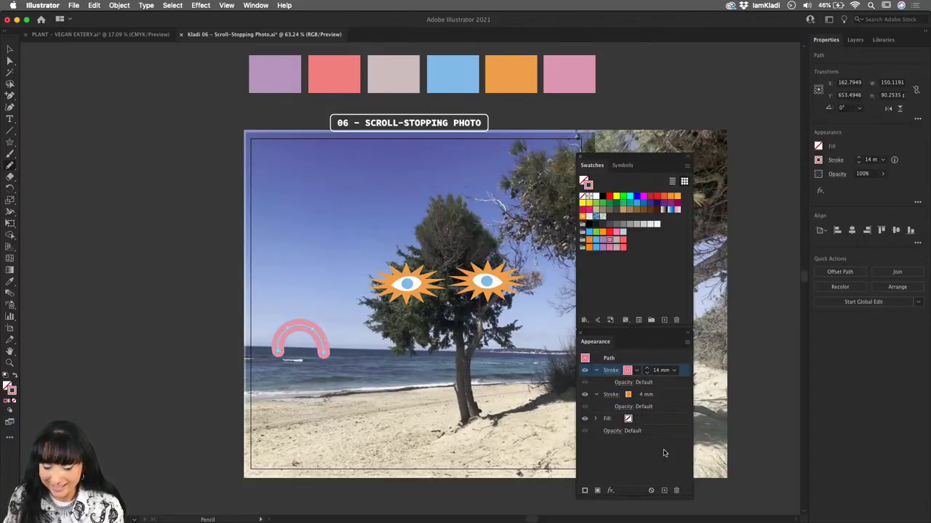
- Collapse the pink stroke's details and check the orange and pink strokes in the Appearance panel
left_click(596, 371)
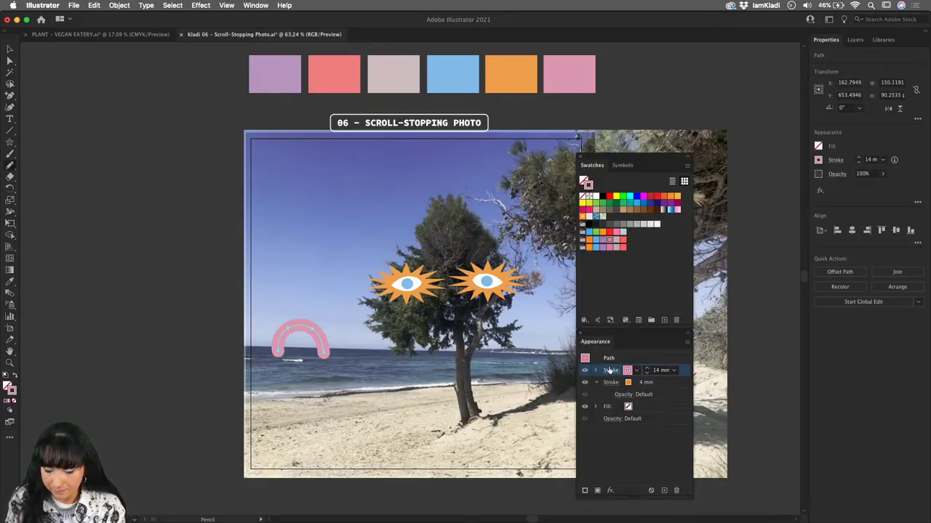
left_click(612, 383)
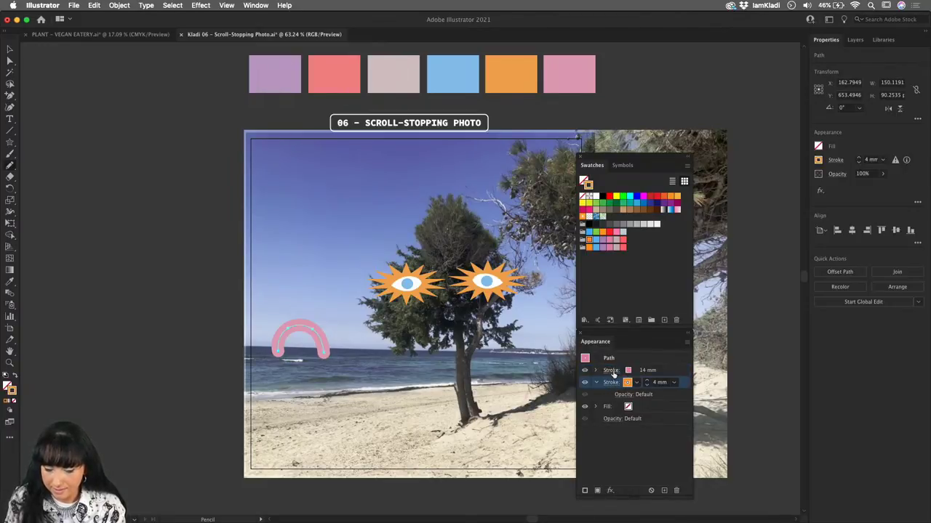
left_click(611, 371)
left_click(611, 371)
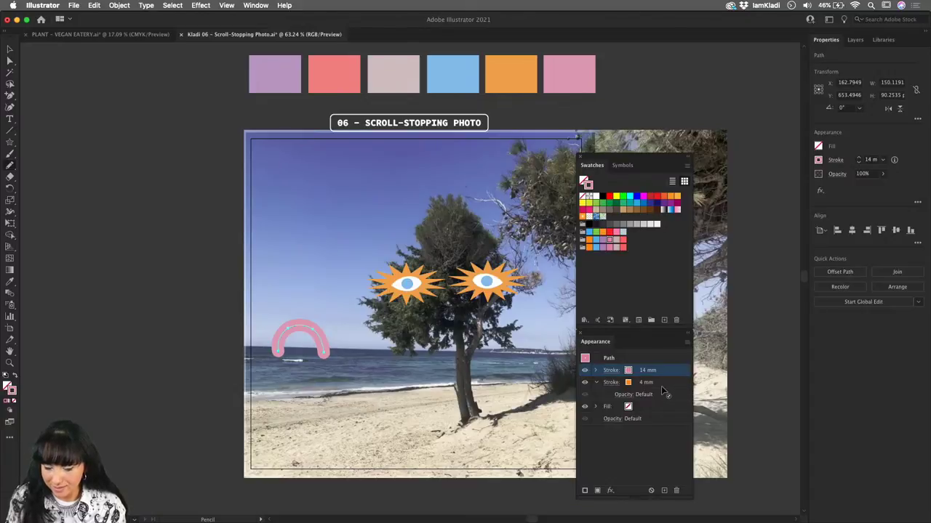
- Collapse the orange stroke and drag the pink stroke below the orange one
left_click(596, 382)
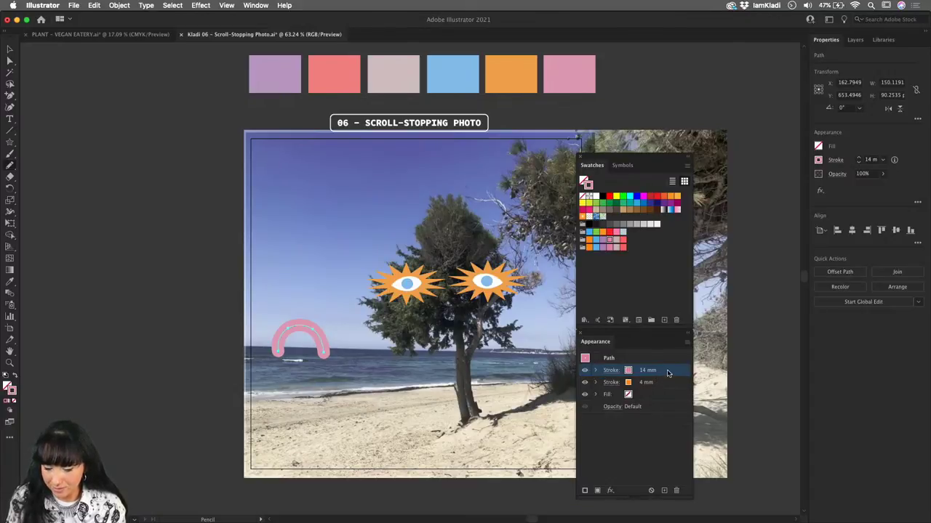
left_click_drag(669, 373, 671, 387)
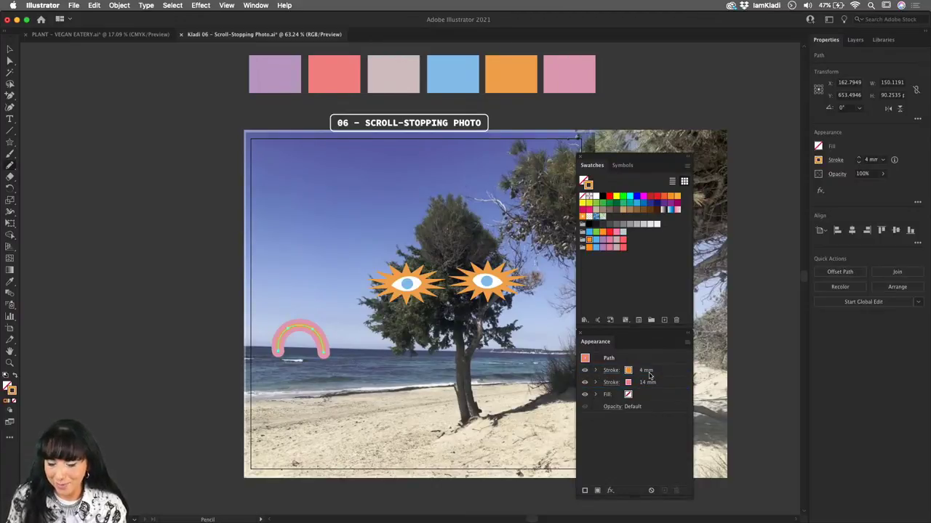
left_click(678, 373)
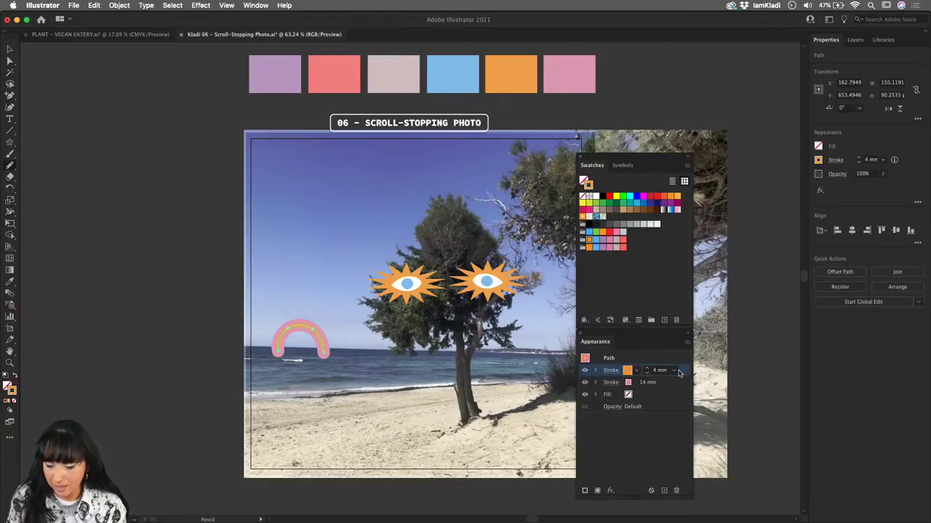
left_click(667, 386)
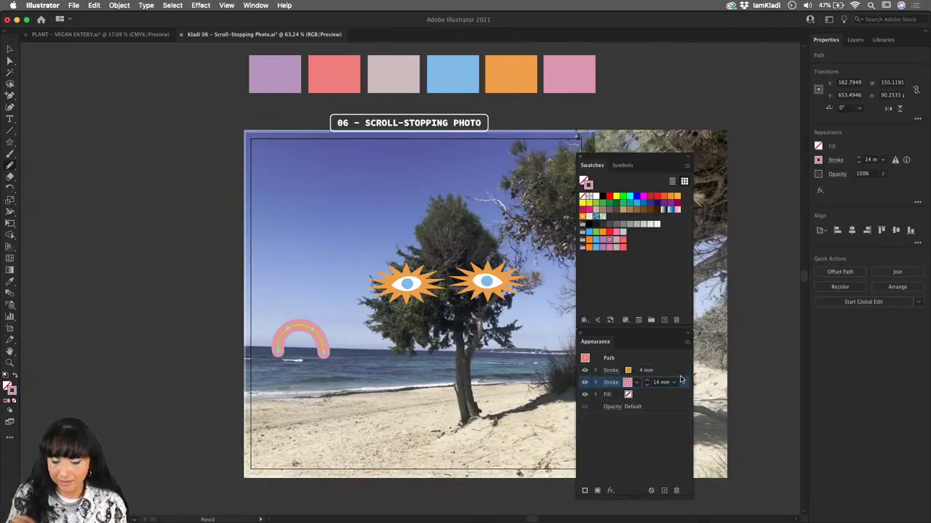
- Raise the orange stroke's weight from 4 mm to 7 mm
left_click(632, 370)
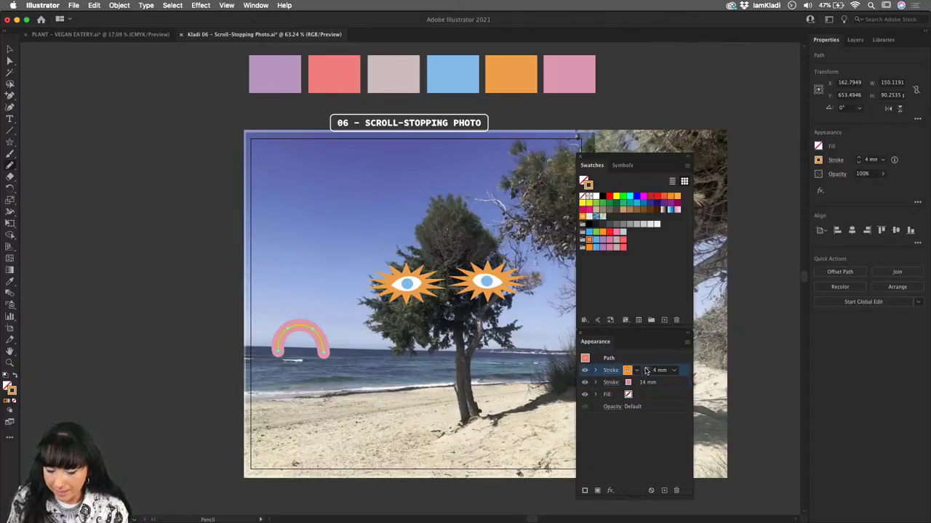
left_click(646, 368)
left_click(647, 368)
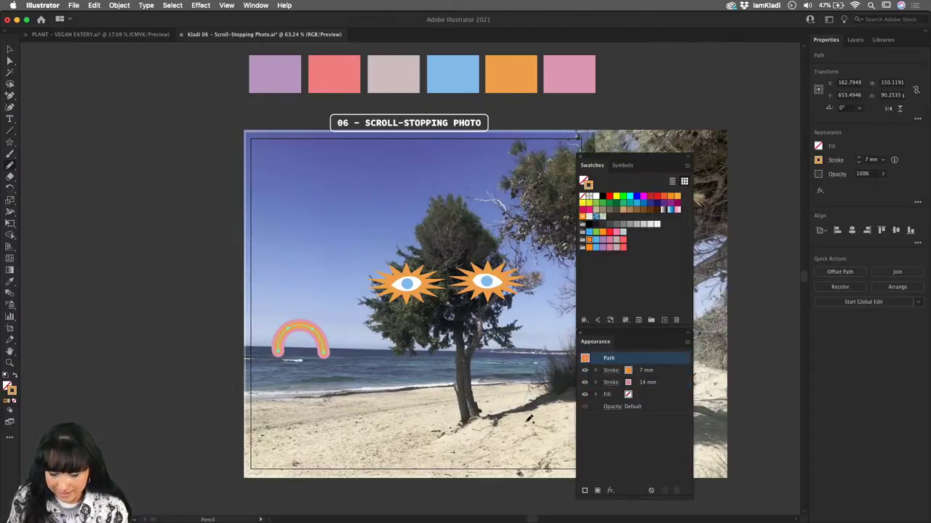
left_click(633, 445)
- Duplicate the pink stroke as a third outer stroke, widened to 21 mm and recoloured coral
left_click(662, 387)
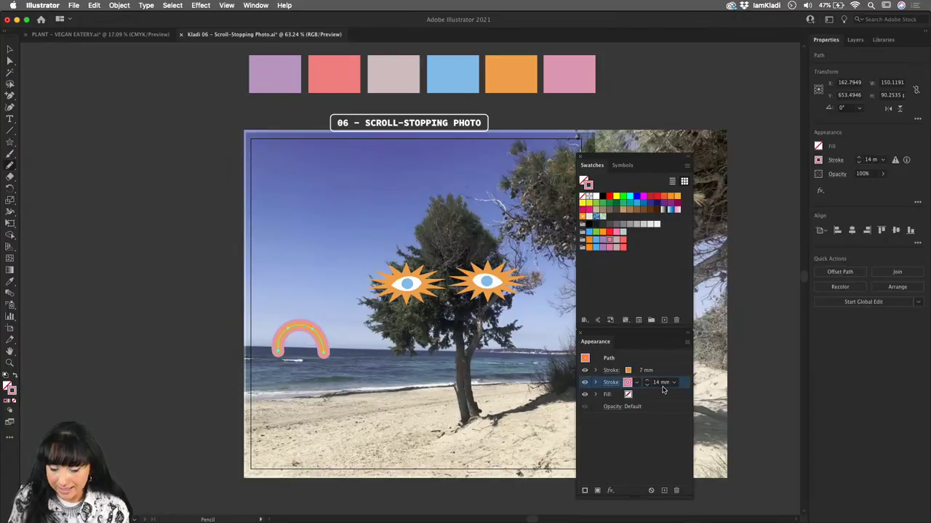
left_click(584, 490)
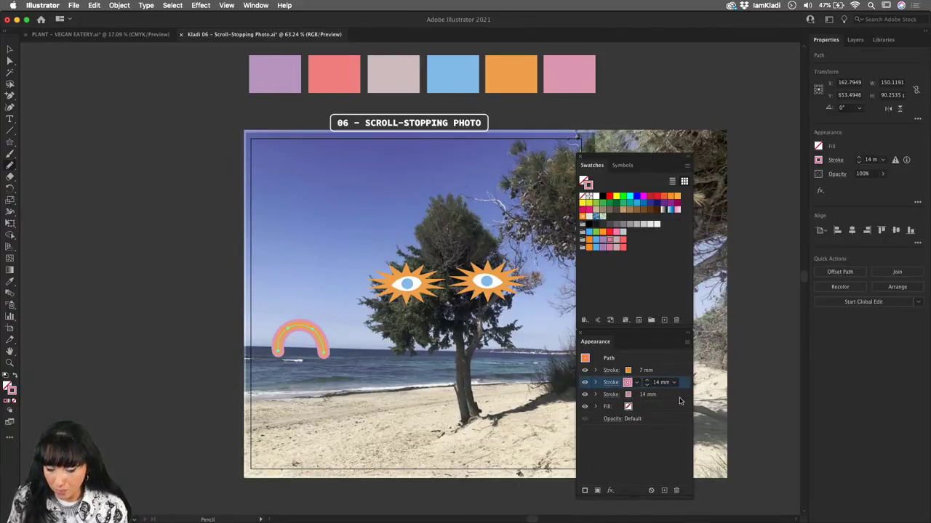
left_click(646, 393)
left_click(646, 393)
left_click(647, 393)
left_click(636, 394)
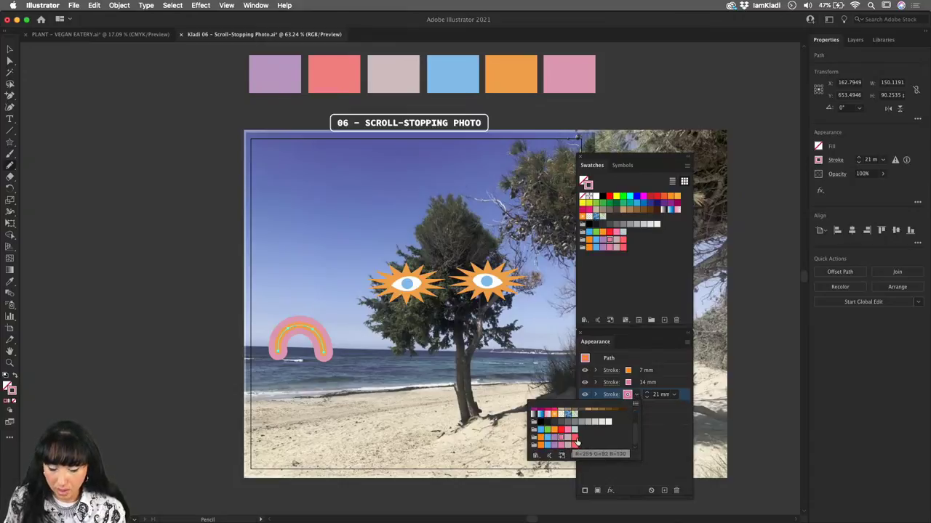
left_click(574, 440)
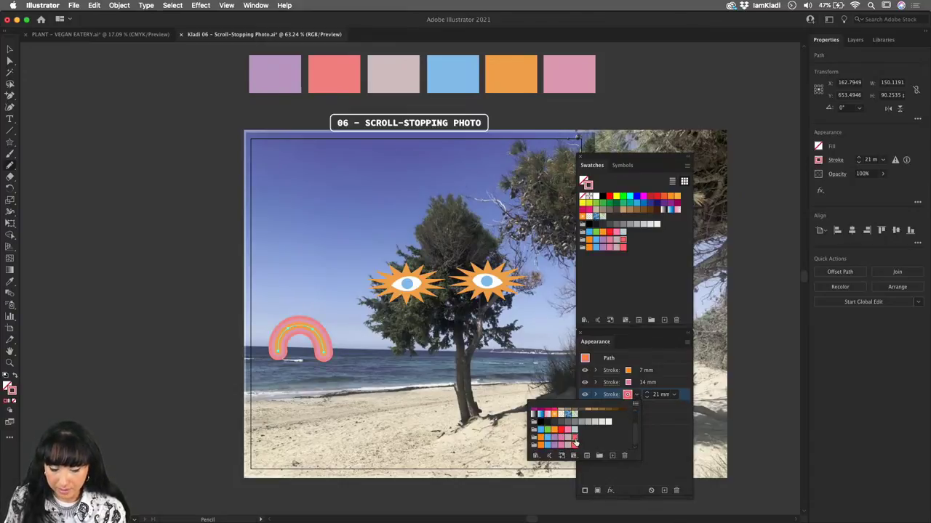
- Thicken the outer coral stroke further to 28 mm
left_click(648, 395)
left_click(648, 395)
left_click(648, 395)
left_click(648, 395)
left_click(647, 395)
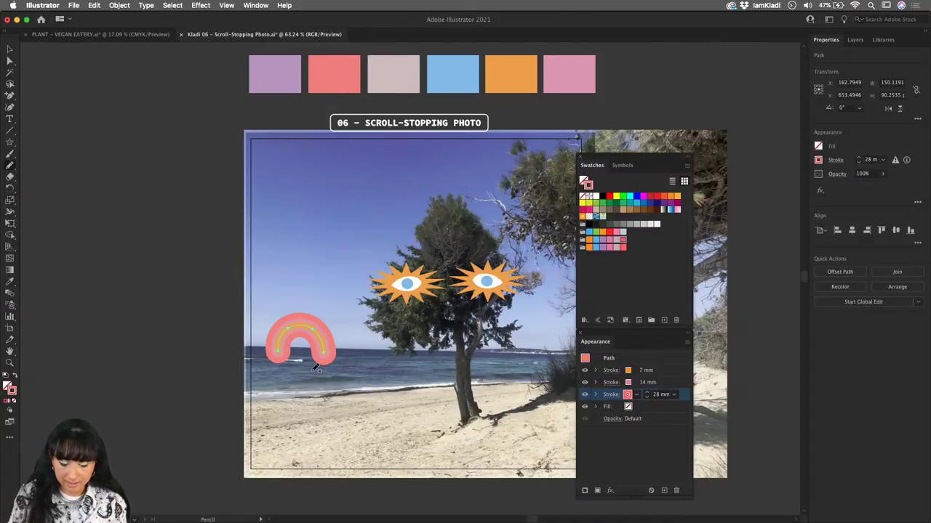
key("v")
scroll(311, 361, "up", 5)
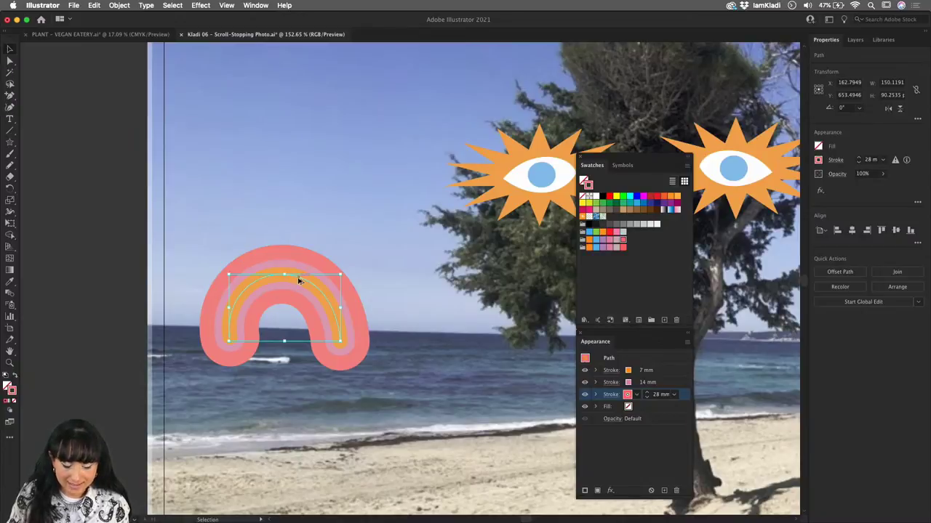
- Alt-drag a copy of the arch just below the original and scale it down to nest inside
left_click_drag(298, 280, 304, 326)
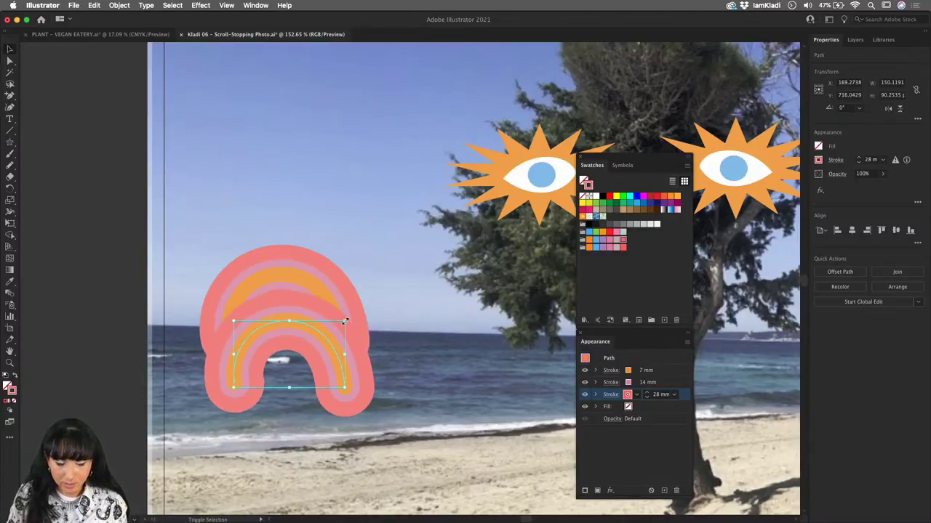
mouse_move(345, 321)
left_mouse_down()
mouse_move(336, 344)
mouse_move(305, 335)
mouse_move(324, 329)
mouse_move(313, 327)
mouse_move(342, 328)
mouse_move(286, 346)
mouse_move(302, 310)
mouse_move(304, 320)
left_mouse_up()
left_click(389, 322)
scroll(389, 321, "down", 3)
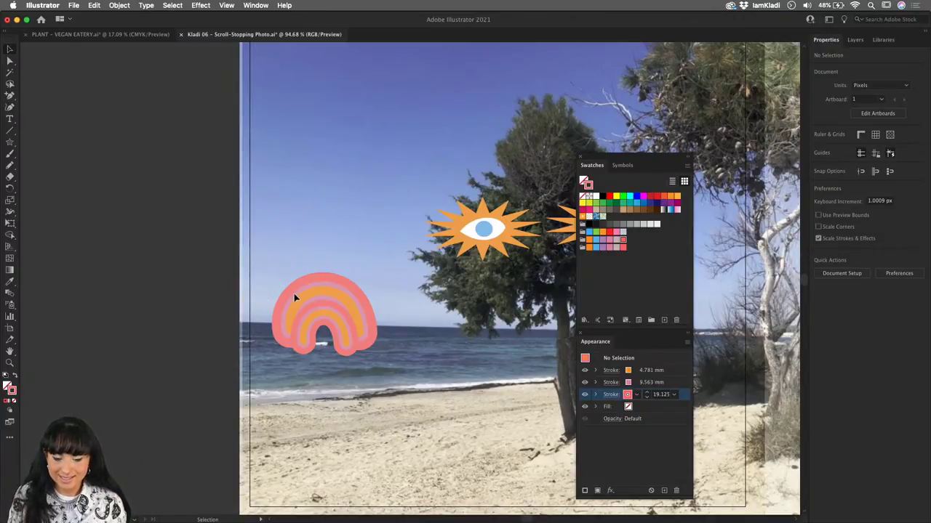
scroll(291, 294, "right", 1)
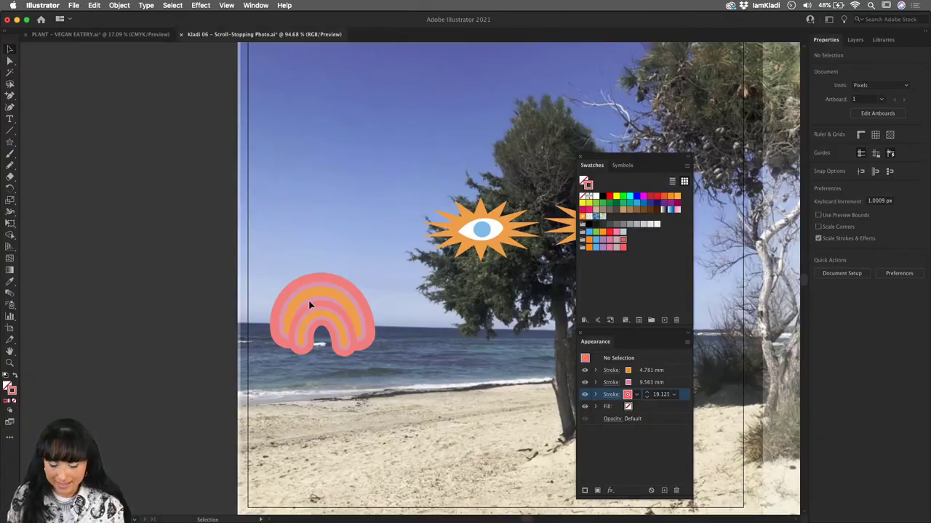
key("n")
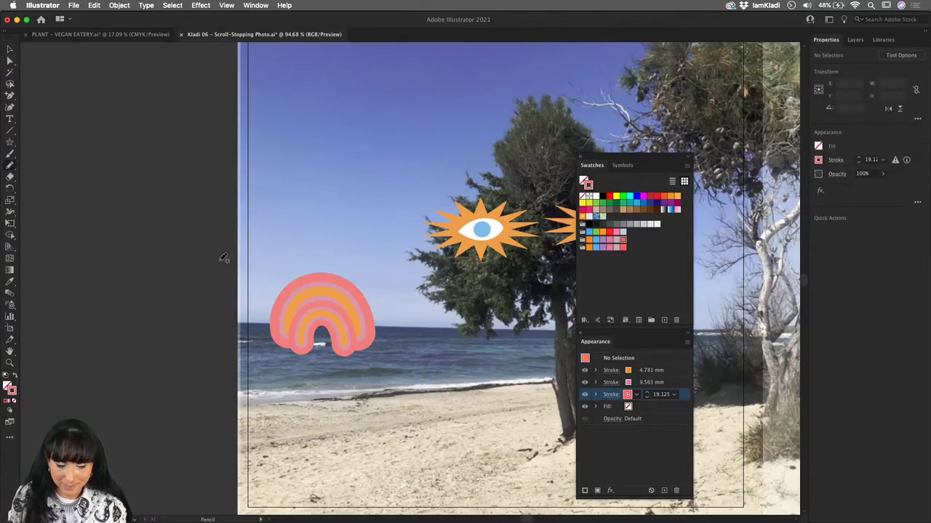
- Pencil a wavy line into the rainbow's left side and set its stroke weight to 9 mm
mouse_move(213, 290)
left_mouse_down()
mouse_move(243, 305)
mouse_move(254, 327)
mouse_move(272, 323)
left_mouse_up()
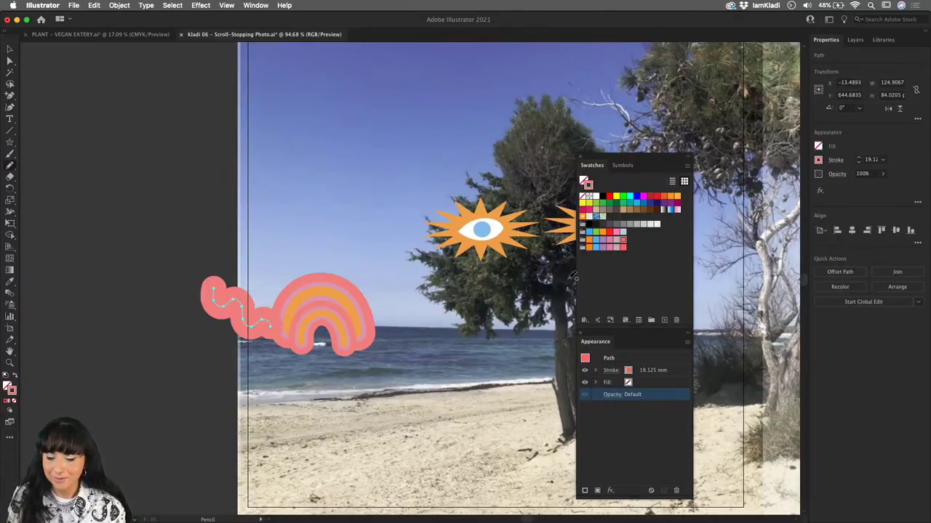
left_click(648, 373)
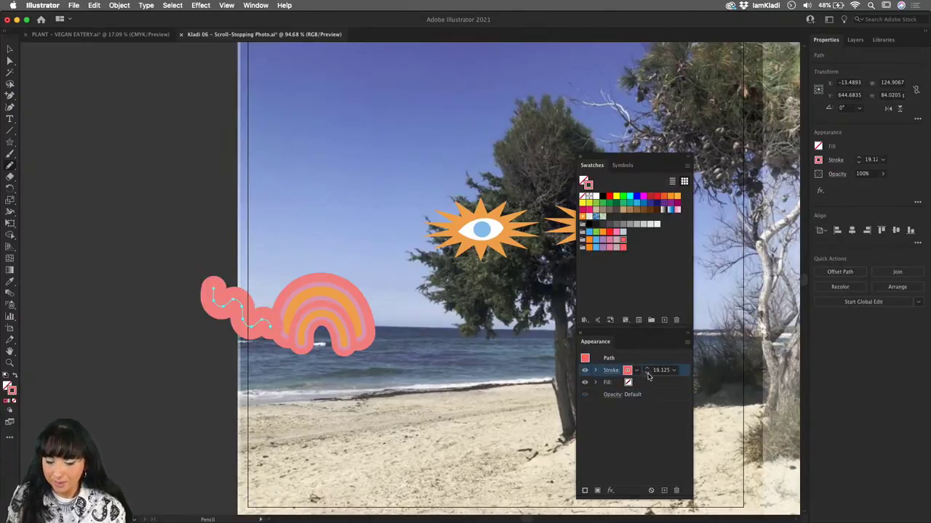
left_click(646, 374)
left_click(647, 375)
left_click(647, 374)
left_click(646, 374)
left_click(646, 375)
left_click(647, 375)
left_click(647, 374)
left_click(647, 369)
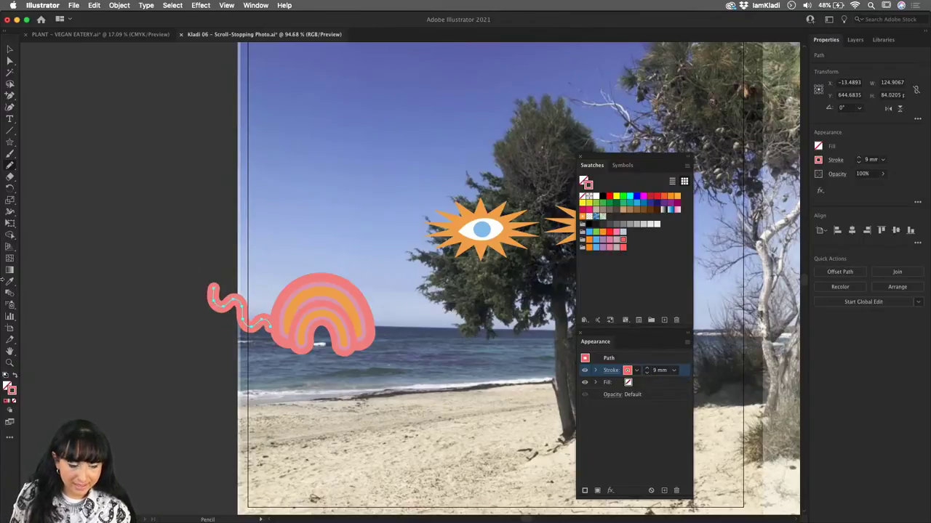
- With the Width tool, taper the squiggle thin at its left tip and wide near the rainbow
left_click(10, 213)
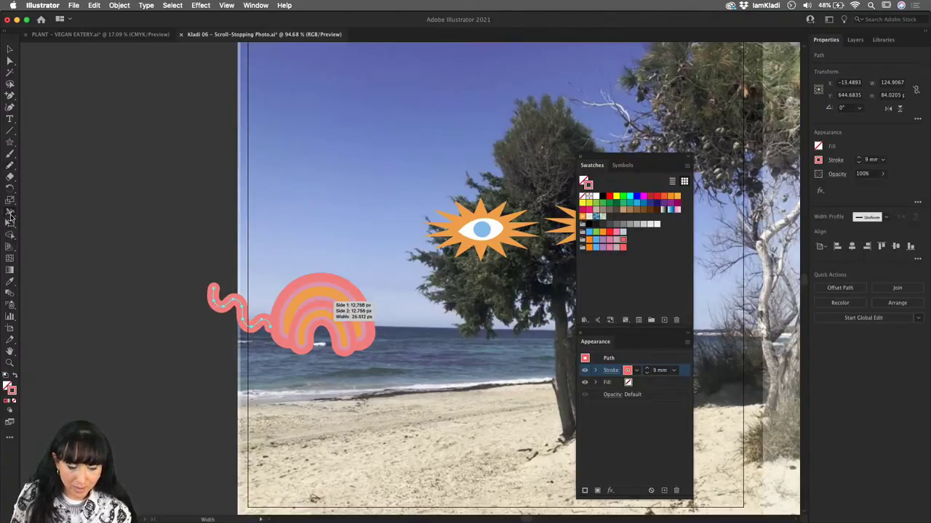
scroll(262, 315, "up", 3)
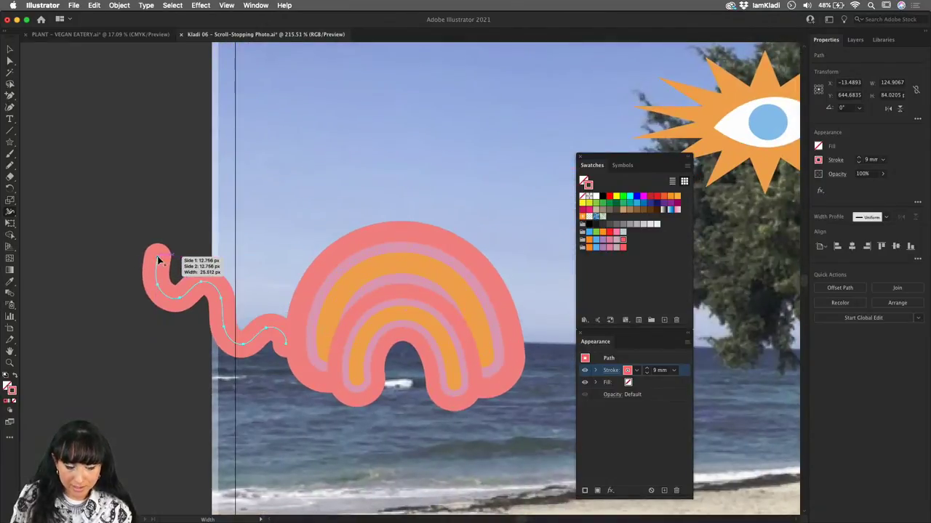
left_click_drag(154, 259, 162, 262)
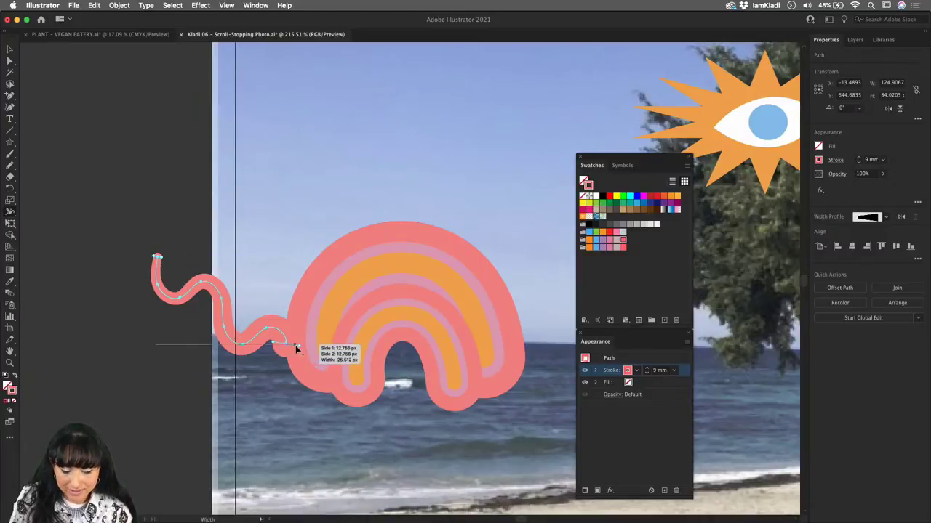
left_click_drag(296, 349, 308, 350)
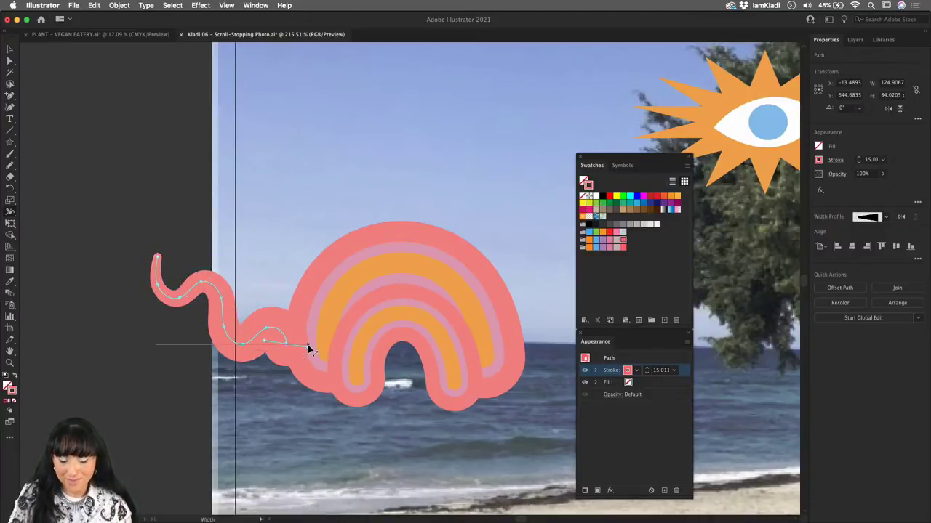
- Rotate the squiggle more horizontal and nudge it right so it meets the rainbow
key("v")
left_click_drag(291, 259, 277, 250)
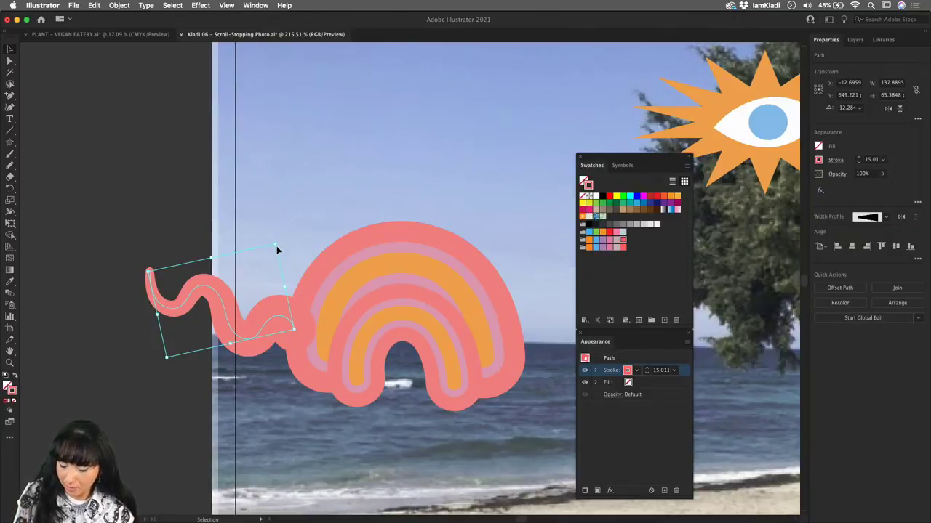
key("a")
key("v")
left_click_drag(223, 324, 240, 329)
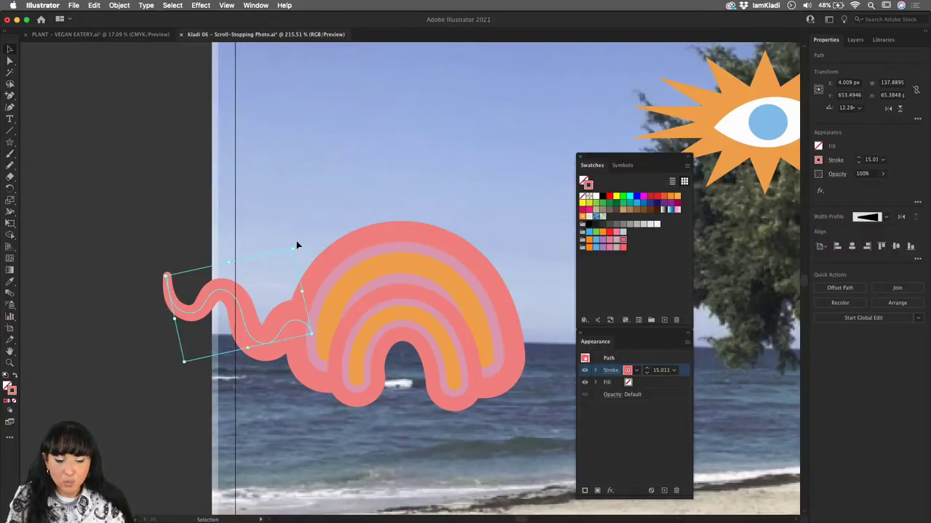
mouse_move(294, 242)
left_mouse_down()
mouse_move(274, 243)
mouse_move(262, 348)
left_mouse_up()
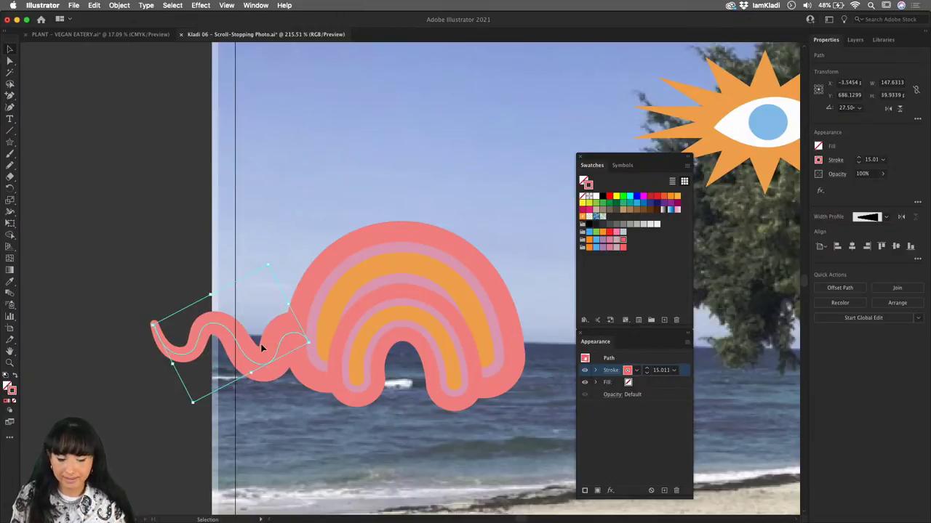
left_click_drag(10, 189, 38, 191)
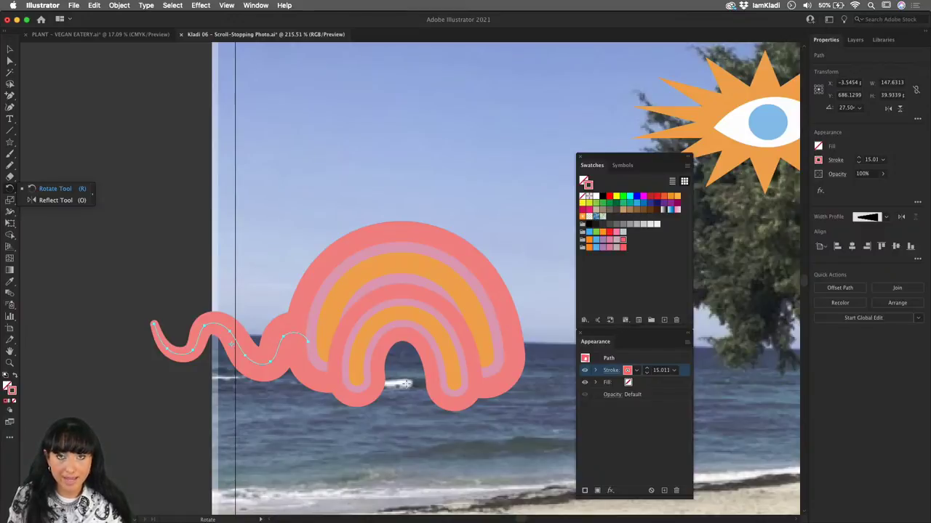
- Make a copy of the squiggle rotated 342° around a pivot point on the arch
left_click(405, 384, "alt")
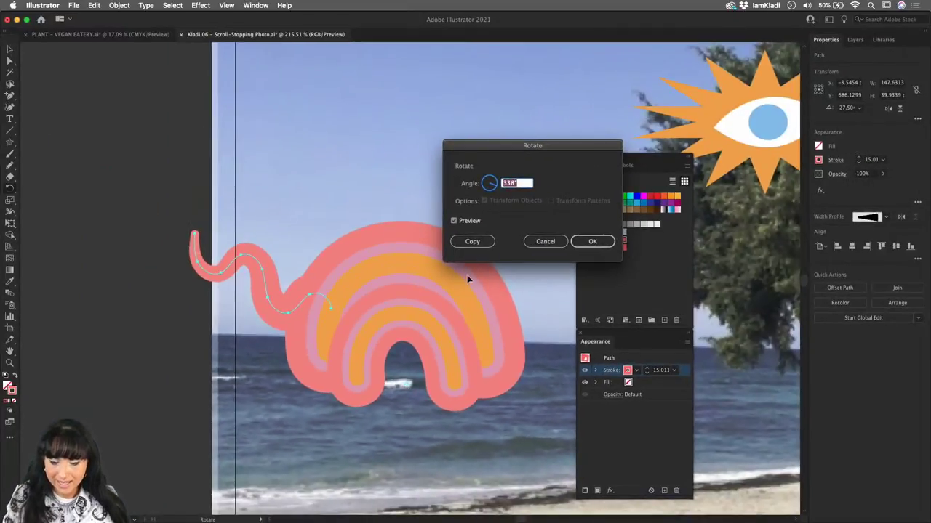
left_click_drag(493, 188, 485, 204)
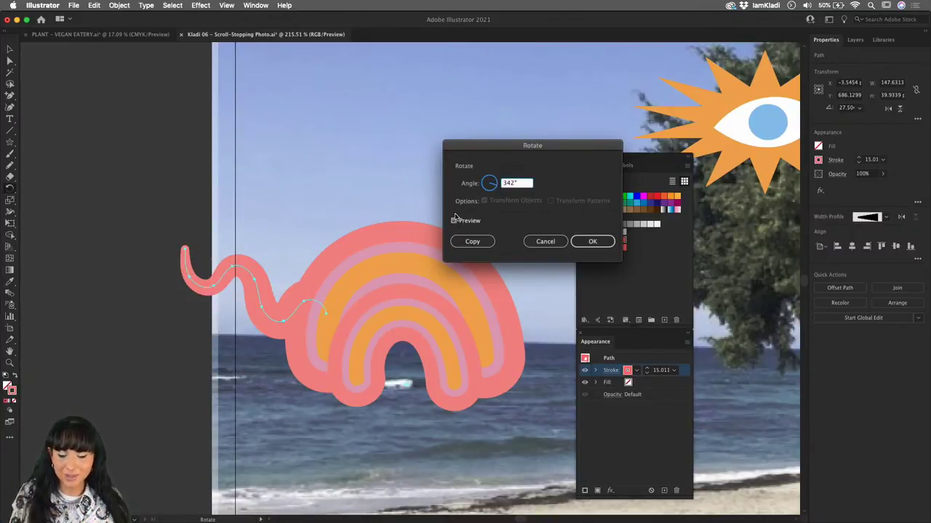
left_click(591, 241)
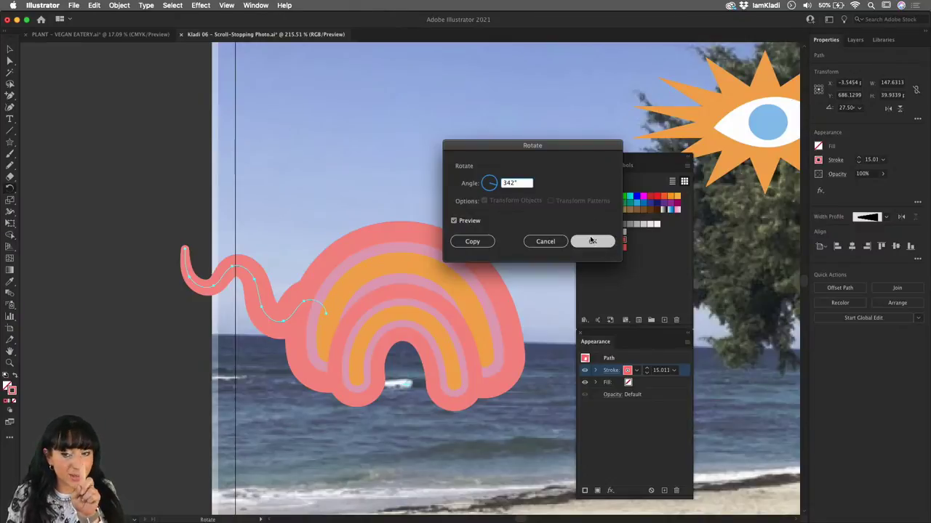
left_click(476, 244)
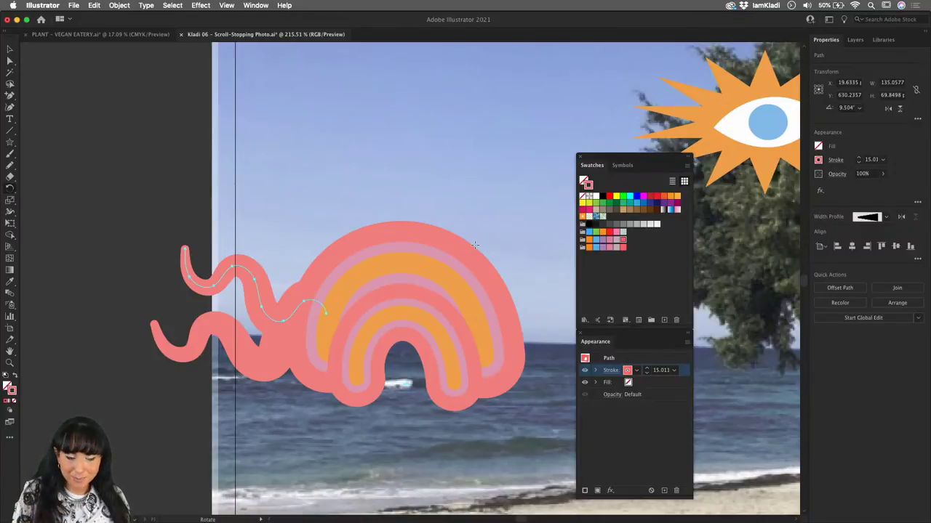
- Repeat the rotated copy with Cmd+D to fan more wavy rays around the arch
key("super+d")
key("super+d")
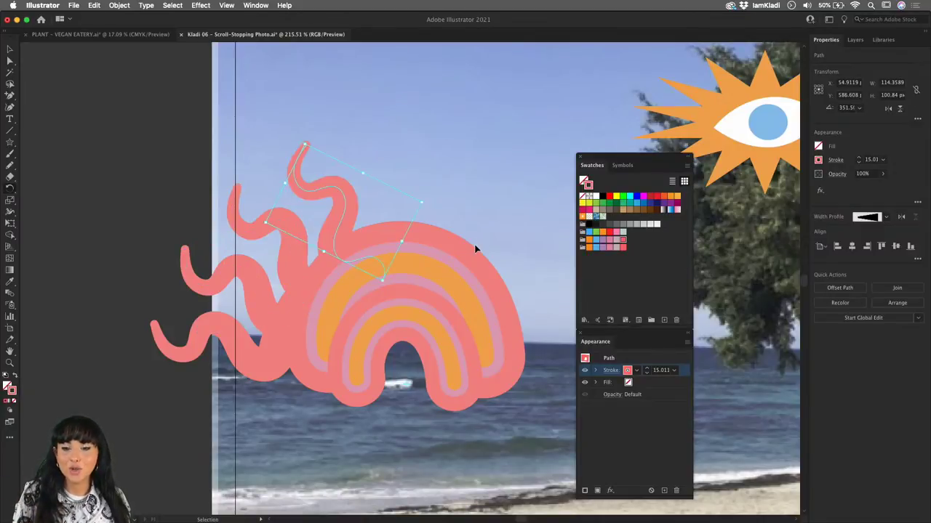
key("super+d")
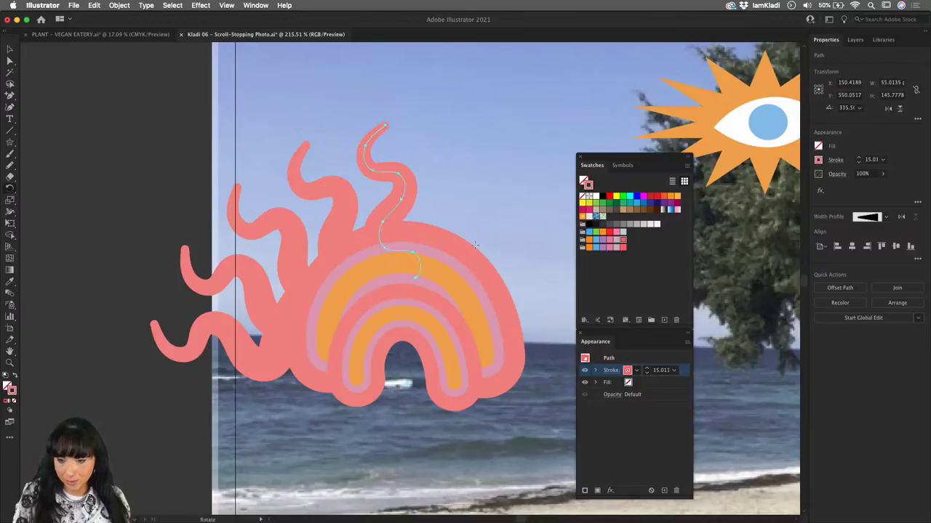
key("v")
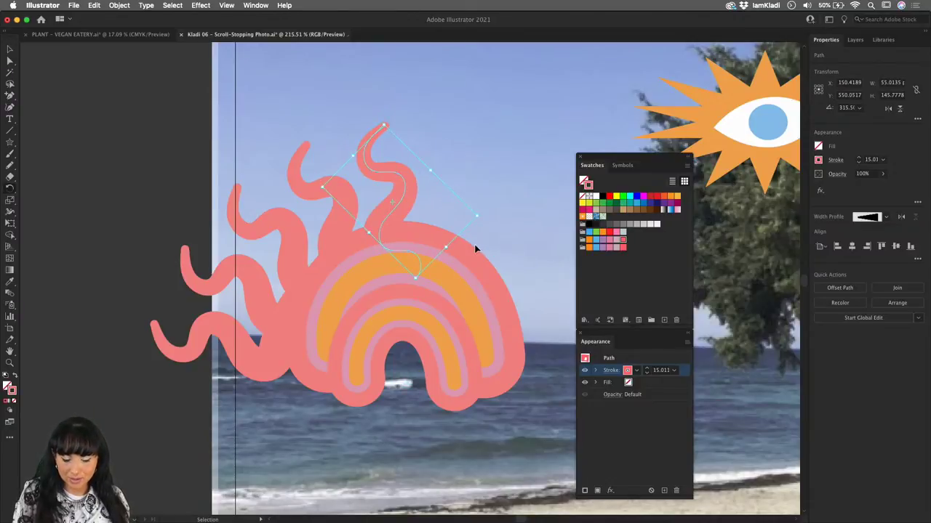
key("super+d")
key("super+d")
key("super+d")
key("super+d")
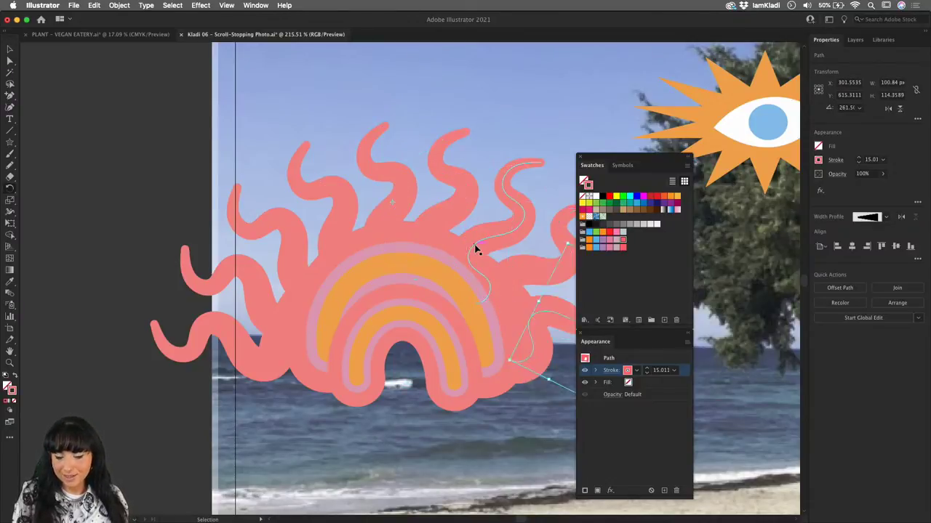
- Select three of the right-hand wavy rays together
key("r")
scroll(446, 307, "down", 3)
scroll(447, 307, "right", 3)
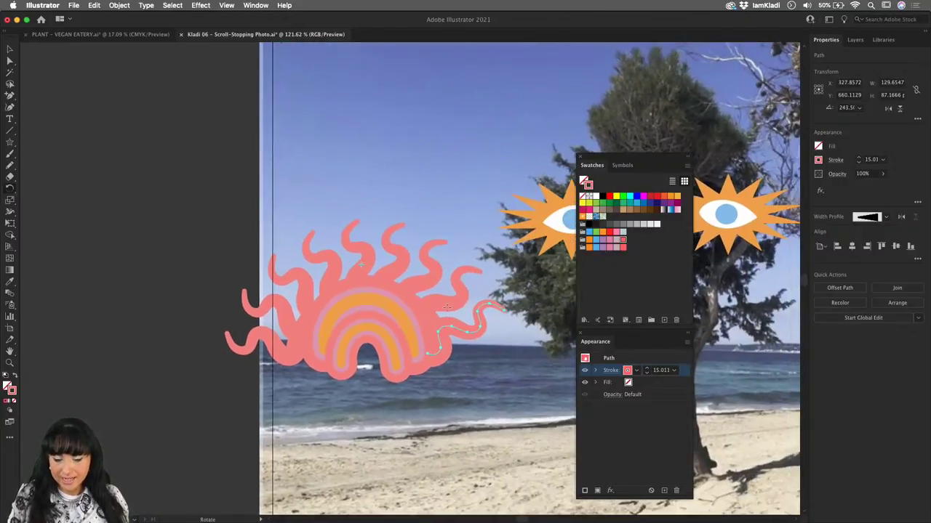
key("v")
left_click(443, 302, "shift")
left_click(398, 274, "shift")
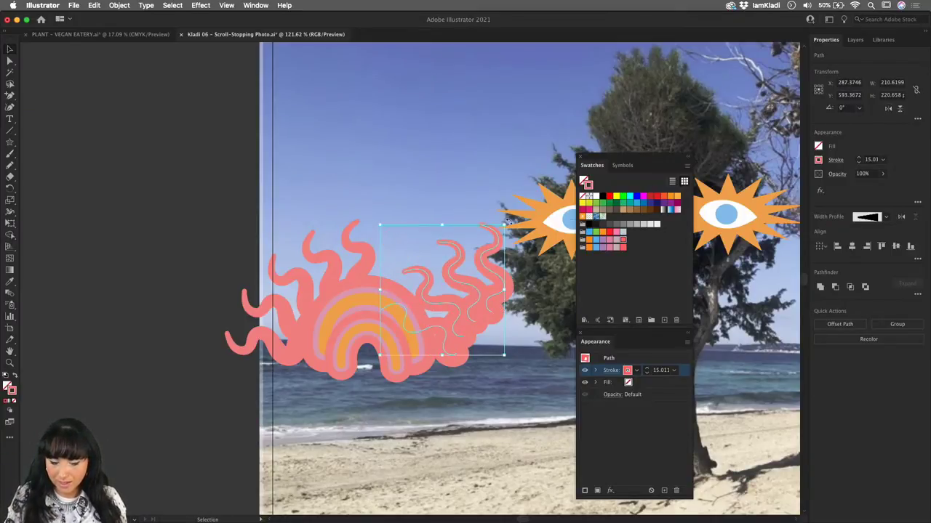
- Rotate and reposition the selected rays so they spread evenly around the sun's right side
left_click_drag(509, 224, 491, 374)
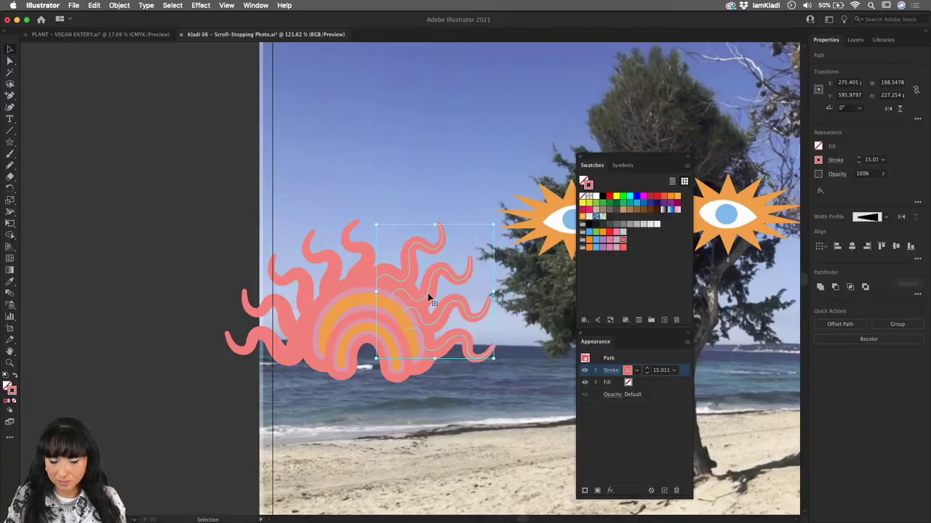
left_click_drag(426, 296, 428, 297)
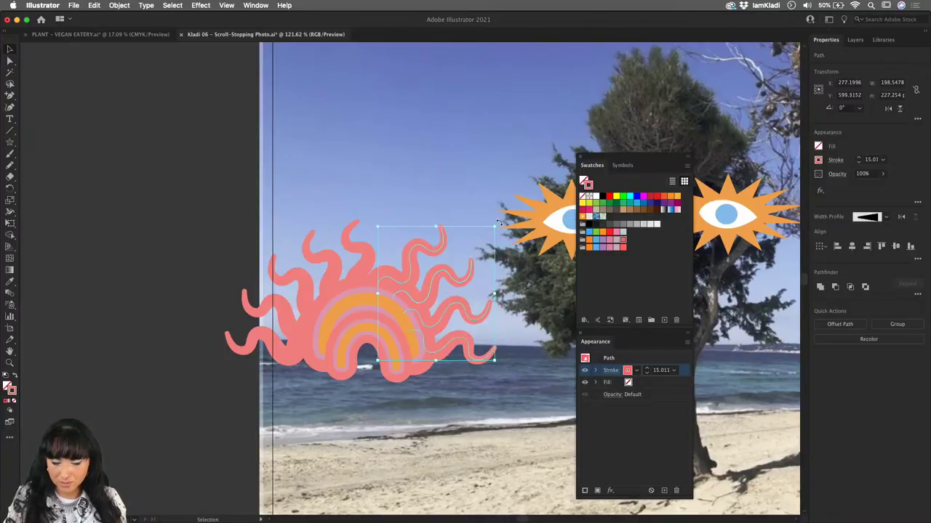
left_click_drag(498, 221, 515, 212)
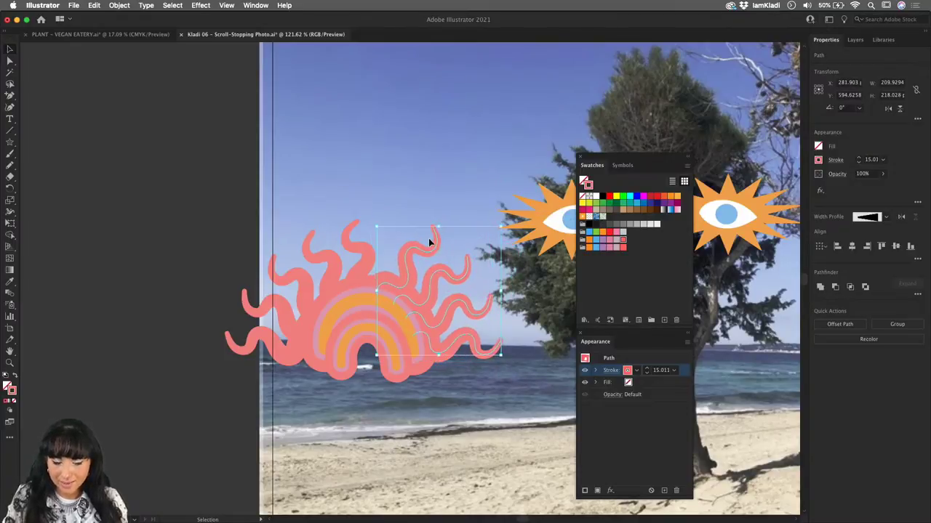
left_click(431, 247)
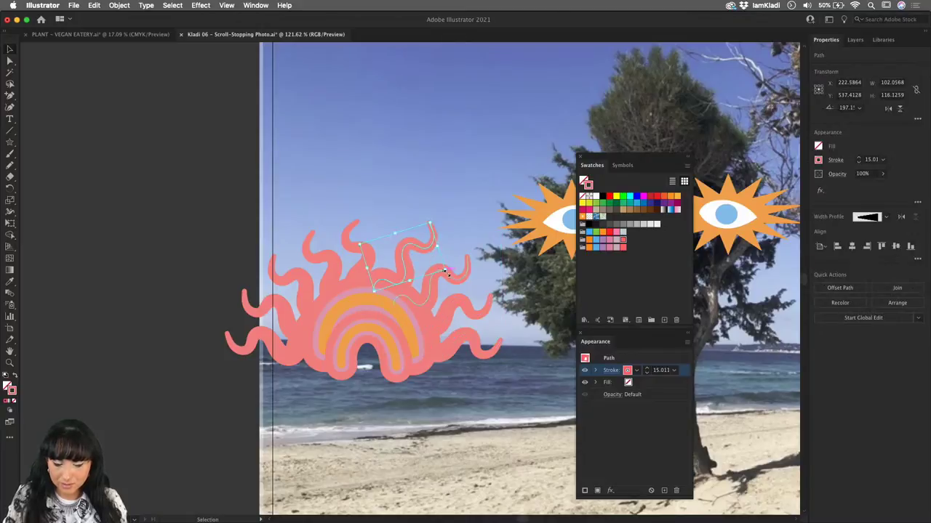
left_click(466, 303)
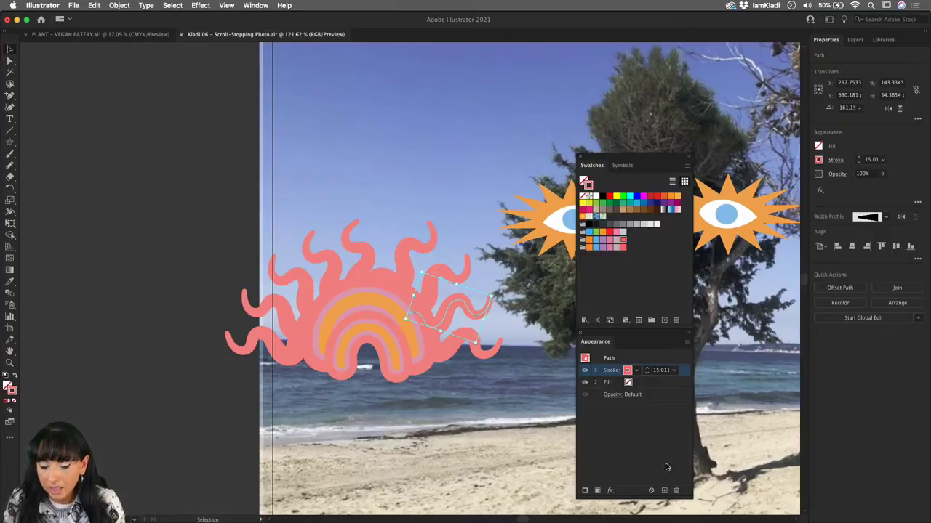
- On the inner arch, make the widest stroke orange and the thinnest stroke pink
left_click(356, 315)
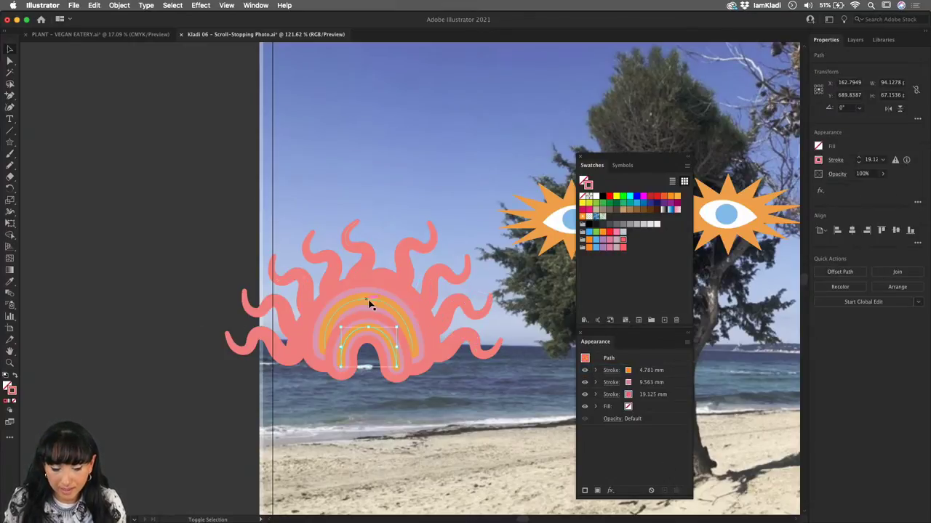
key("super+shift+a")
left_click(369, 330)
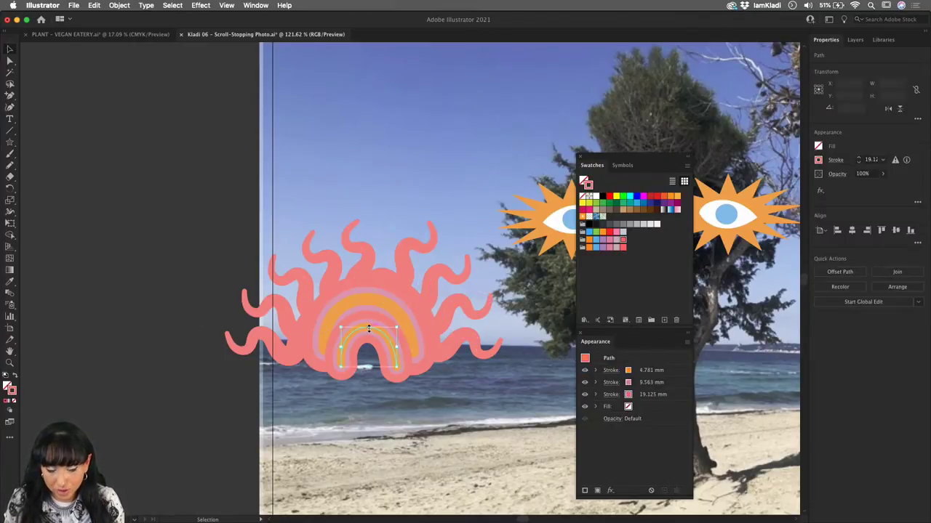
left_click(628, 397)
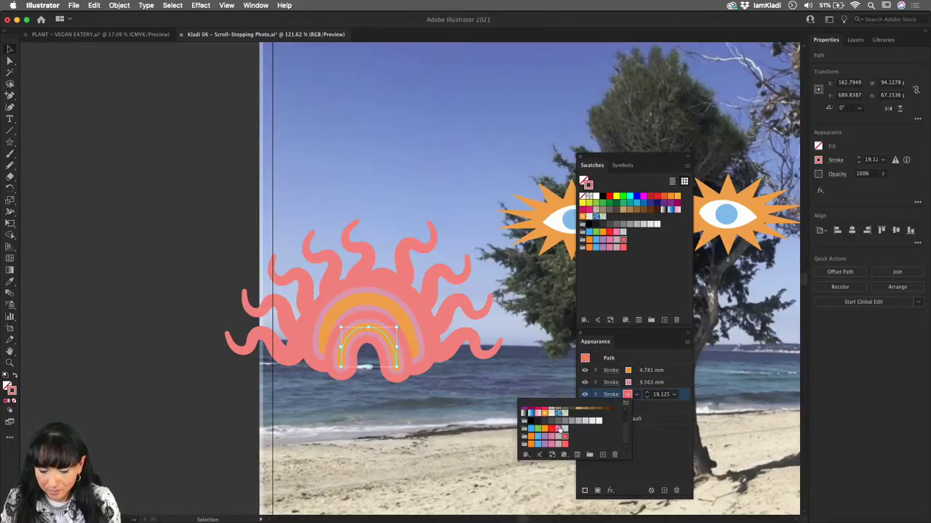
left_click(532, 445)
left_click(654, 446)
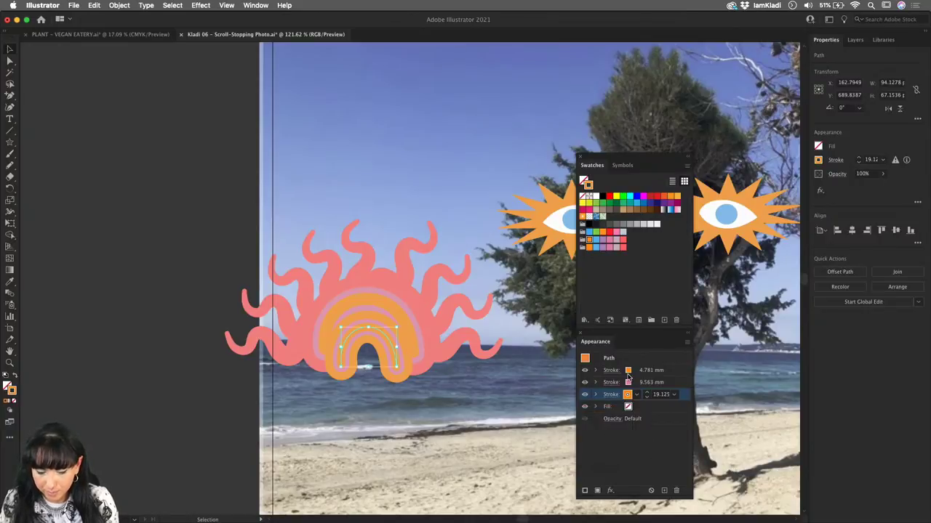
left_click(628, 372)
left_click(628, 371)
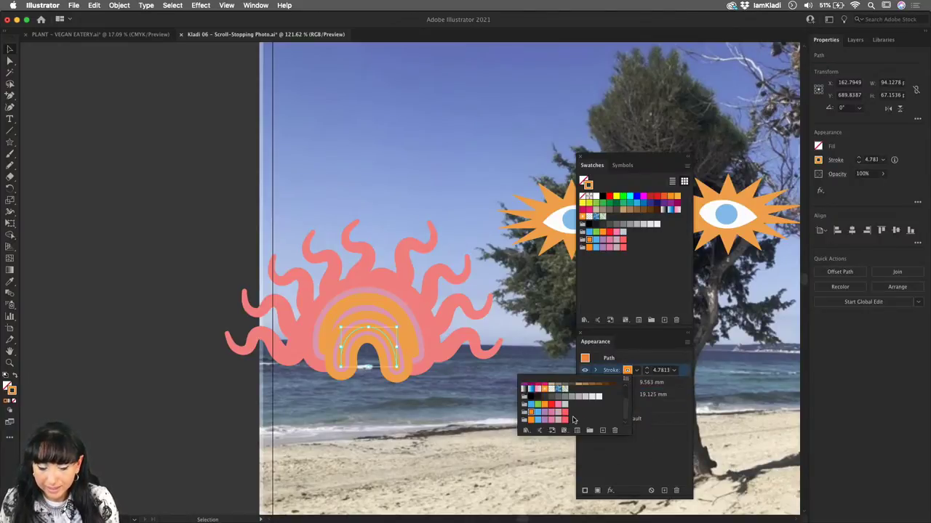
left_click(565, 412)
left_click(597, 463)
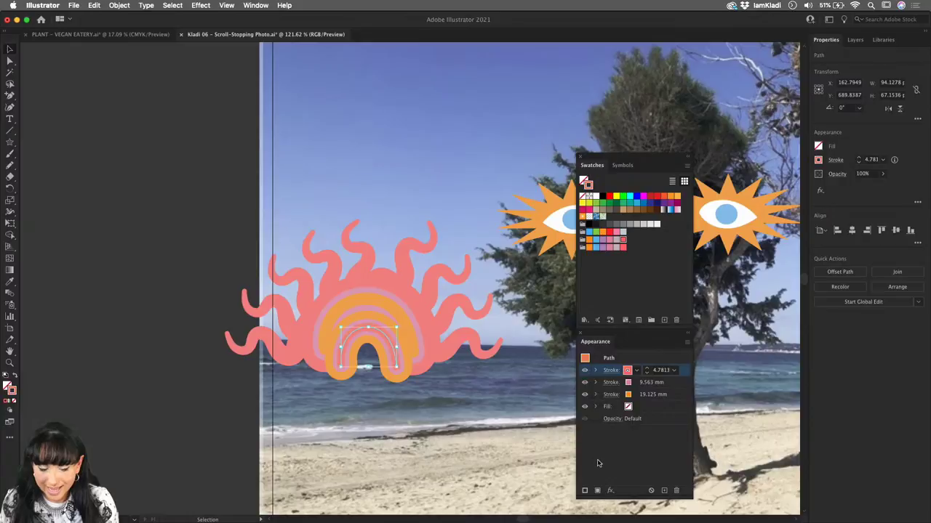
- On the larger arch, make the 7 mm inner band pink and the 28 mm outer band orange
left_click(407, 304)
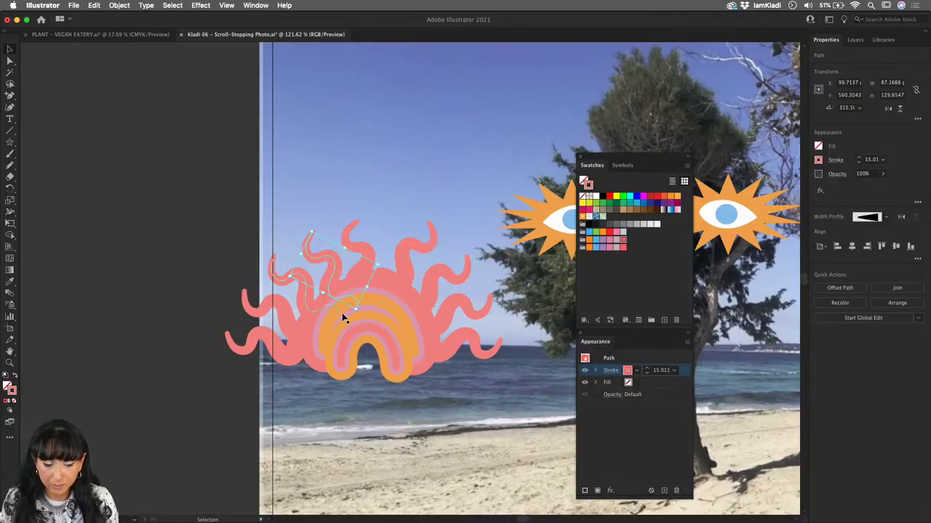
left_click(382, 310)
left_click(400, 316)
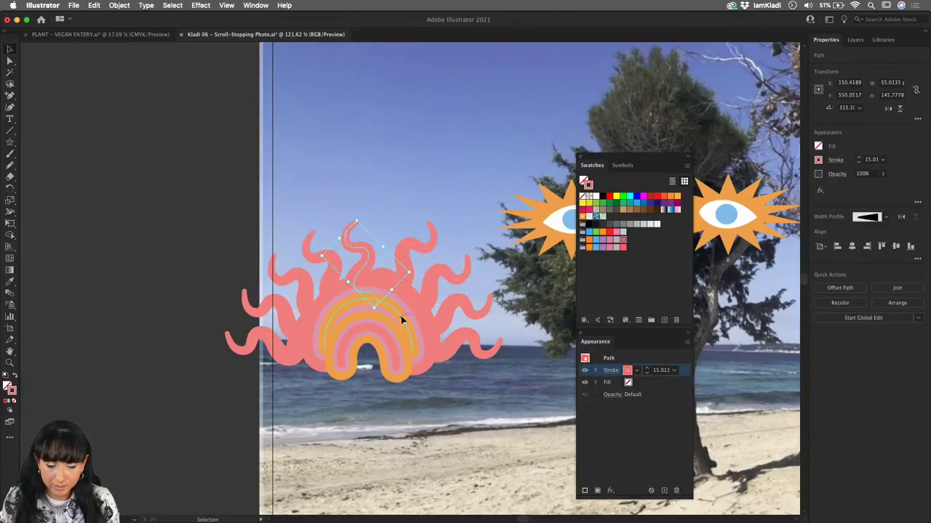
left_click(628, 371)
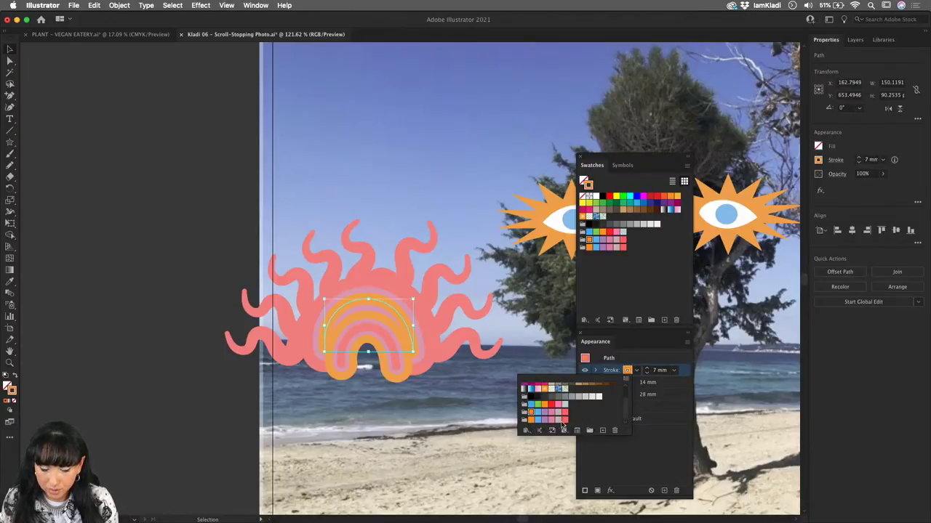
left_click(565, 412)
left_click(642, 453)
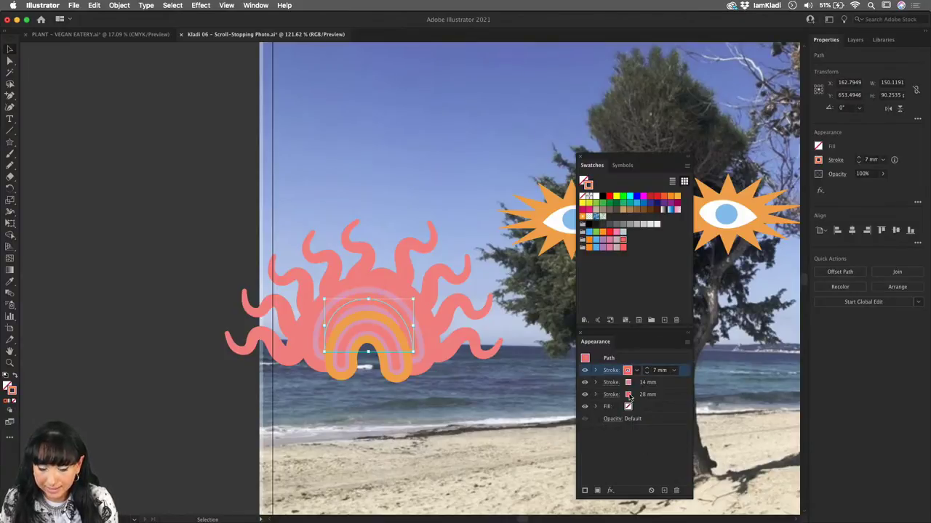
left_click(628, 395)
left_click(533, 445)
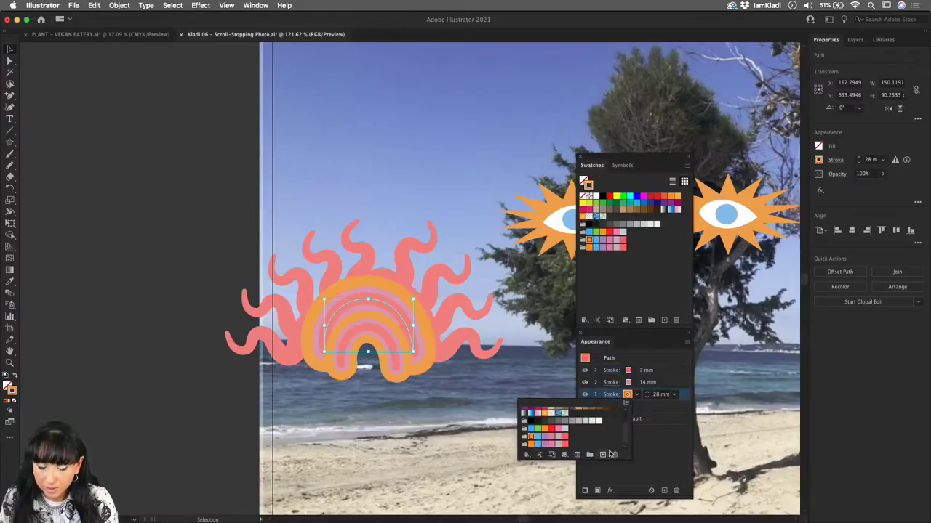
left_click(662, 459)
left_click(232, 428)
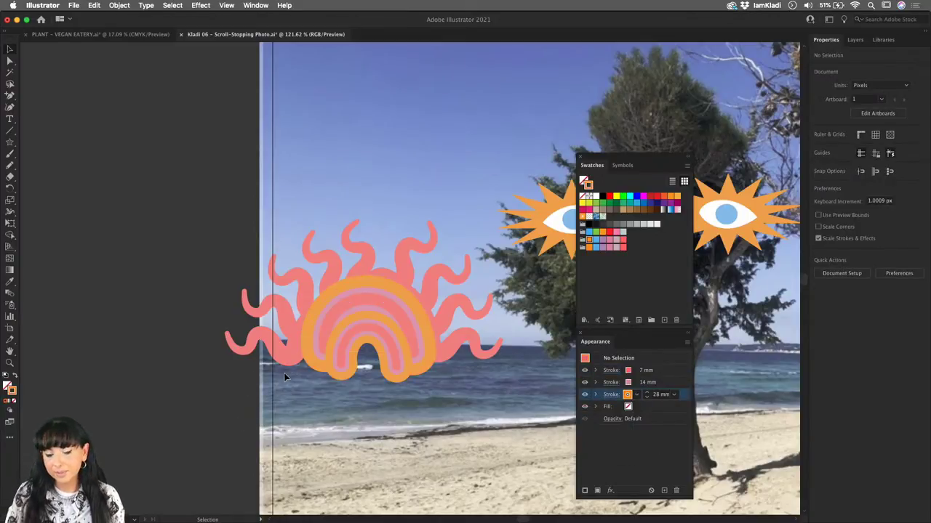
- Select all the wavy sun rays and group them together
left_click(275, 331)
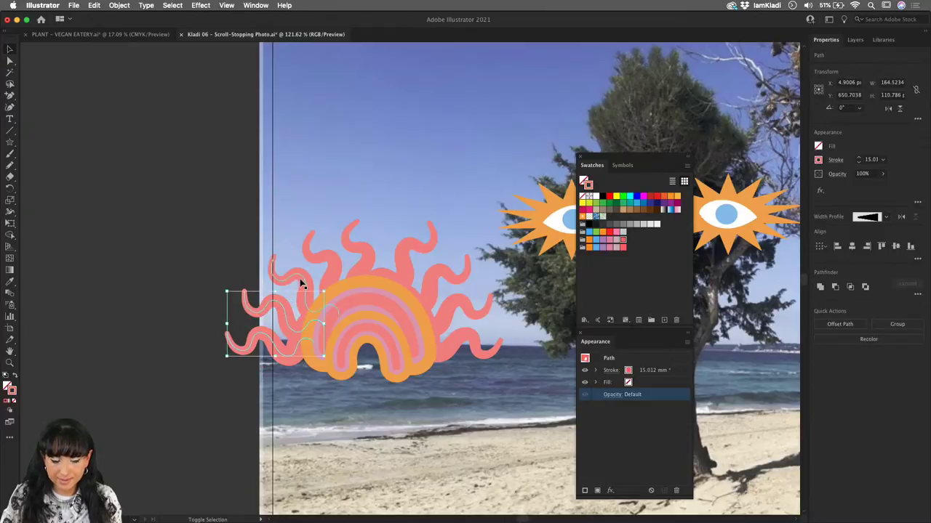
left_click_drag(324, 290, 358, 252)
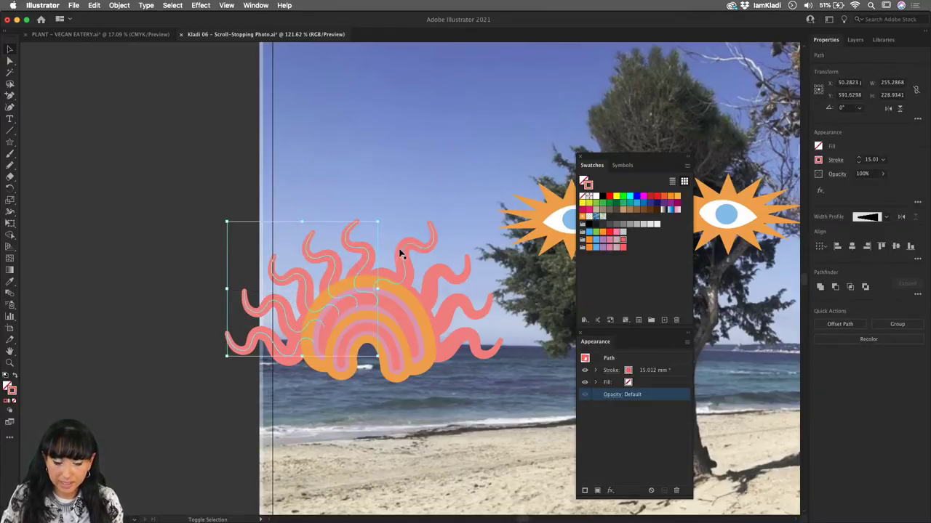
left_click(456, 289, "shift")
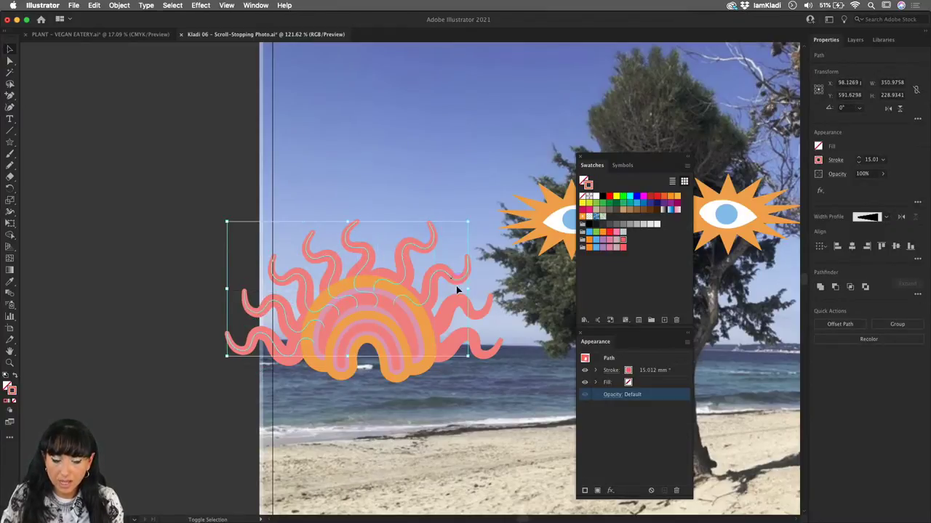
left_click(477, 345, "shift")
key("super+g")
key("v")
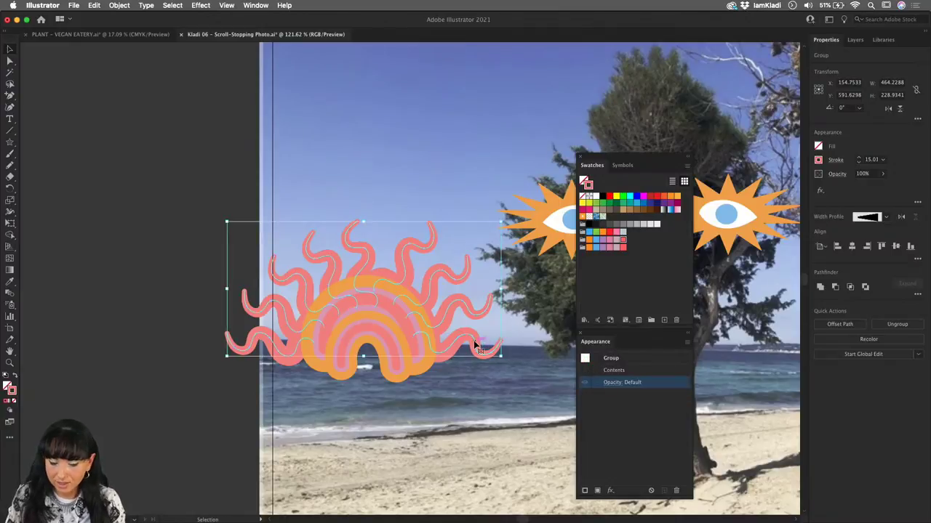
- Set the ray group's stroke colour to orange
left_click(819, 161)
left_click(720, 247)
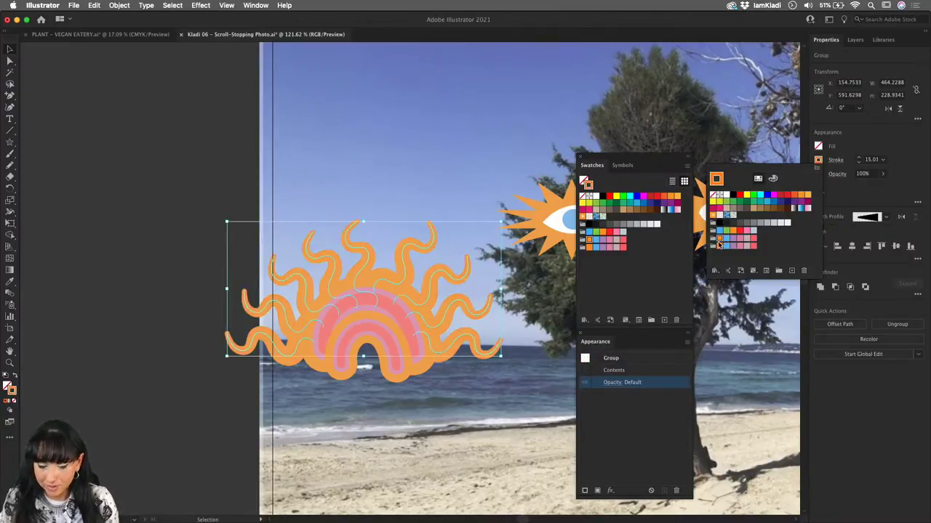
left_click(153, 258)
left_click(157, 258)
scroll(157, 256, "down", 5)
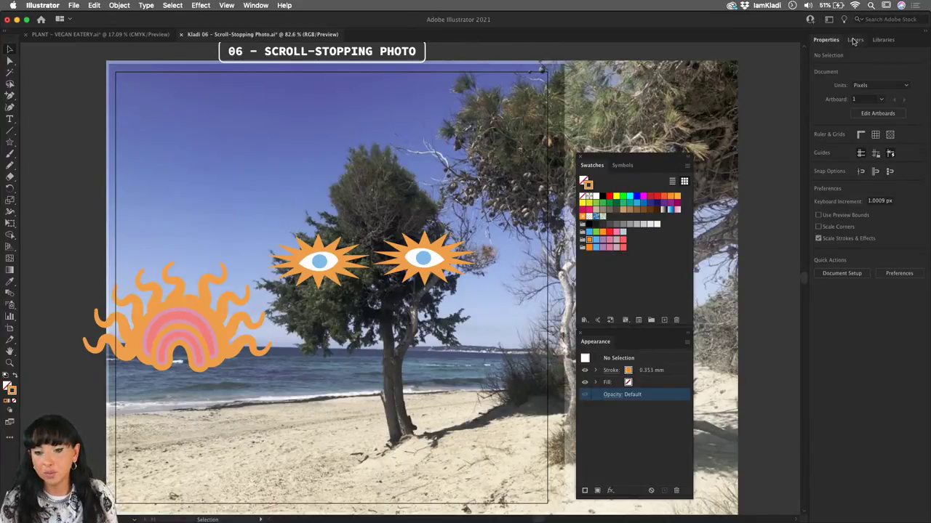
- Group the beach photo and drag its <Group> from the Images layer into the Illustrations layer
left_click(857, 40)
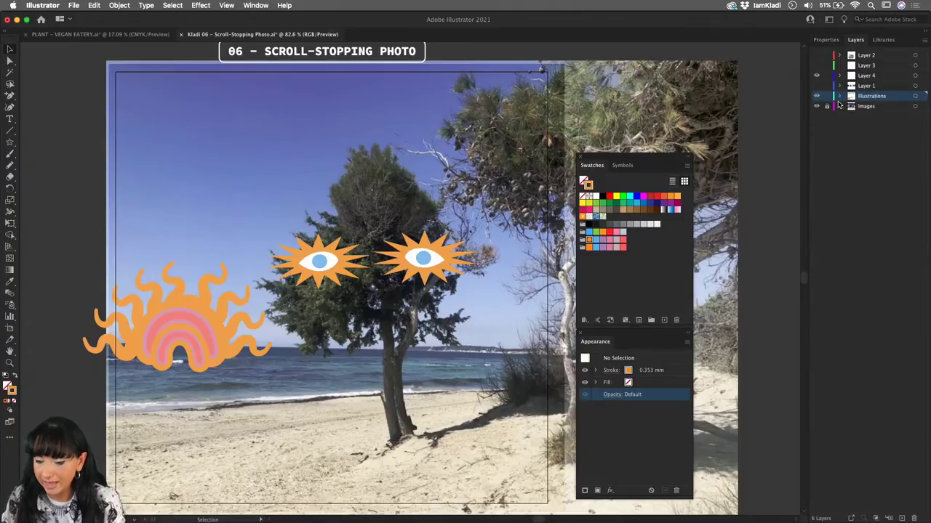
left_click(872, 107)
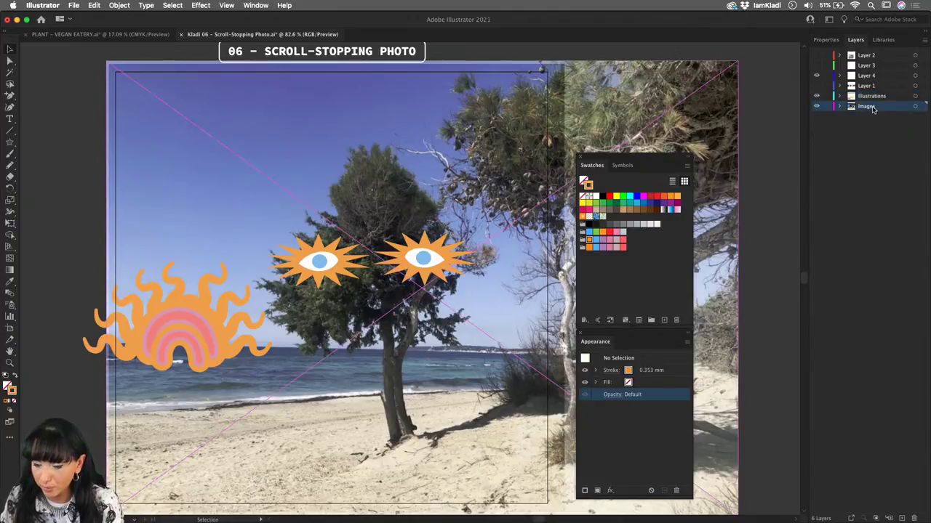
left_click(828, 107)
left_click(203, 447)
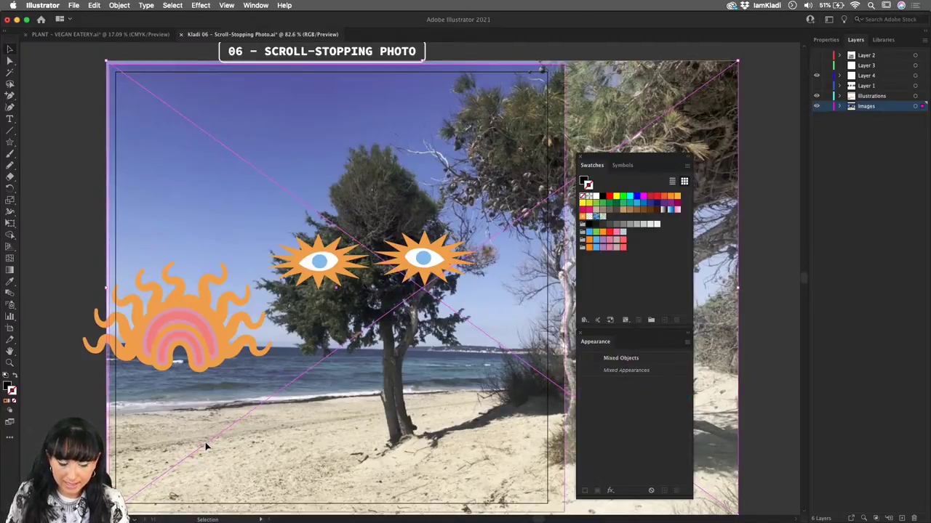
key("super+g")
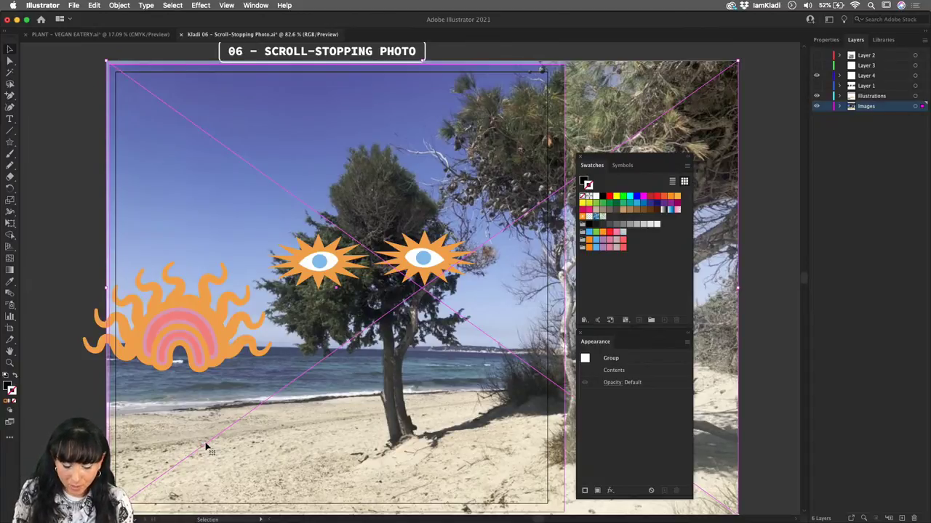
key("a")
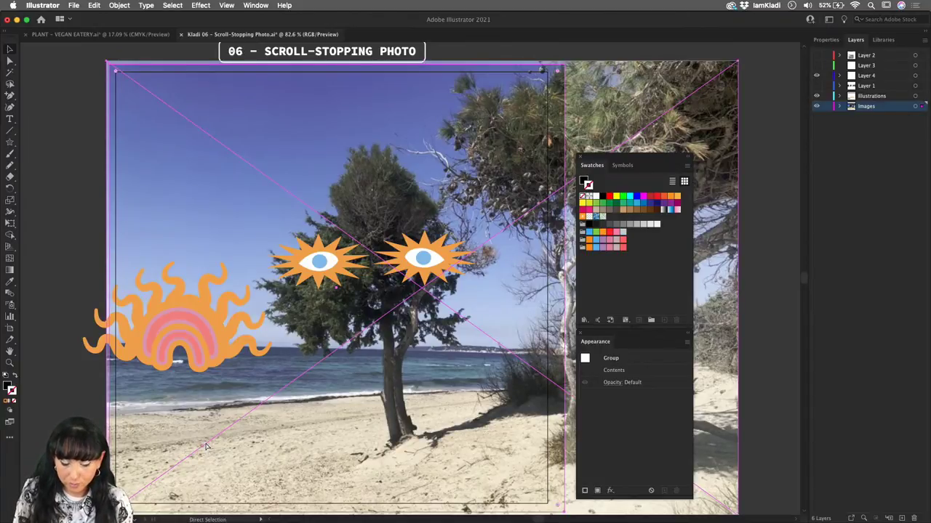
key("v")
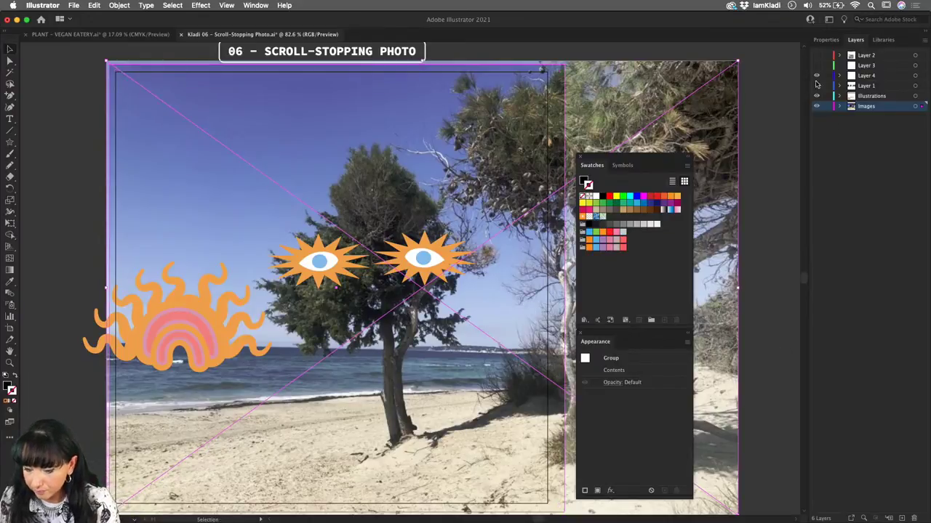
left_click(839, 107)
left_click_drag(883, 118, 877, 98)
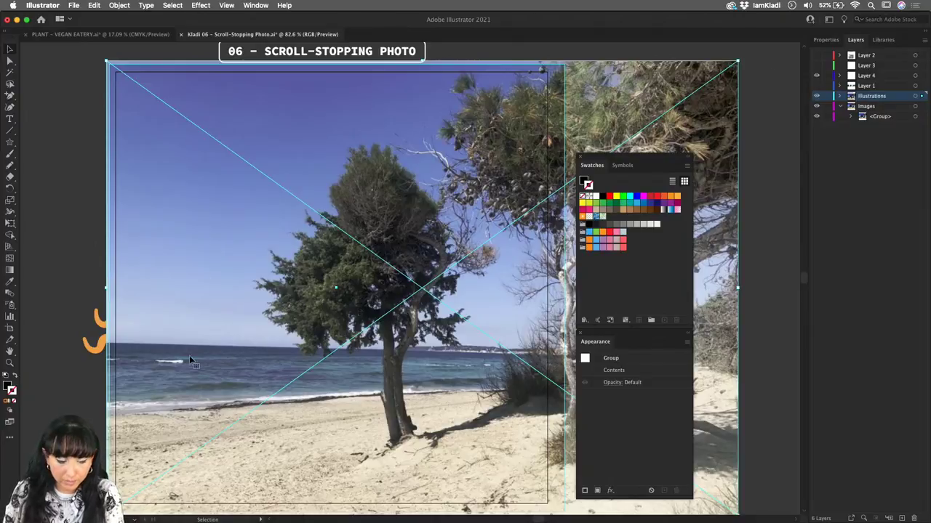
- Draw a closed Pen-tool shape outlining the sea below the horizon
left_click(87, 369)
key("p")
left_click_drag(139, 354, 174, 355)
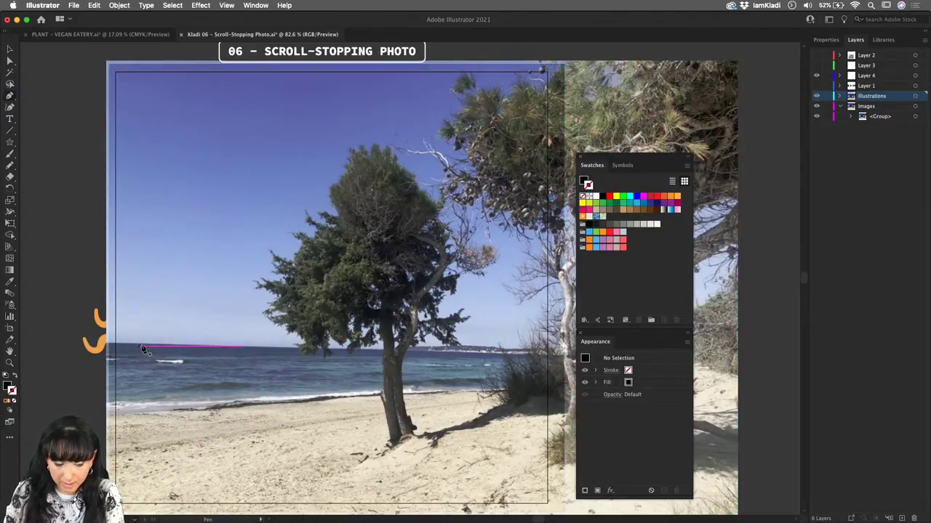
left_click(246, 349)
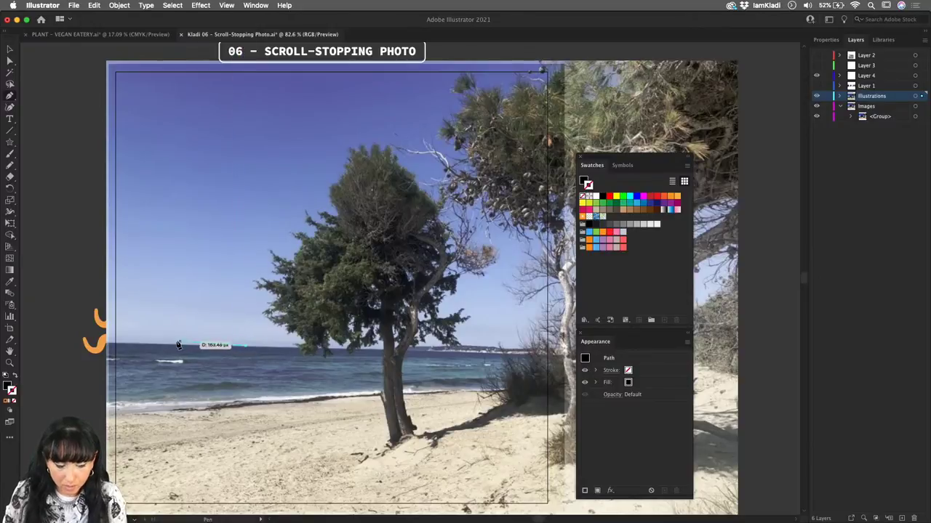
left_click(115, 345)
left_click(126, 374)
left_click(194, 391)
left_click(245, 348)
- Clip the beach photo to the sea shape with a clipping mask
key("v")
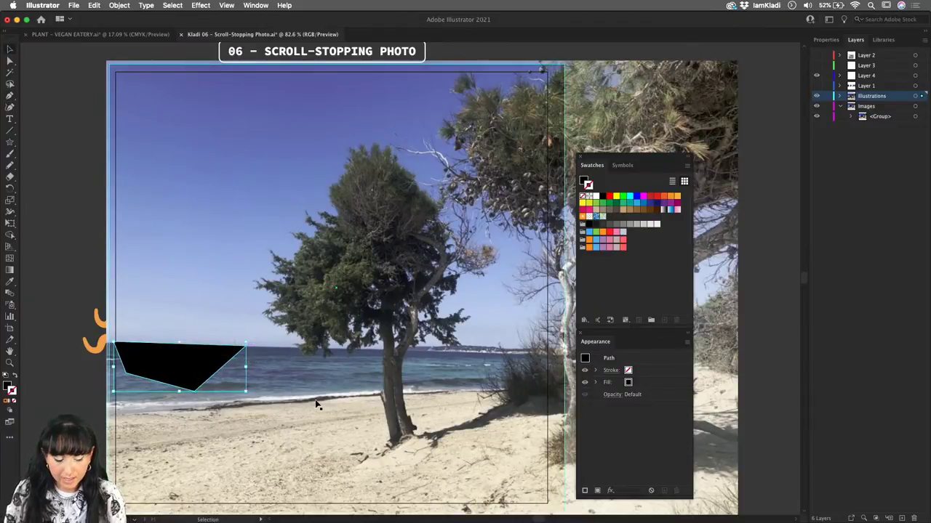
left_click(323, 399, "shift")
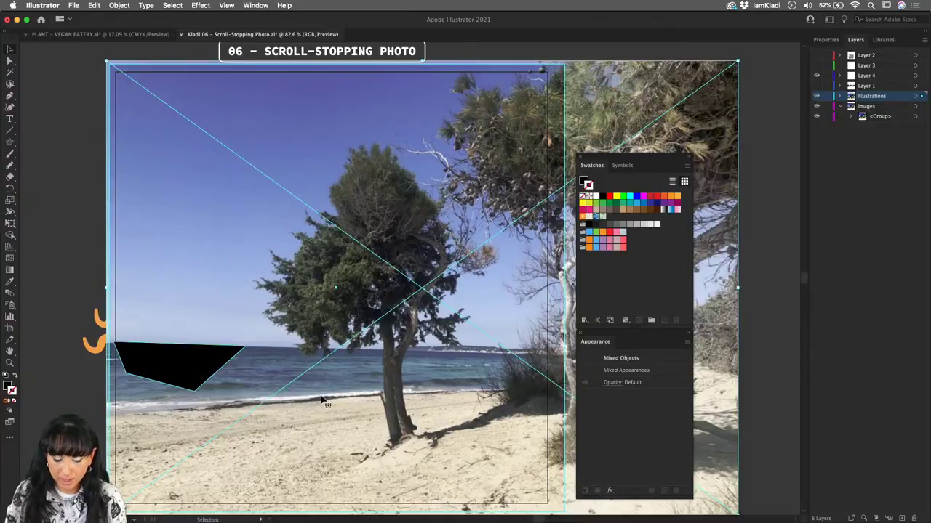
key("super+7")
key("v")
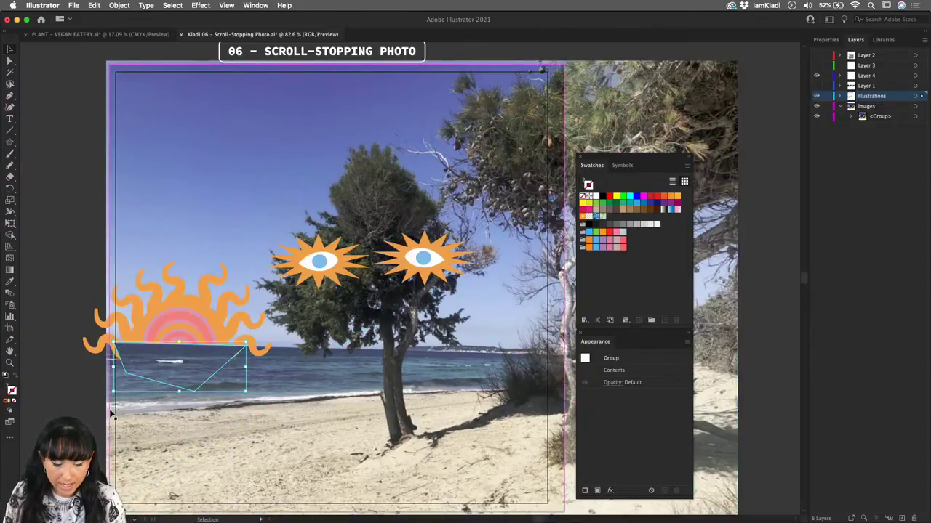
- Widen the mask by pulling its bottom corners outward
double_click(223, 369)
key("a")
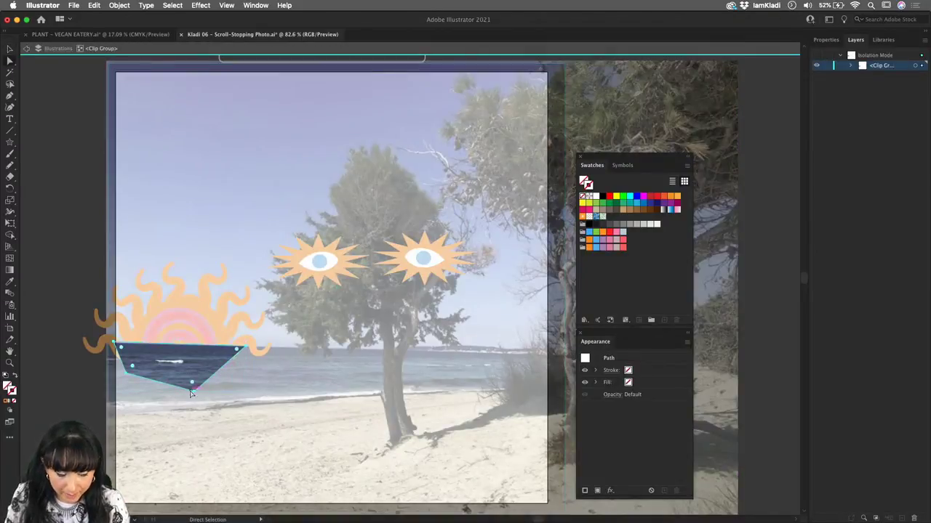
left_click_drag(192, 383, 254, 397)
left_click_drag(135, 373, 110, 379)
double_click(74, 400)
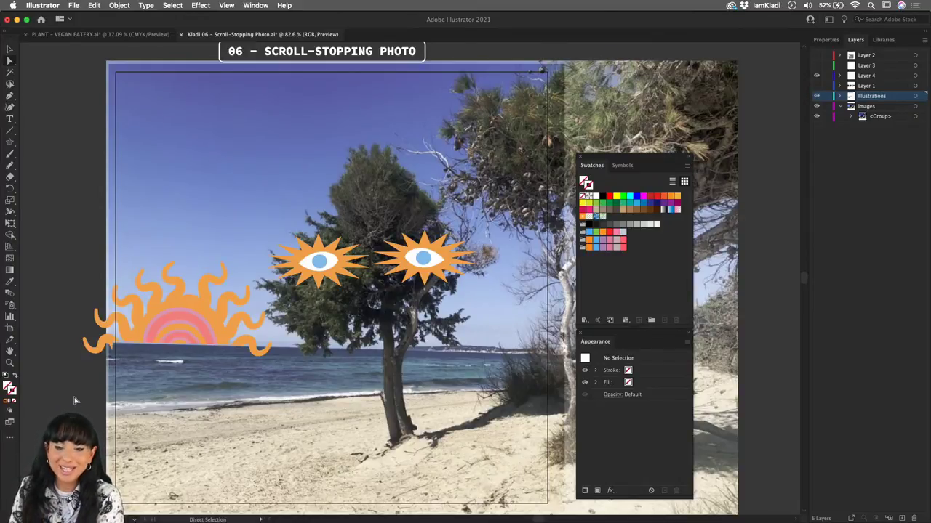
key("v")
- Lock the Images layer and nudge the clipped sea strip up beneath the sun
left_click(827, 107)
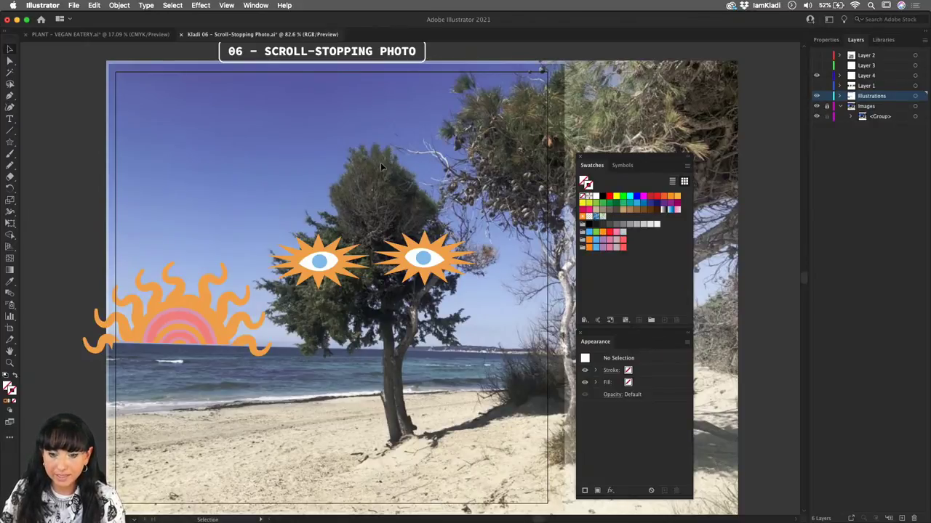
left_click(178, 373)
mouse_move(178, 373)
left_mouse_down()
mouse_move(232, 356)
mouse_move(216, 321)
mouse_move(195, 363)
mouse_move(215, 316)
mouse_move(221, 355)
mouse_move(169, 372)
mouse_move(176, 372)
left_mouse_up()
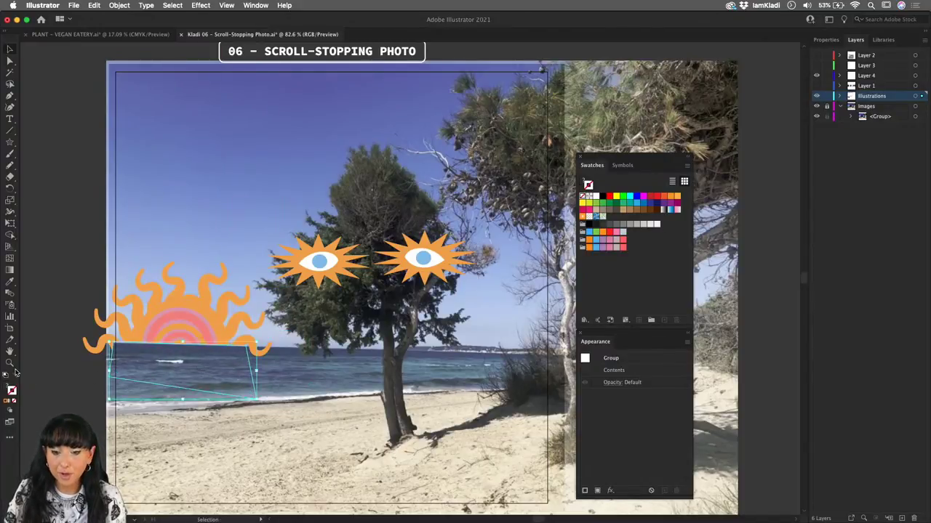
key("u")
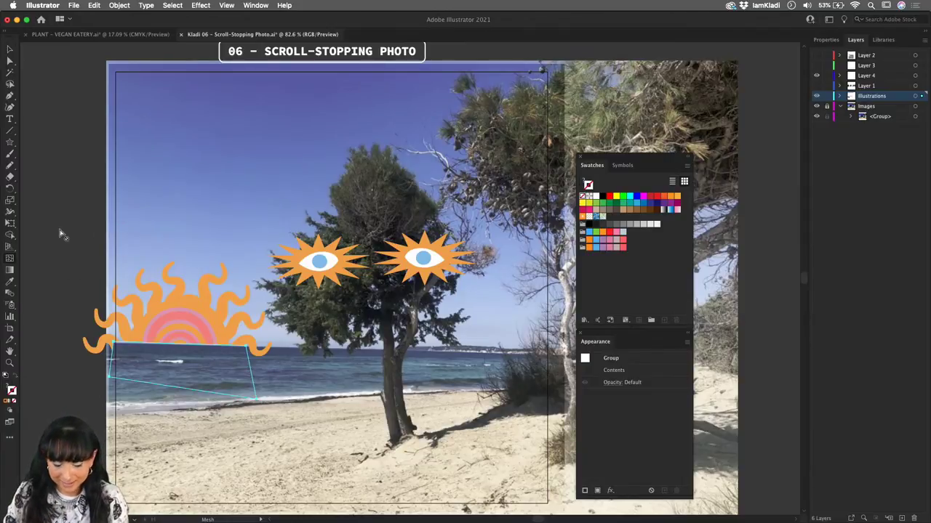
- Draw a star-shaped outline in the sky with the Pen tool
key("m")
left_click(84, 156)
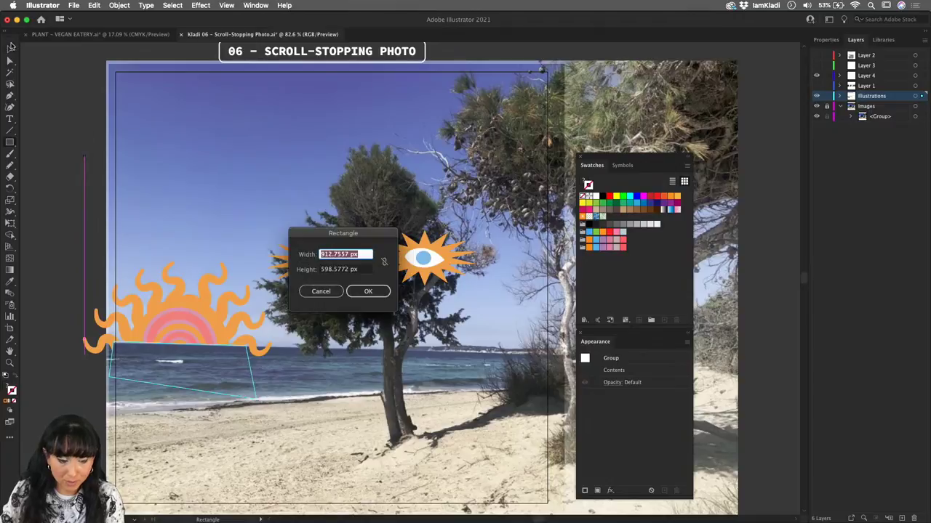
left_click(317, 291)
key("n")
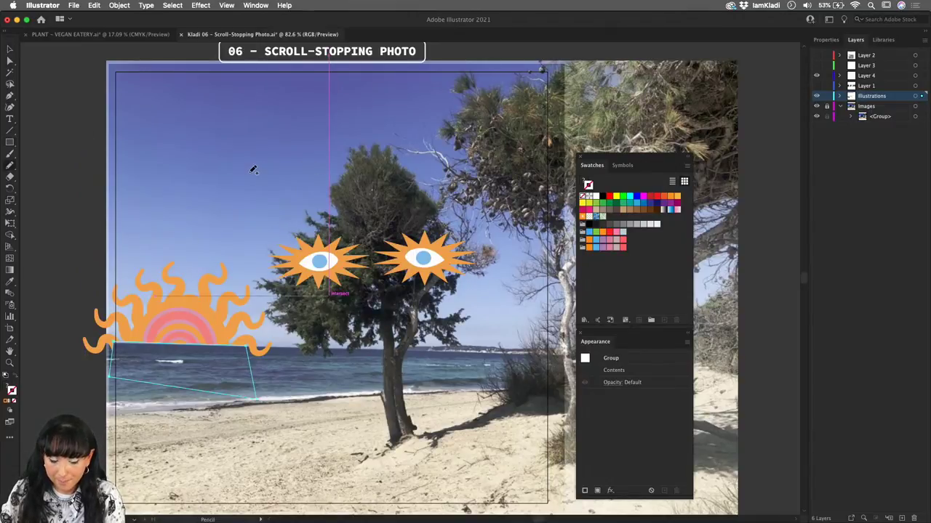
key("p")
left_click(193, 154)
left_click(206, 139)
key("ctrl+z")
key("ctrl+z")
left_click(206, 185)
left_click(183, 183)
left_click(192, 170)
left_click(175, 161)
left_click(193, 154)
- Make the star solid white with no outline
key("v")
left_click(591, 196)
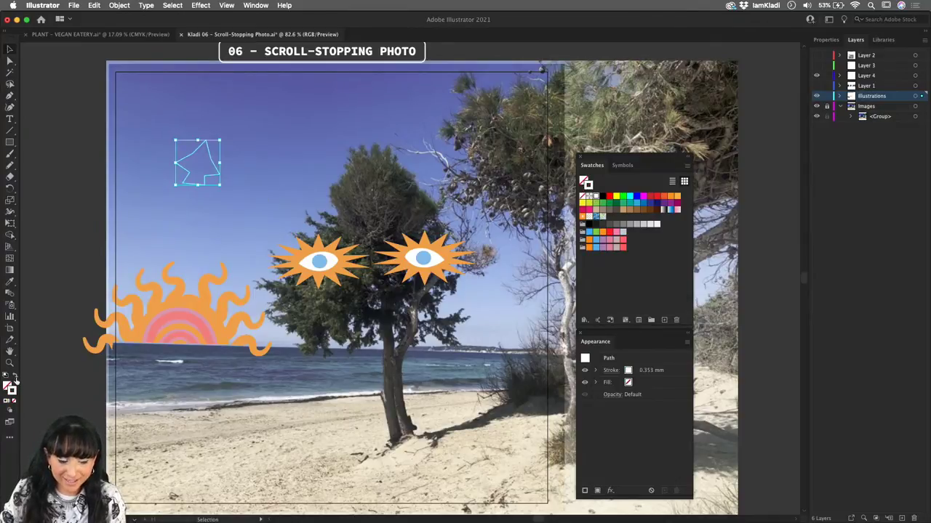
left_click(15, 378)
left_click(181, 271)
- Scatter copies of the white star across the sky and beside the tree
left_click_drag(202, 174, 404, 109)
left_click_drag(404, 109, 518, 246, "alt")
left_click_drag(518, 245, 134, 193, "alt")
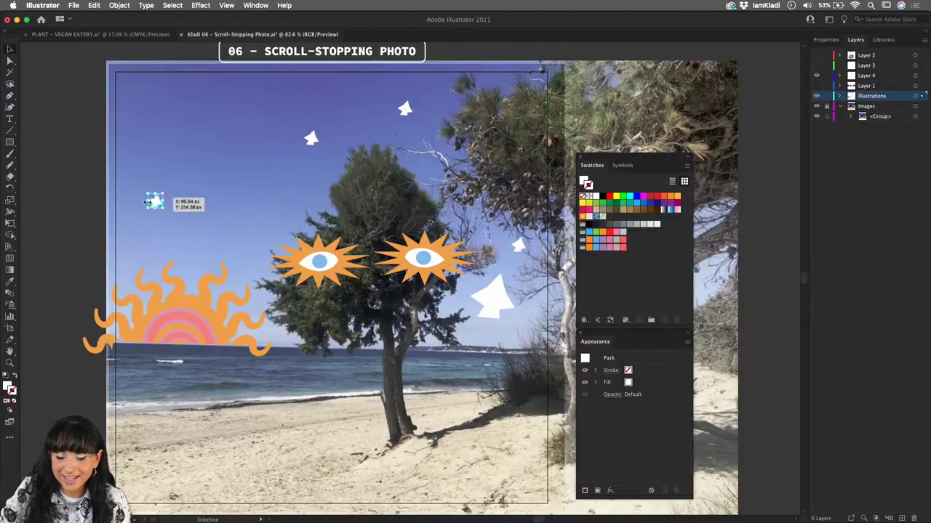
left_click(45, 209)
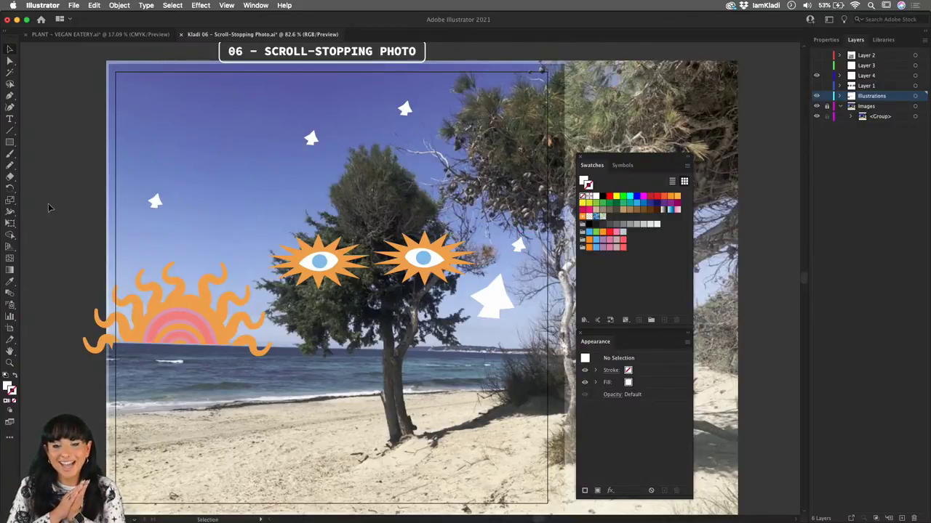